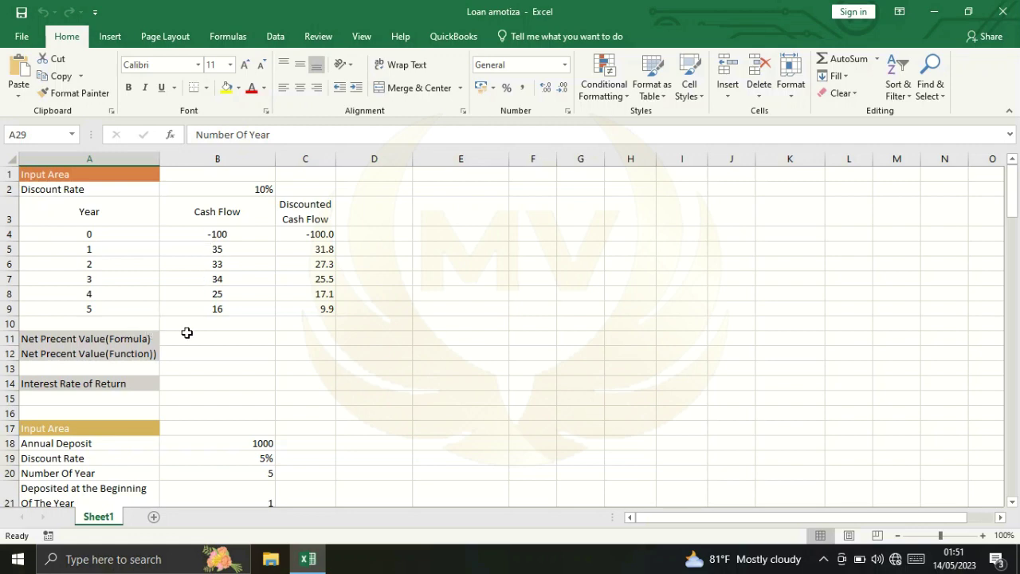
Step: Enter =SUM(C4:C9) in B11 to total the discounted cash flows, giving 11.65
scroll(187, 332, "down", 1)
scroll(187, 333, "down", 1)
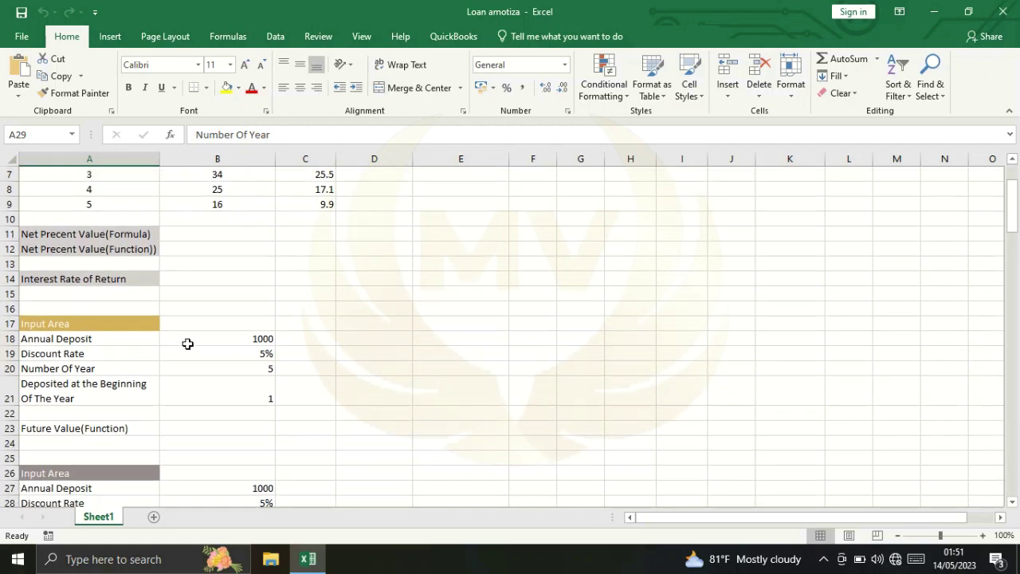
scroll(143, 360, "down", 1)
scroll(151, 359, "down", 3)
scroll(151, 359, "down", 1)
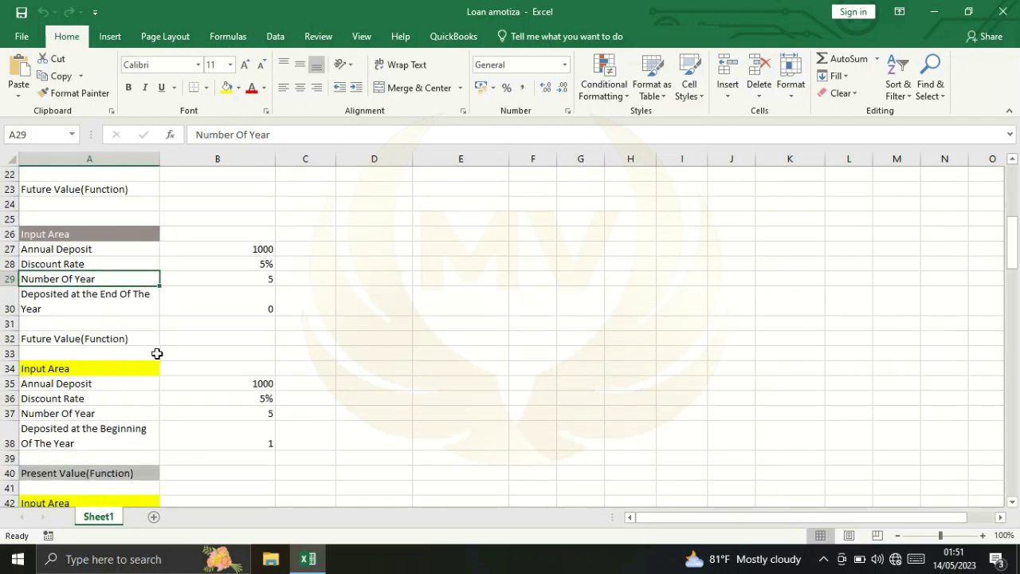
scroll(157, 353, "down", 2)
scroll(168, 356, "down", 1)
scroll(177, 355, "down", 2)
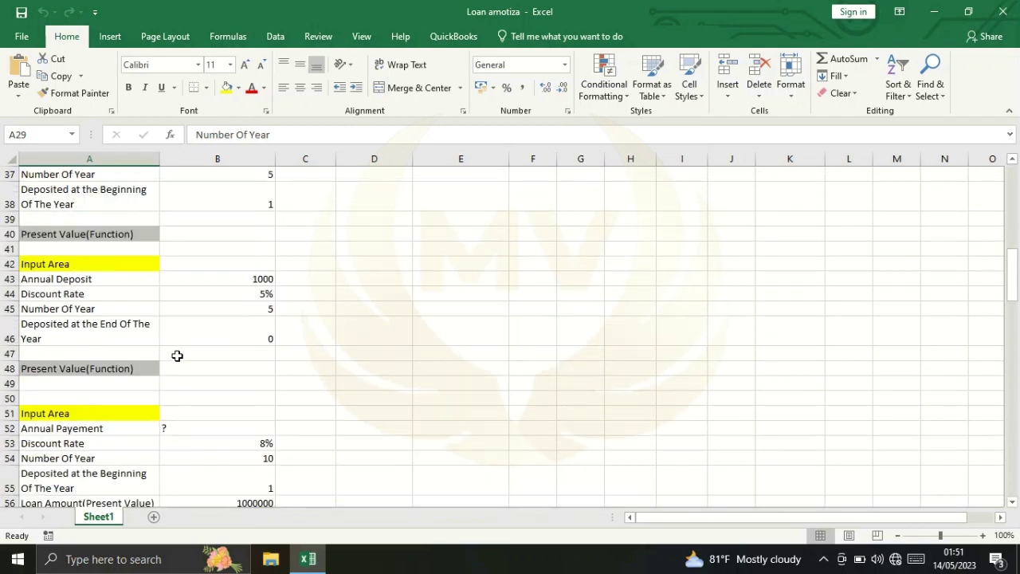
scroll(185, 346, "down", 2)
scroll(186, 346, "down", 3)
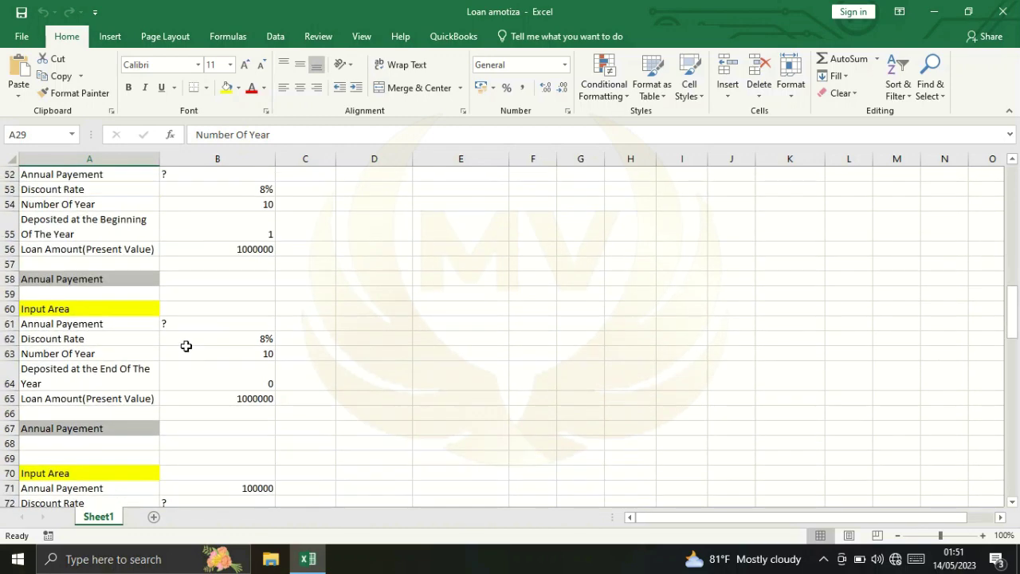
scroll(186, 346, "down", 3)
scroll(186, 346, "down", 3)
scroll(186, 346, "down", 6)
scroll(186, 346, "down", 3)
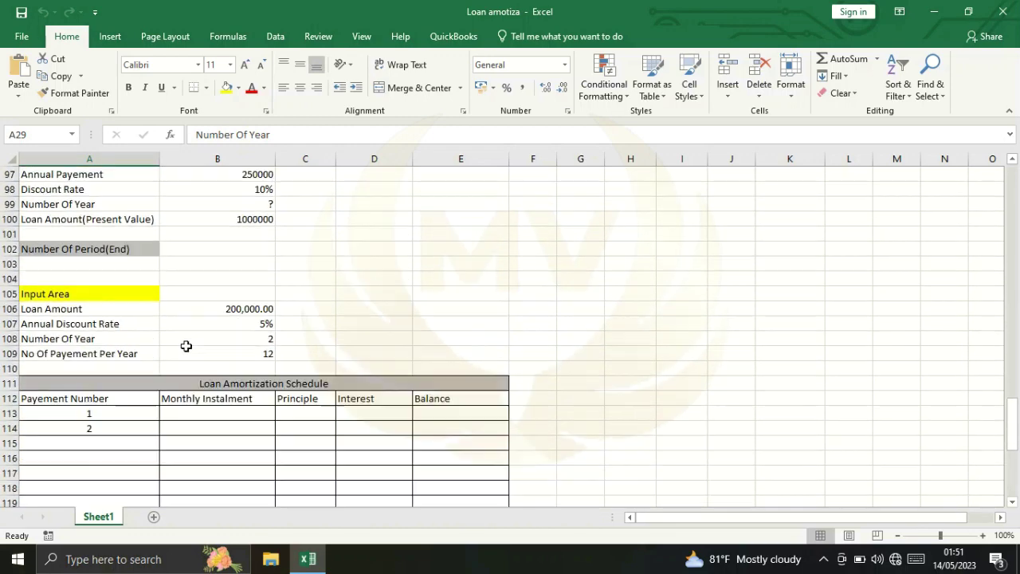
scroll(187, 344, "down", 3)
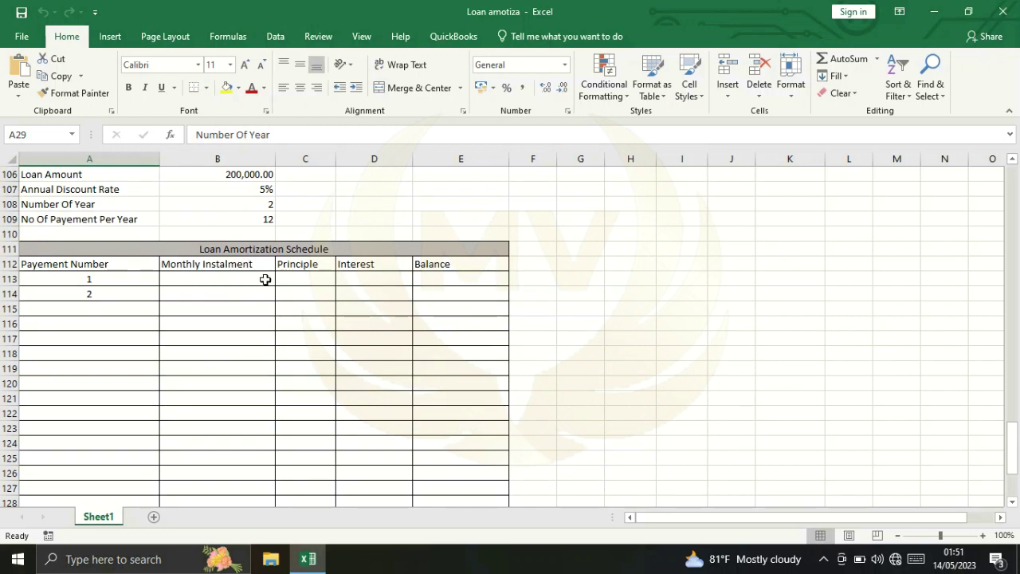
left_click_drag(1016, 448, 1002, 178)
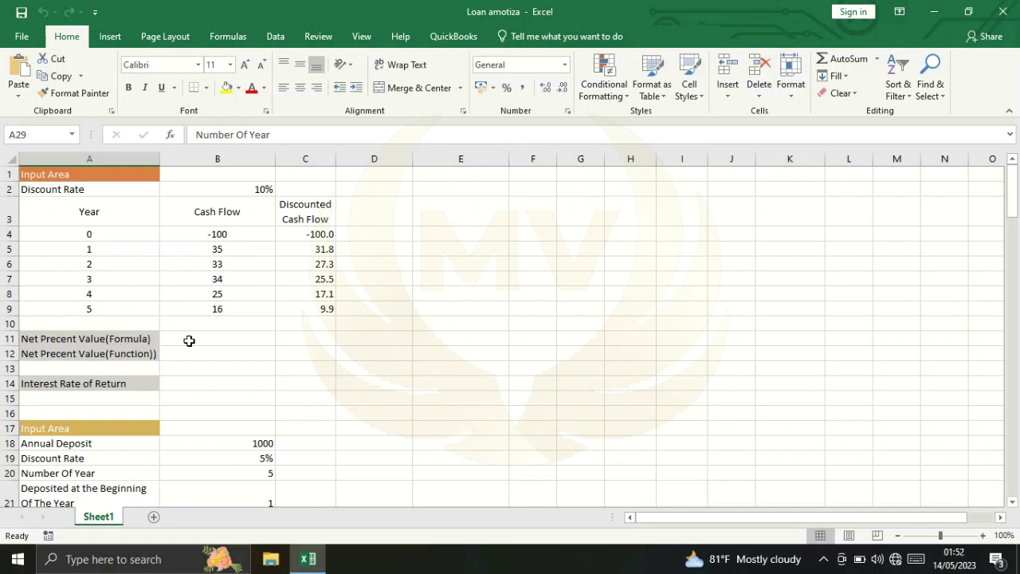
left_click(214, 338)
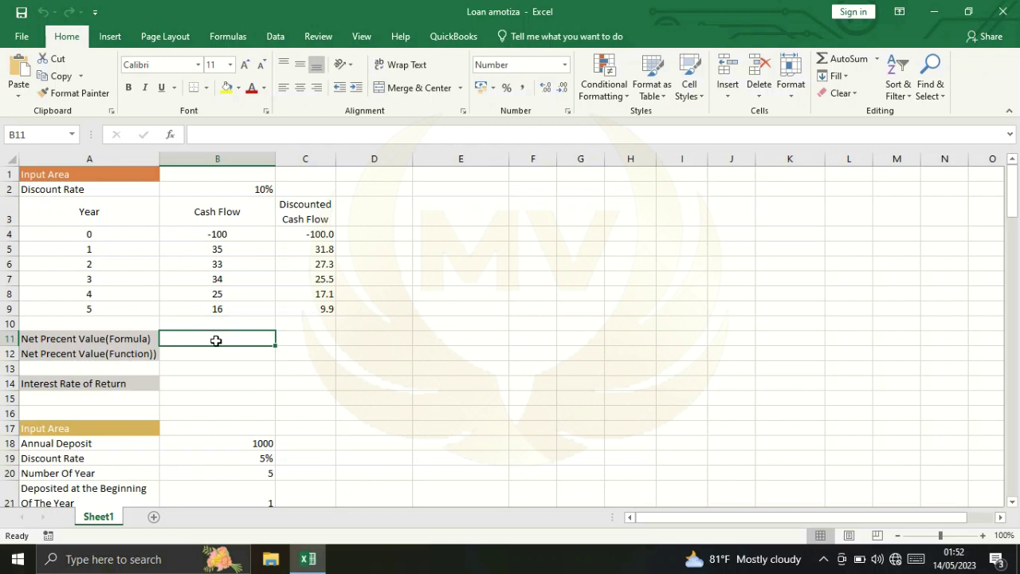
type("=")
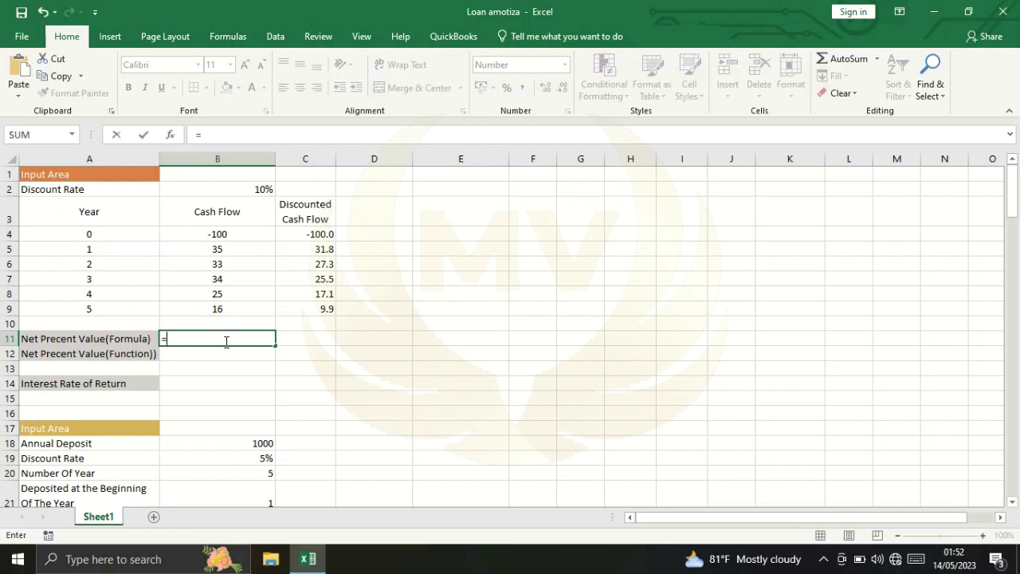
type("sum")
double_click(210, 356)
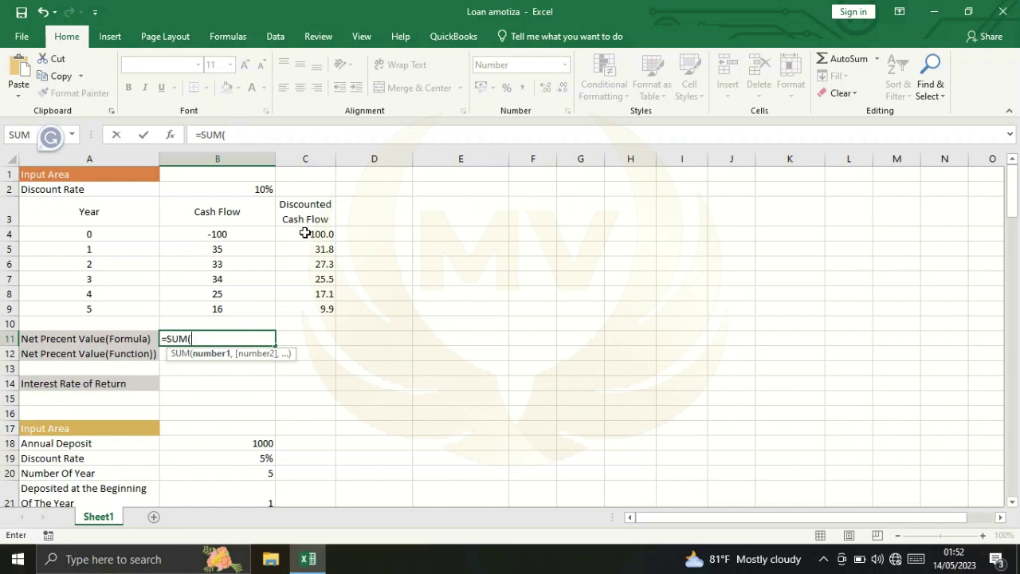
left_click_drag(305, 233, 303, 308)
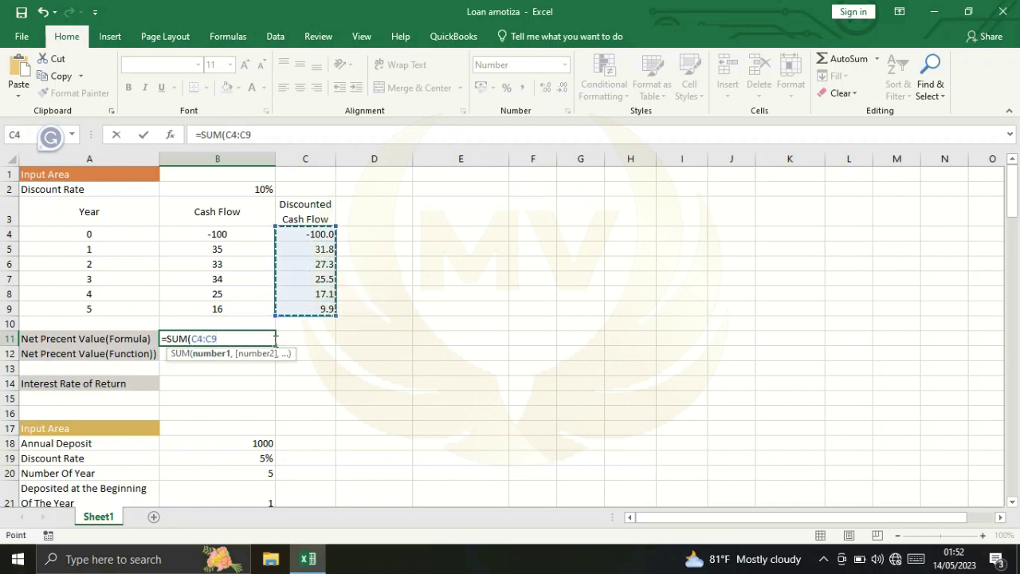
type(")")
key("ctrl+Return")
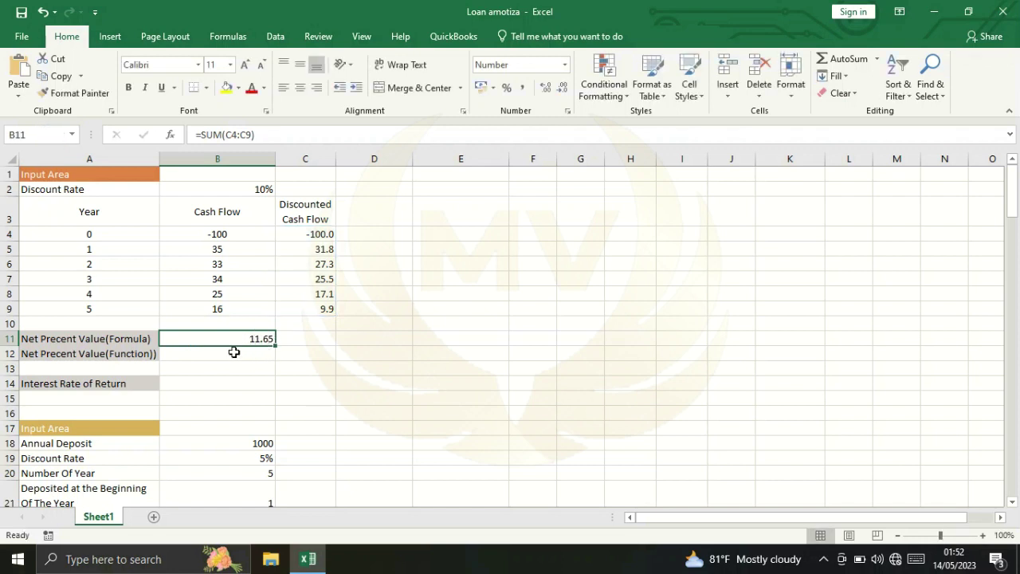
left_click(238, 352)
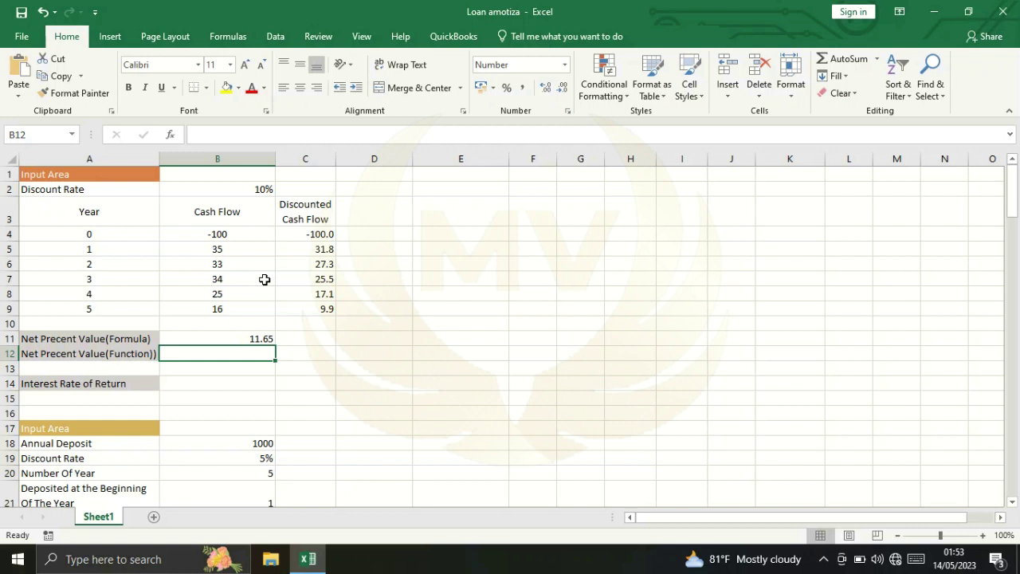
Step: Enter =B4+NPV(B2,B5:B9) in B12 through the NPV arguments dialog, giving 11.65
type("=")
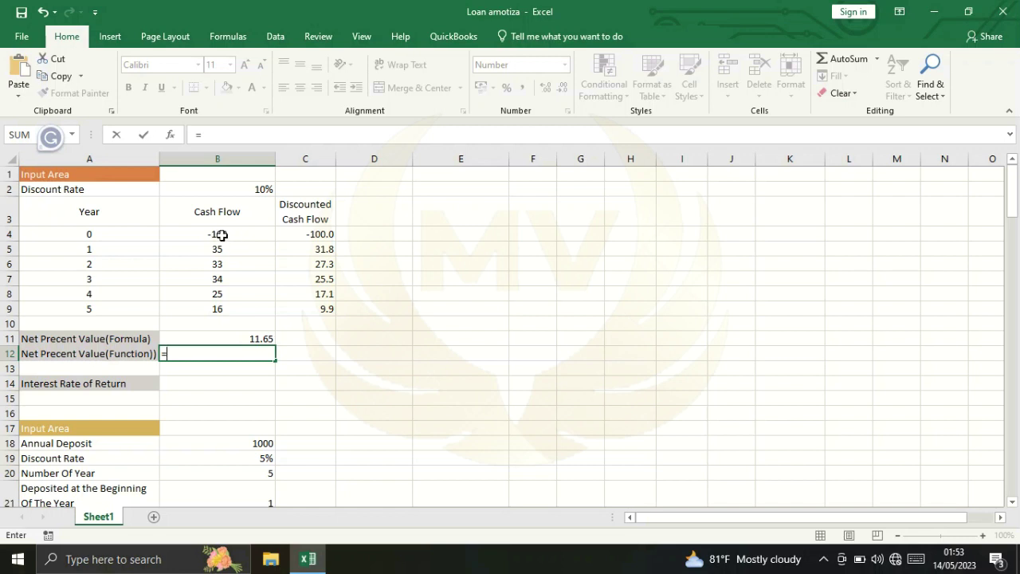
left_click(221, 235)
type("+")
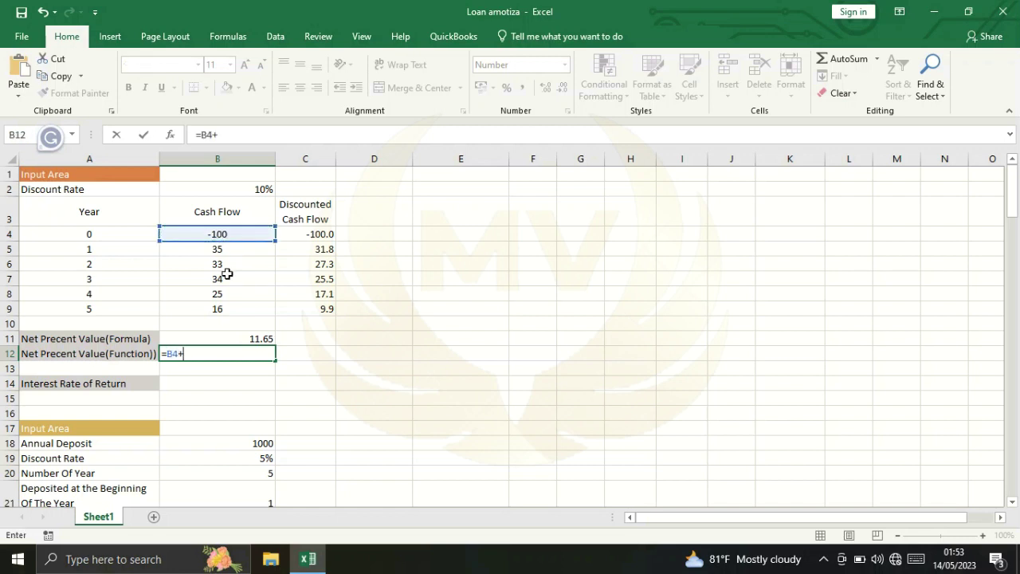
type("np")
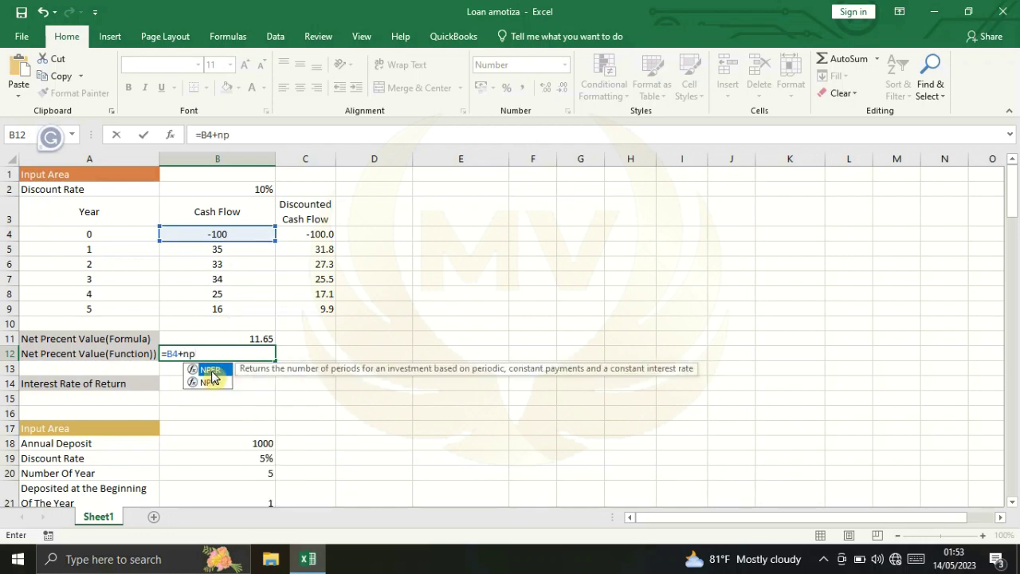
double_click(209, 381)
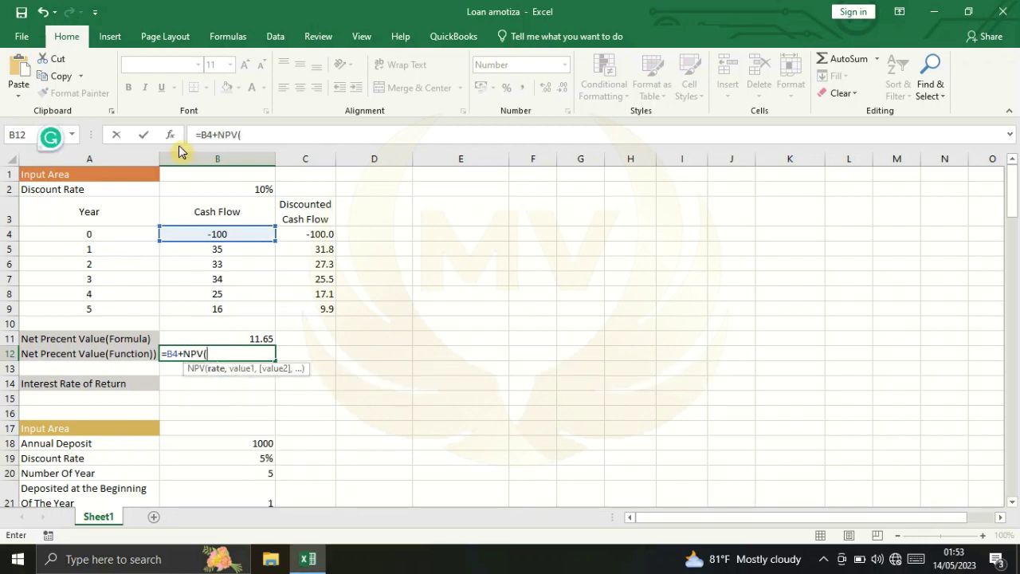
left_click(171, 135)
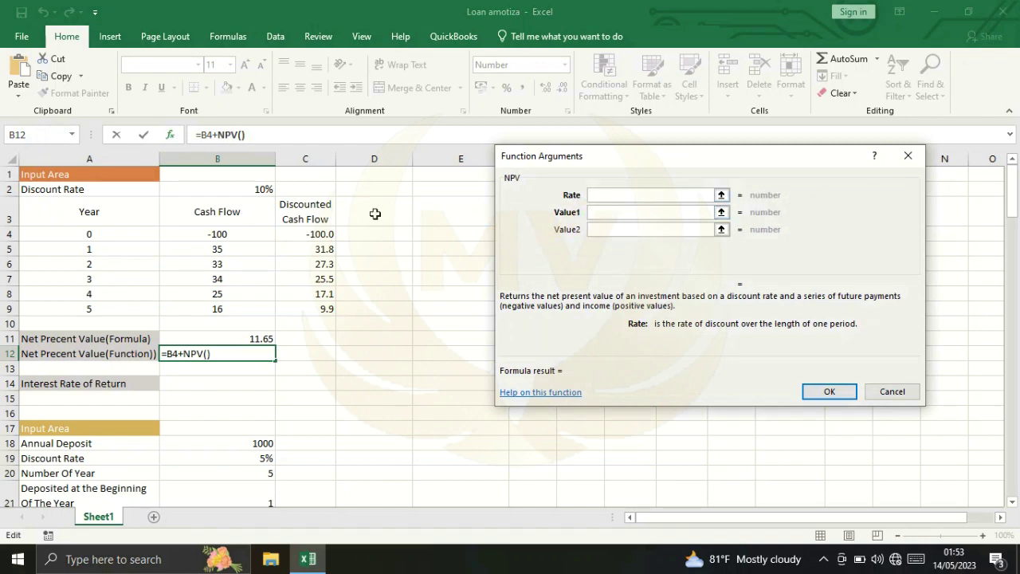
left_click(253, 189)
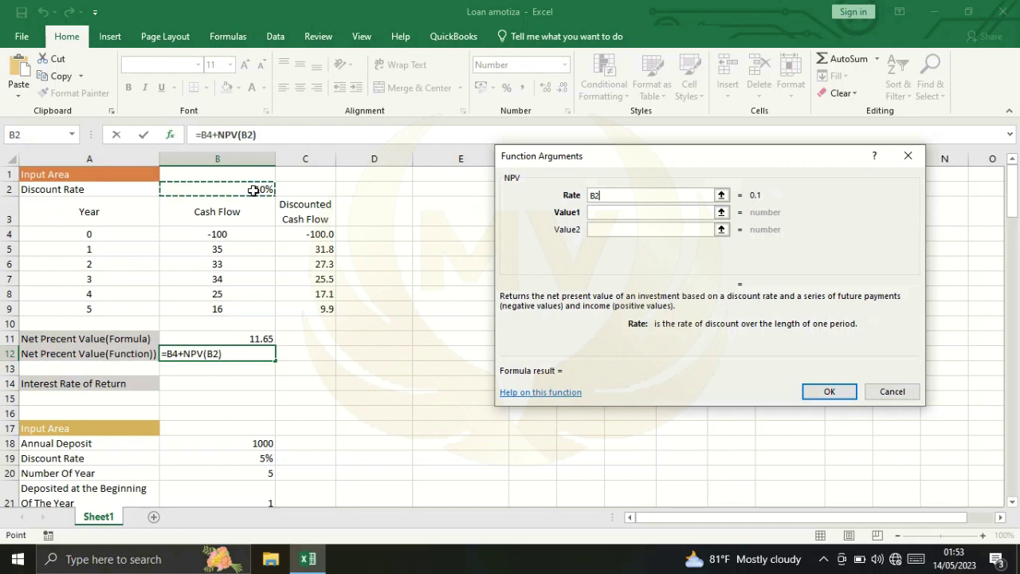
left_click(607, 215)
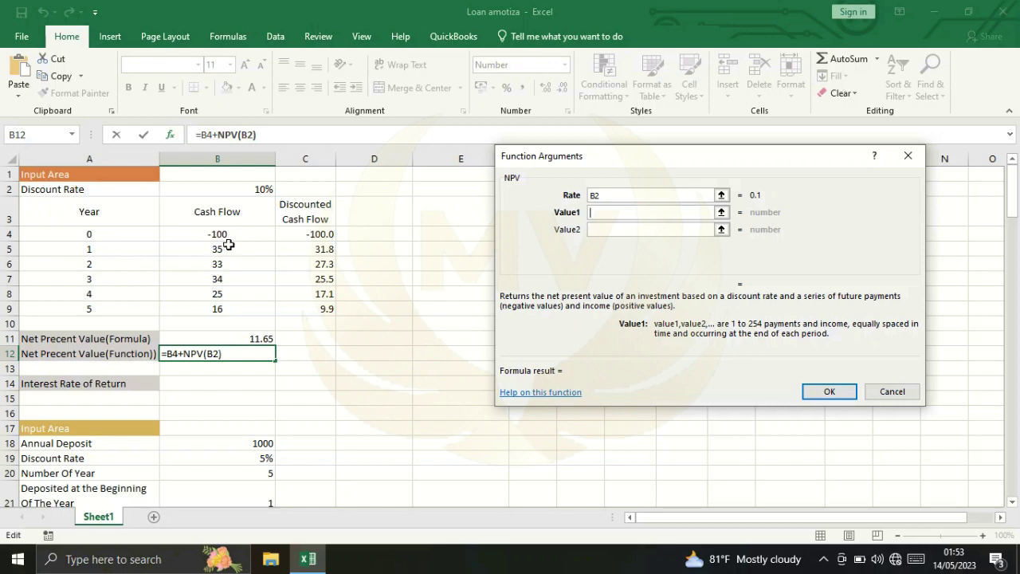
left_click_drag(205, 246, 208, 305)
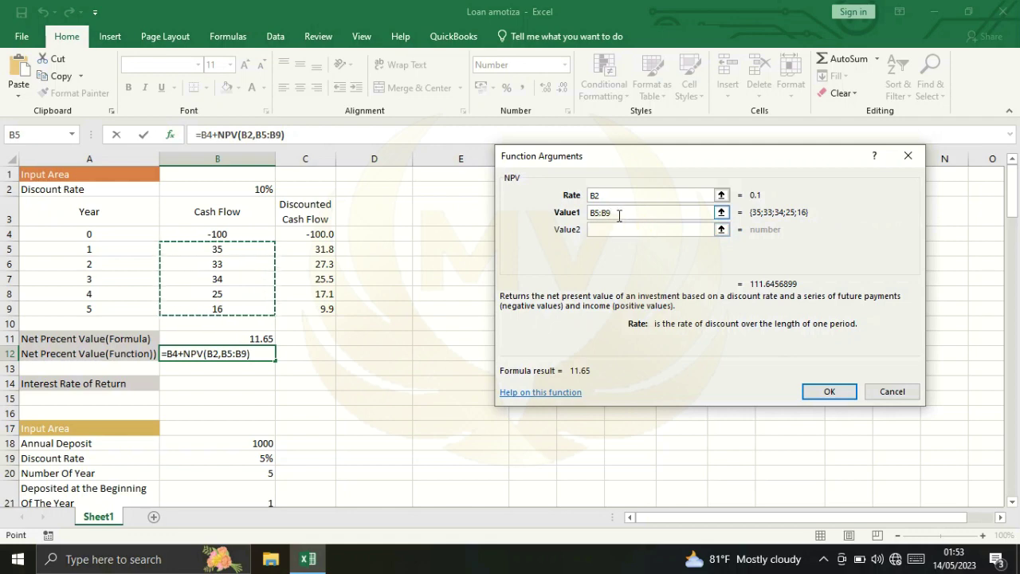
left_click(824, 390)
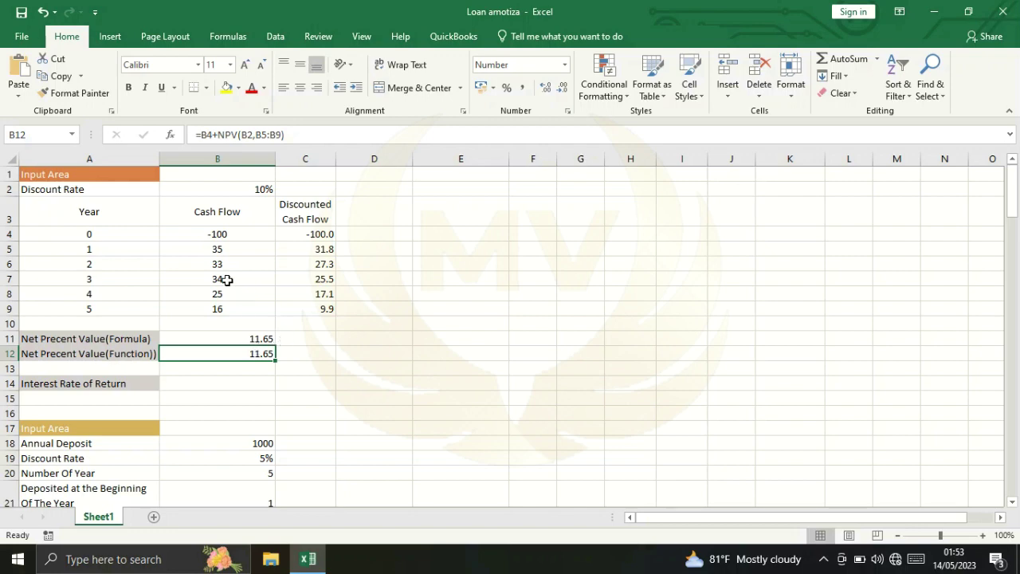
scroll(246, 300, "down", 1)
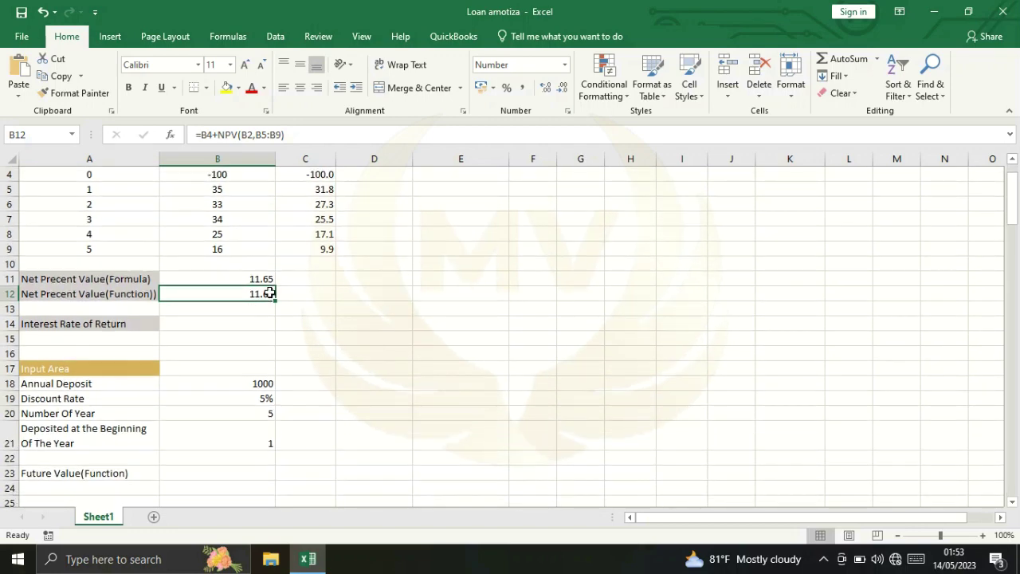
scroll(209, 336, "up", 1)
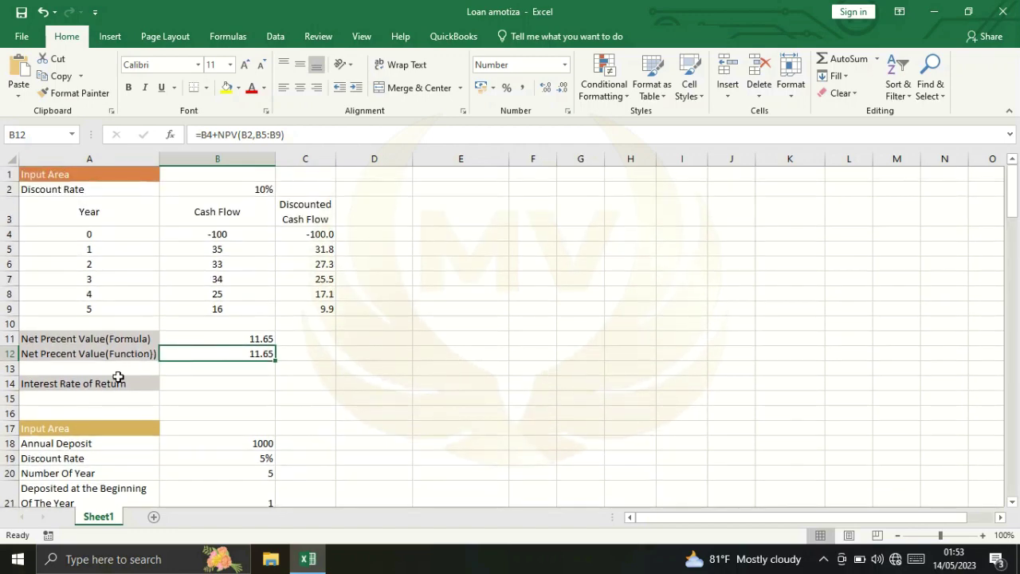
Step: Enter =IRR(B4:B9) in B14 through the IRR arguments dialog, showing 15%
left_click(196, 383)
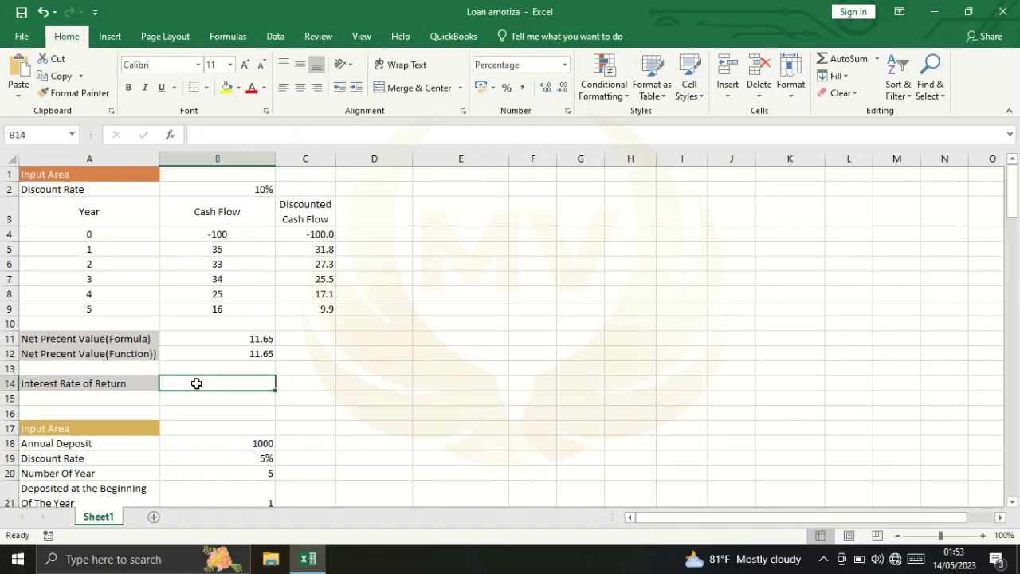
type("=")
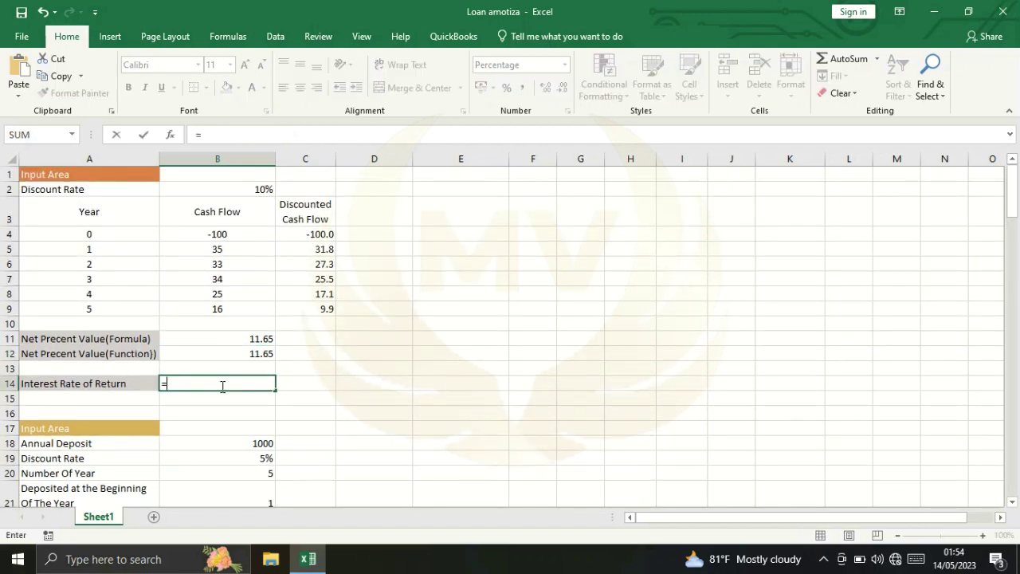
type("irr")
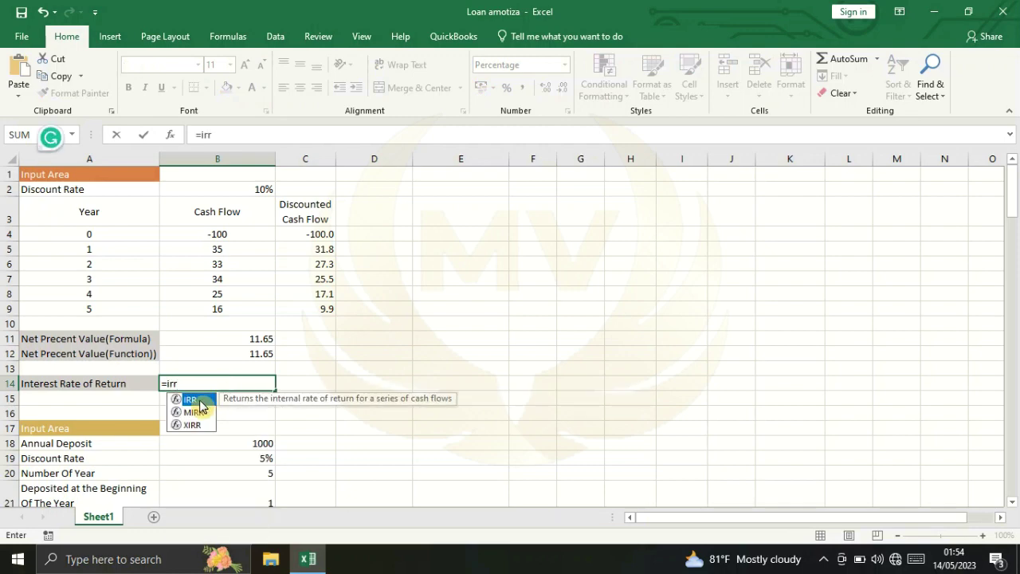
double_click(191, 400)
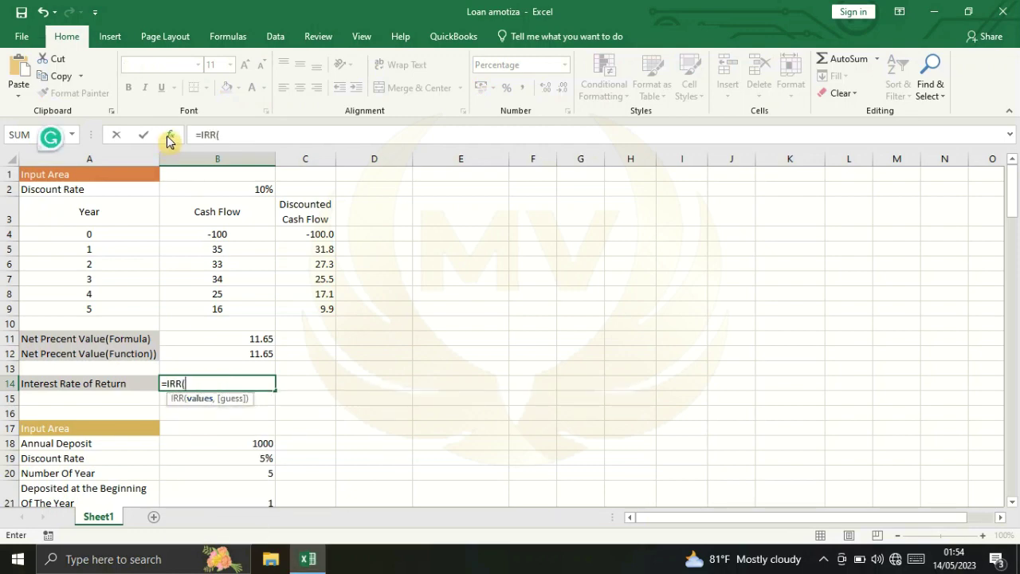
left_click(169, 135)
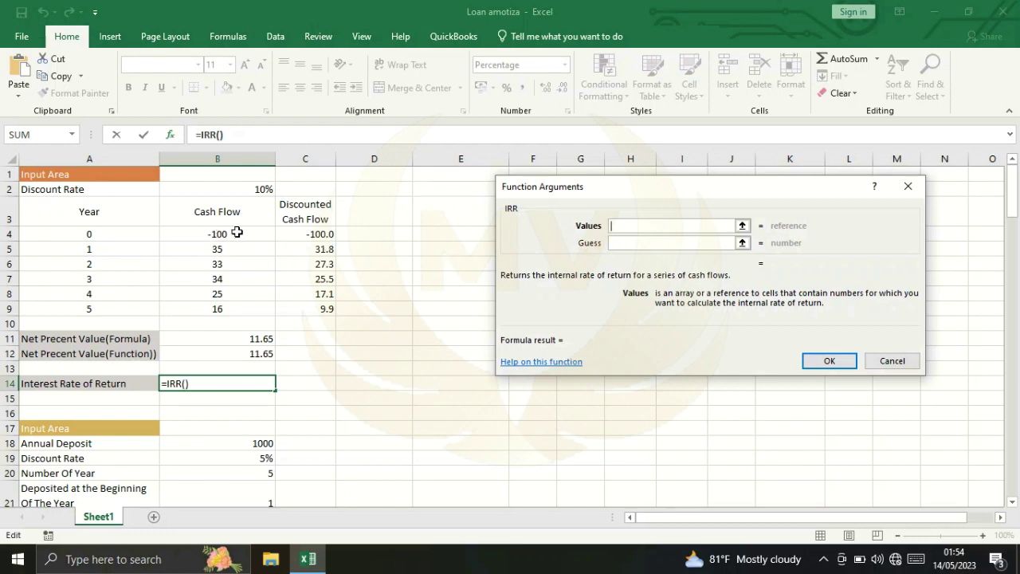
left_click_drag(235, 234, 231, 306)
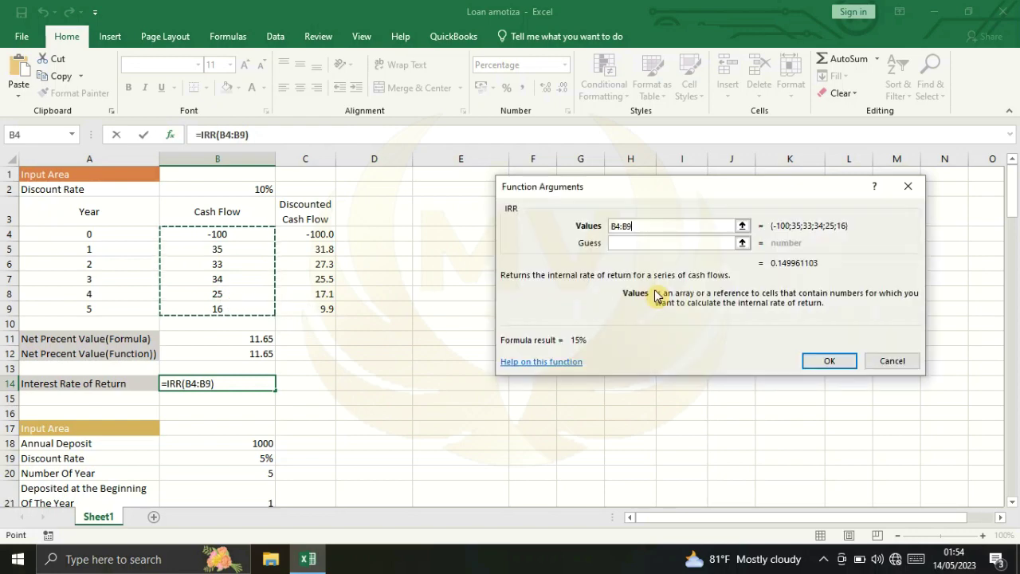
left_click(827, 361)
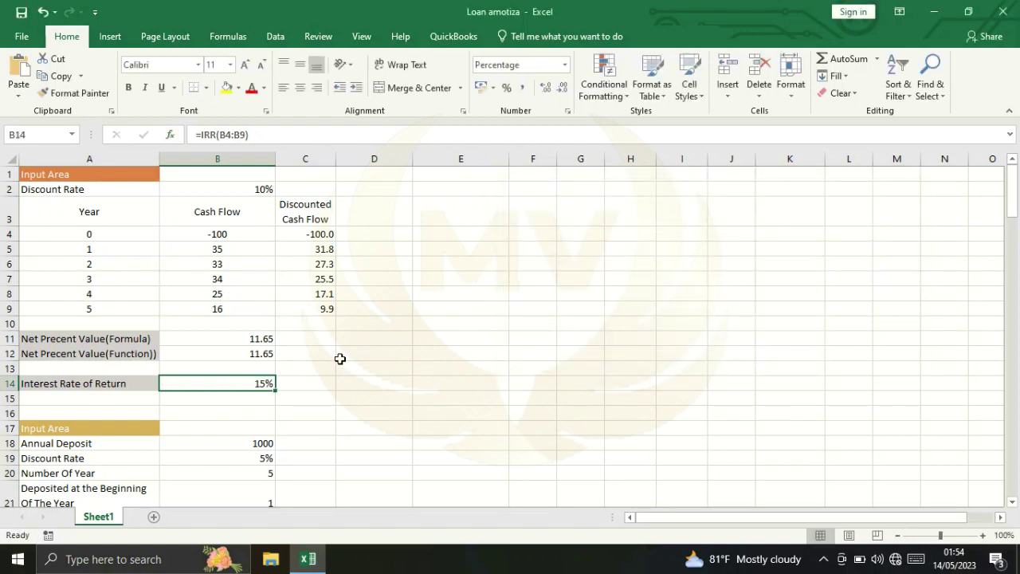
Step: Try showing an extra decimal place on the B14 return rate
left_click(543, 86)
scroll(274, 391, "down", 2)
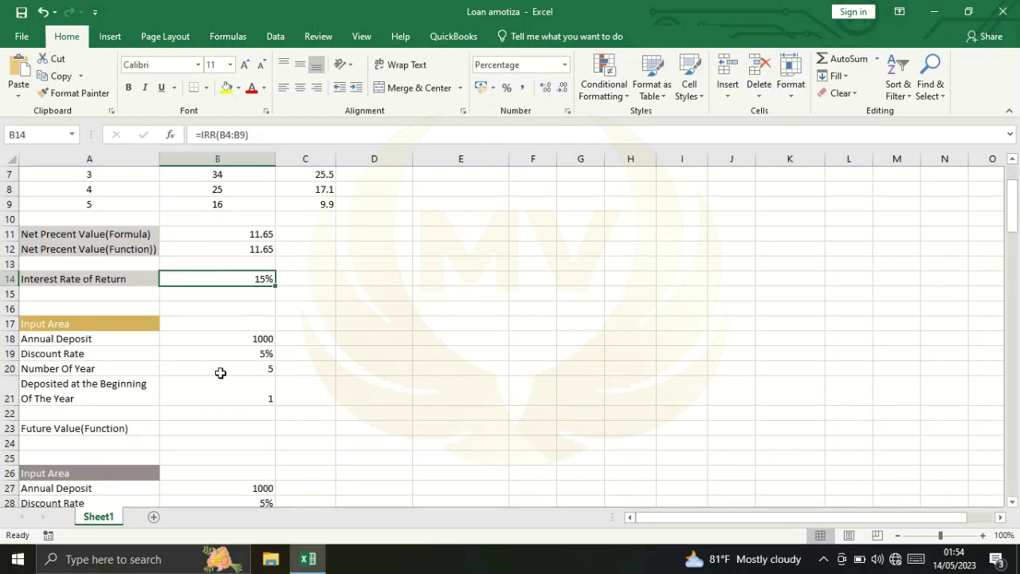
scroll(231, 375, "down", 1)
scroll(257, 323, "down", 1)
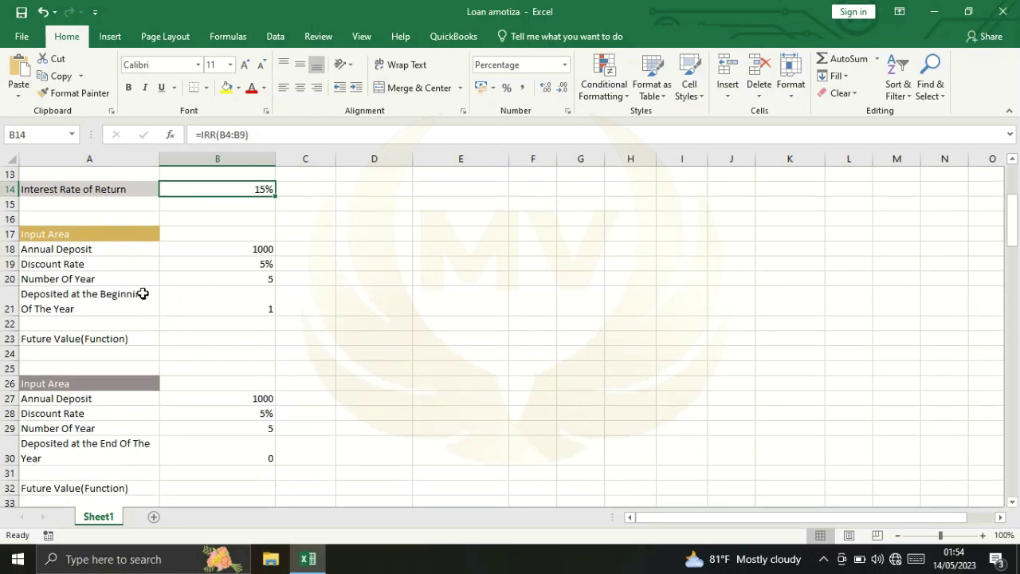
left_click(201, 340)
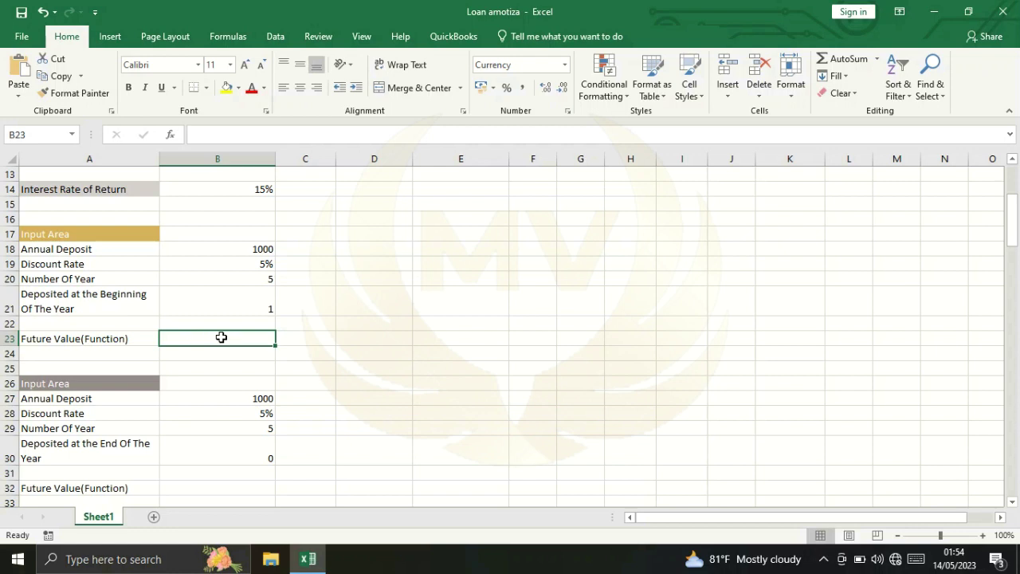
Step: Insert FV in B23 with Rate B19, Nper B20, Pmt B18 and Type 1
type("=")
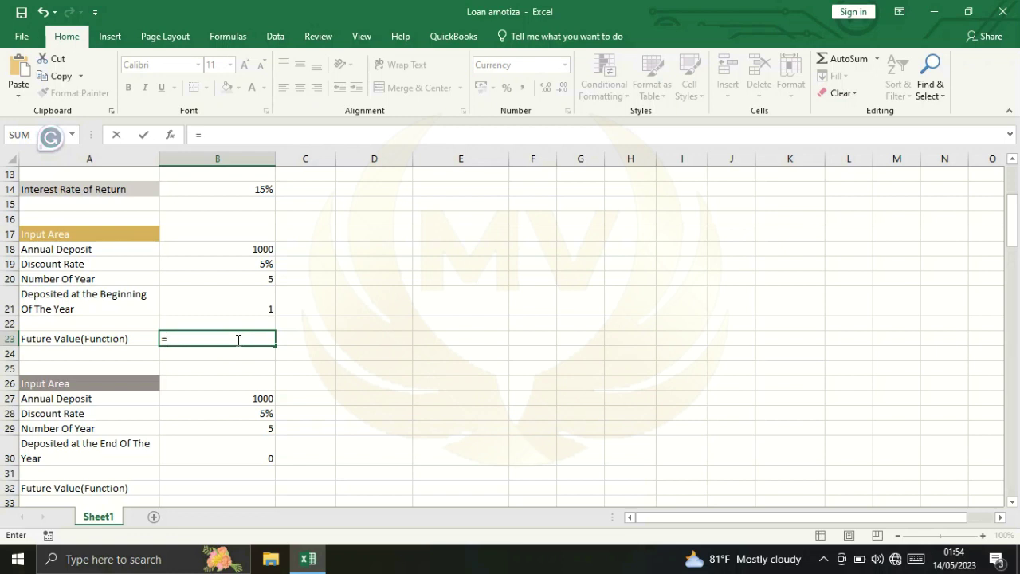
type("fv")
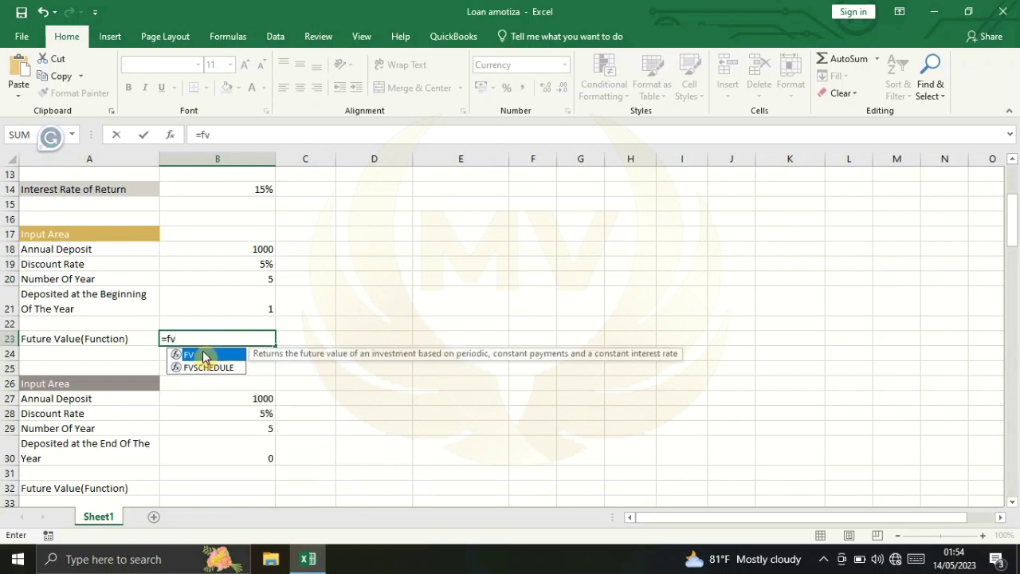
double_click(201, 356)
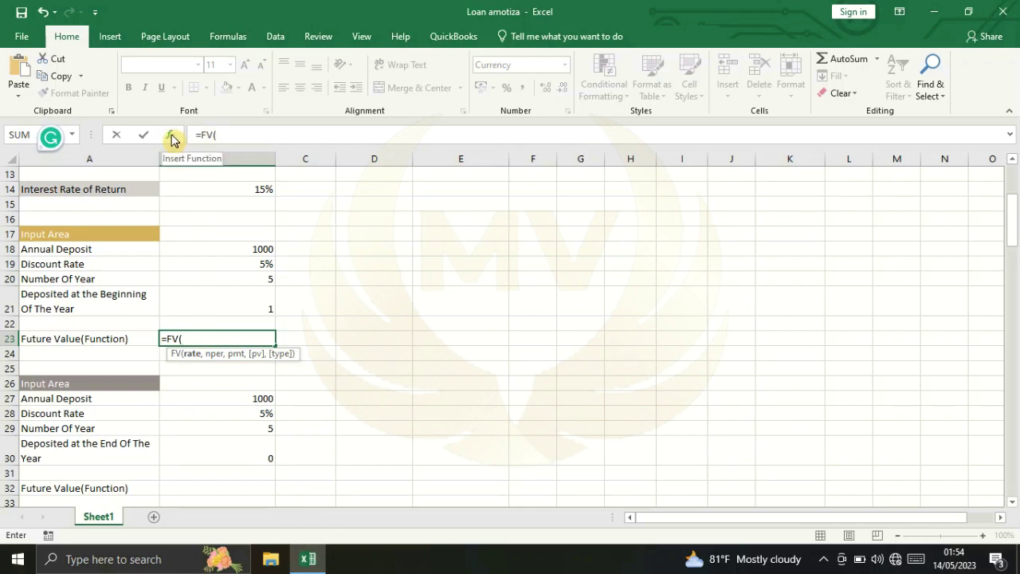
left_click(171, 138)
left_click_drag(612, 168, 518, 213)
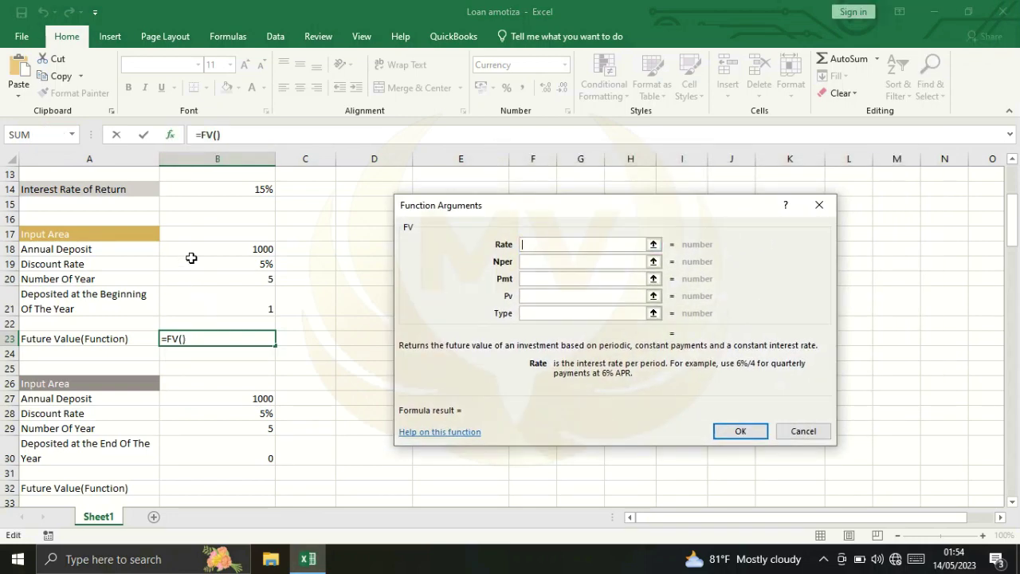
left_click(248, 264)
left_click(528, 261)
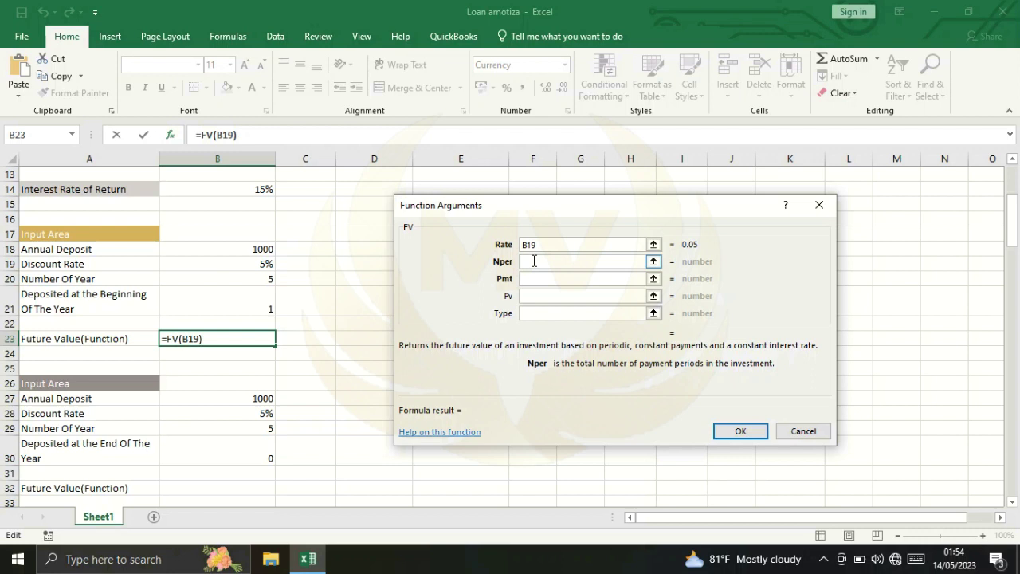
left_click(253, 279)
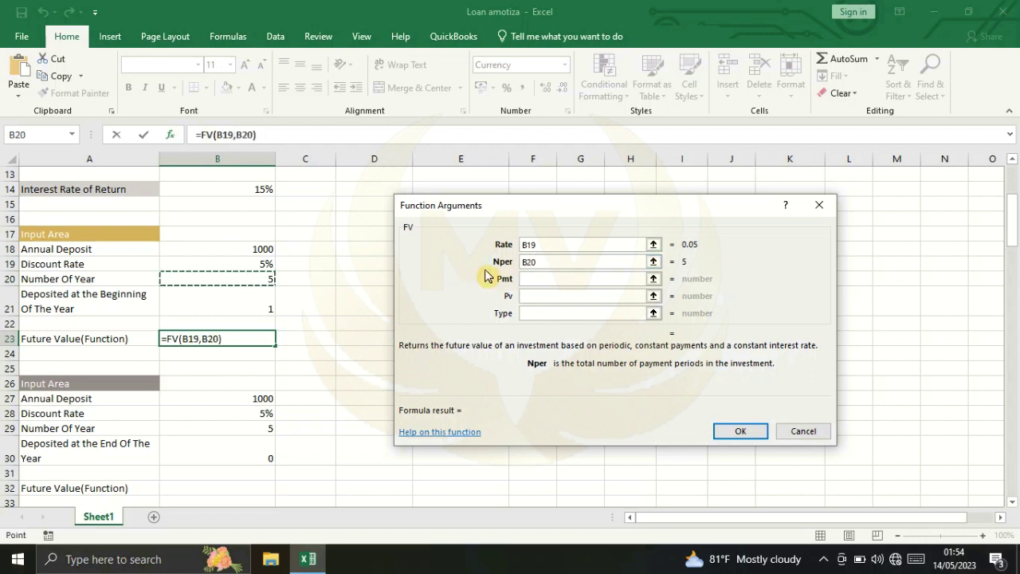
left_click(537, 279)
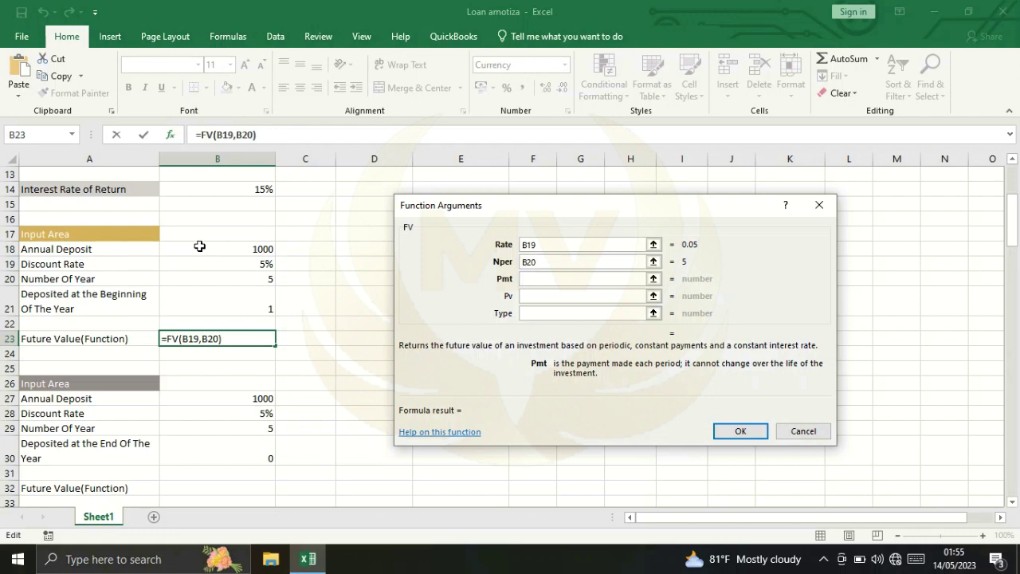
left_click(237, 251)
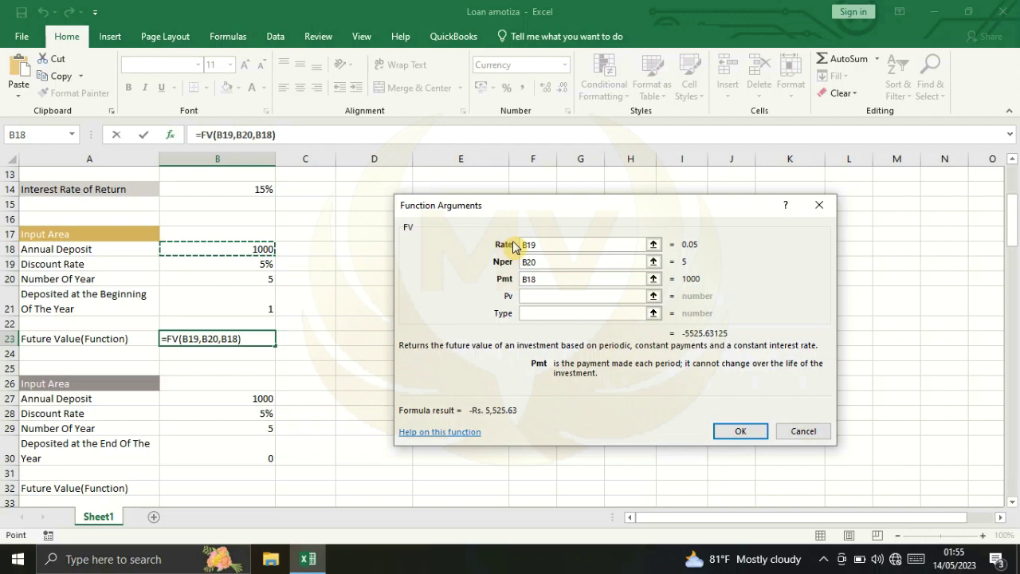
left_click(540, 296)
left_click(532, 314)
left_click(530, 314)
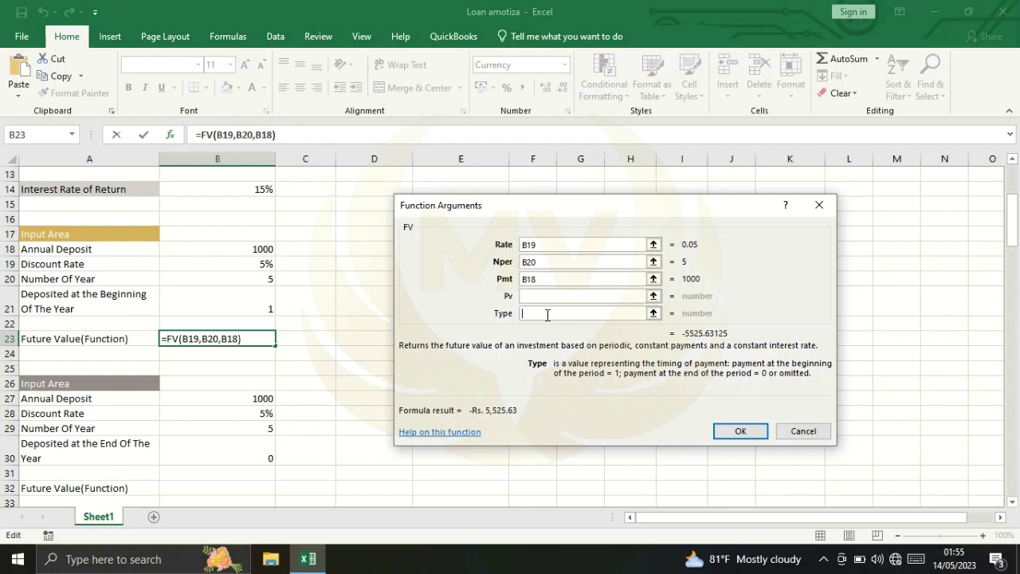
type("1")
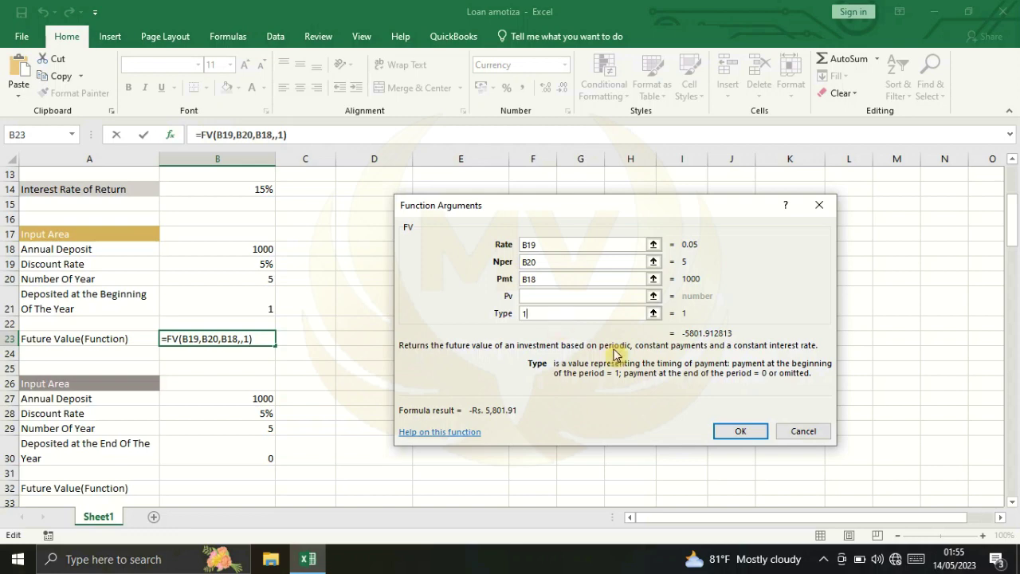
left_click(736, 432)
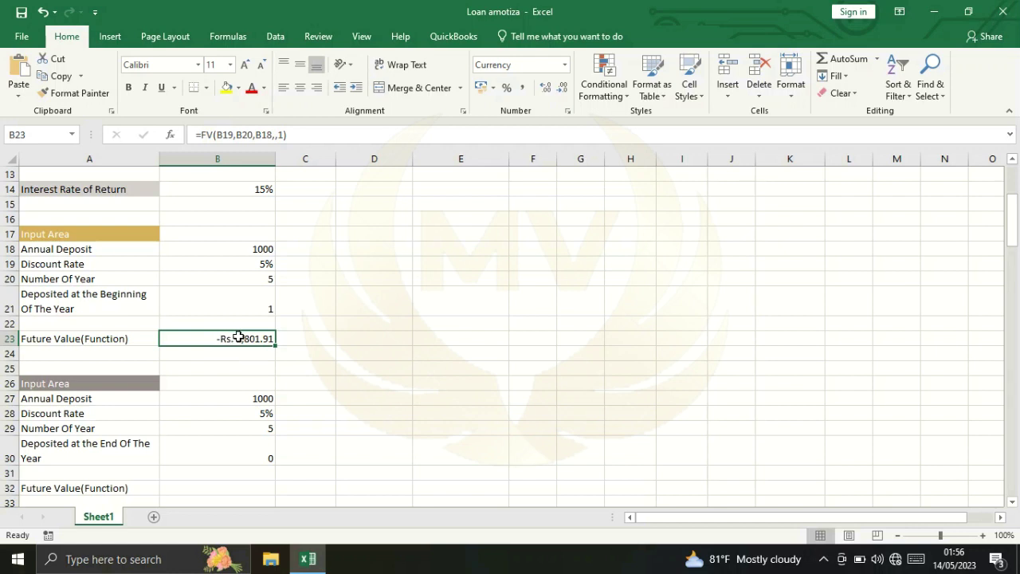
Step: Negate the B23 formula to =-FV(B19,B20,B18,,1) so it shows Rs. 5,801.91
left_click(202, 137)
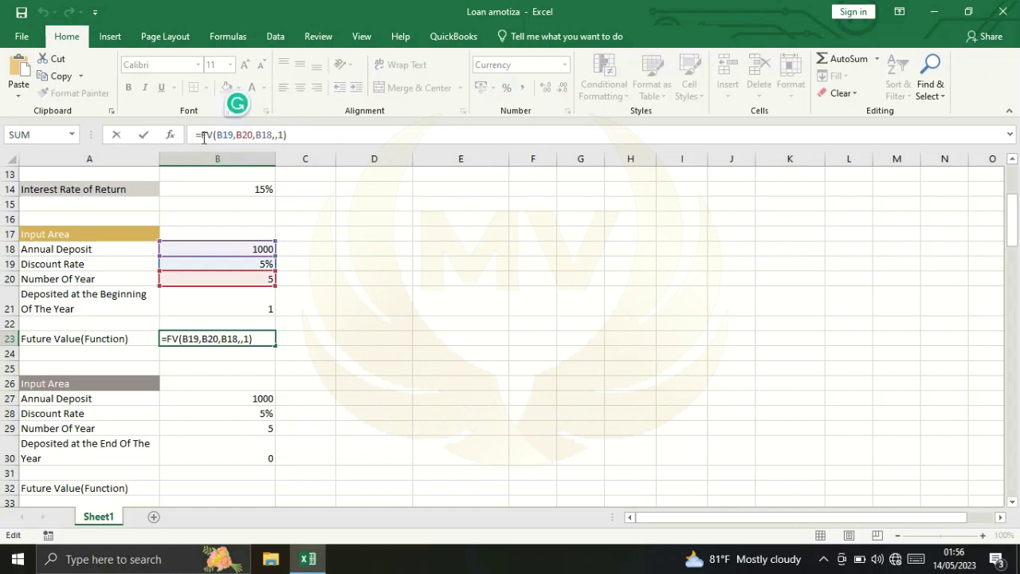
type("-")
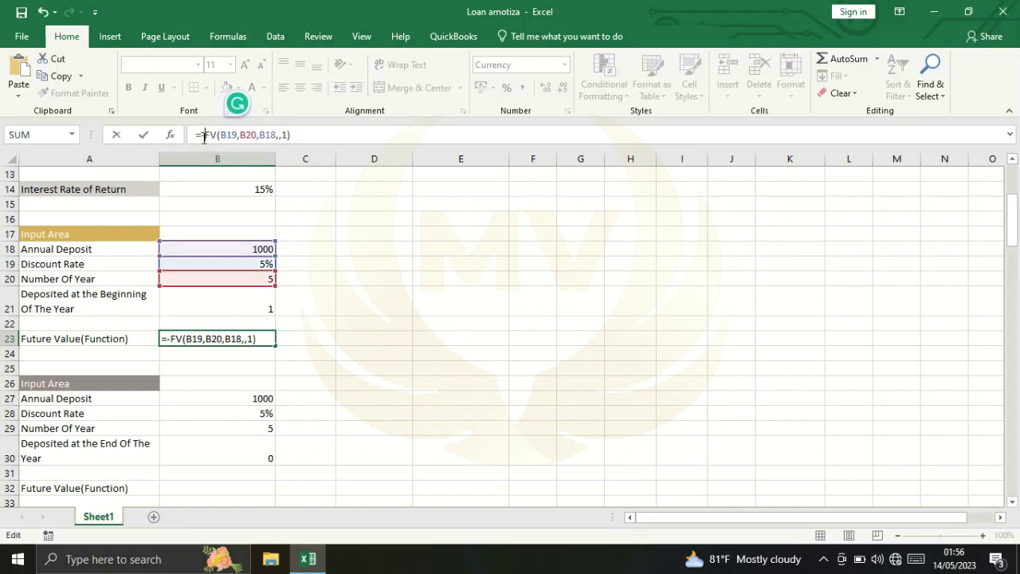
key("ctrl+Return")
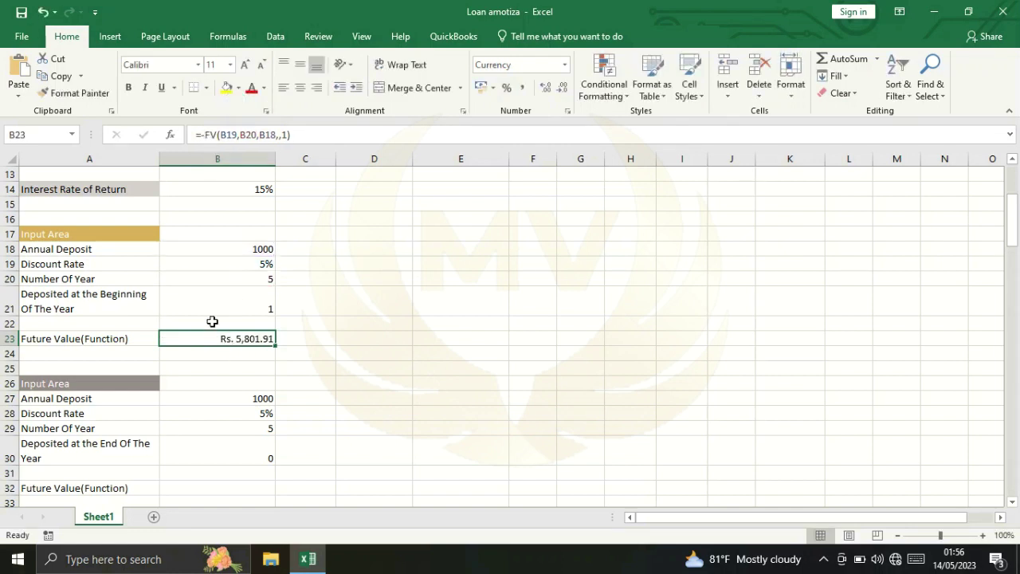
scroll(211, 309, "down", 2)
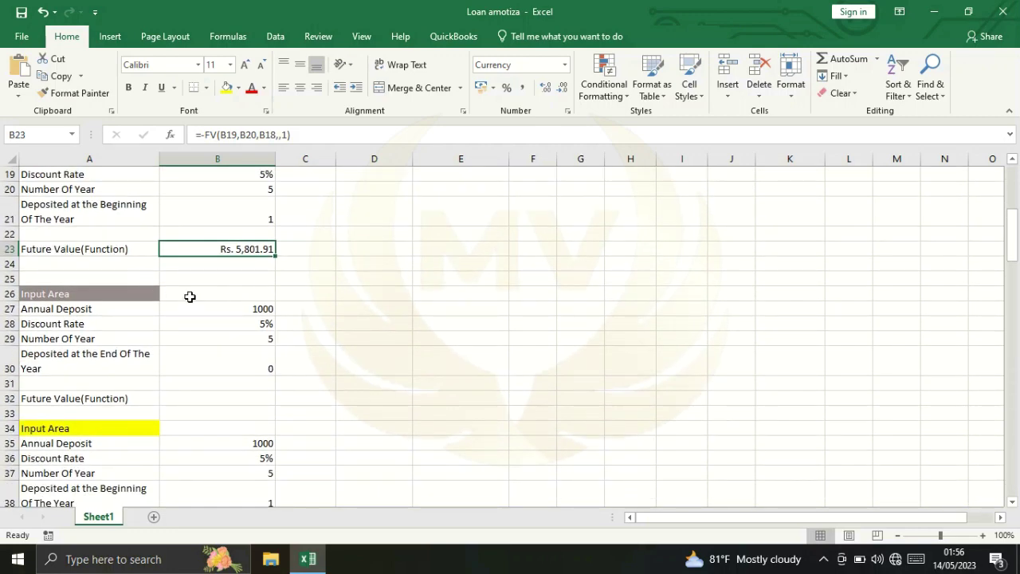
scroll(191, 296, "up", 2)
scroll(199, 303, "down", 2)
scroll(145, 331, "down", 1)
Step: Enter =-FV(B28,B29,B27,,0) in B32 via the FV arguments dialog, giving Rs. 5,525.63
left_click(177, 340)
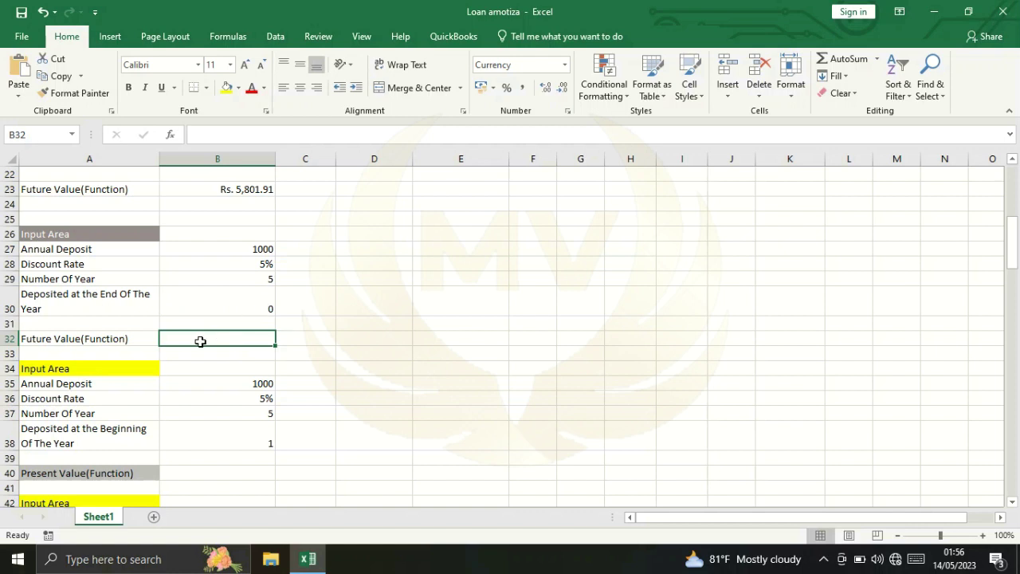
type("=")
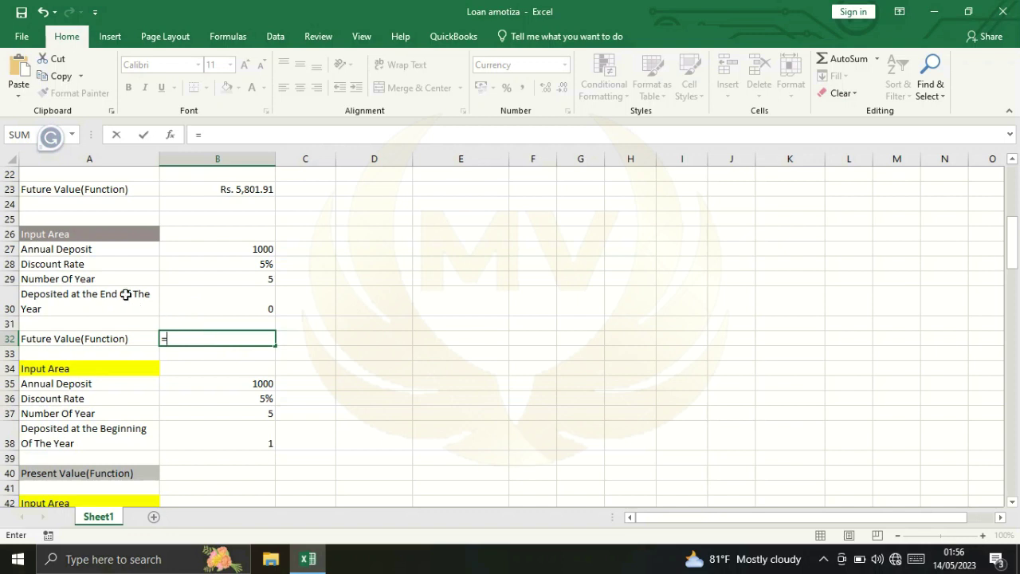
type("-")
type("fv")
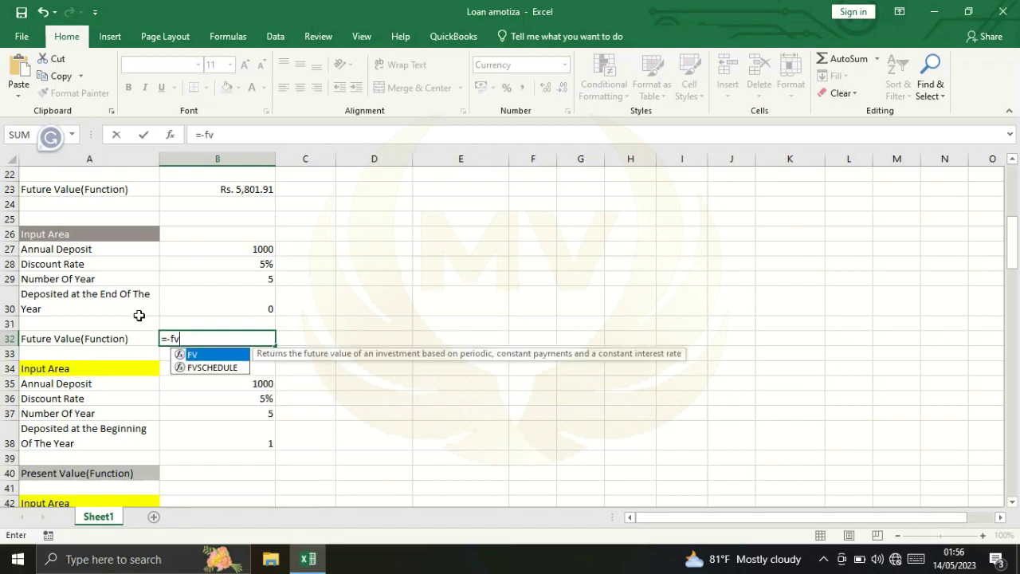
double_click(195, 354)
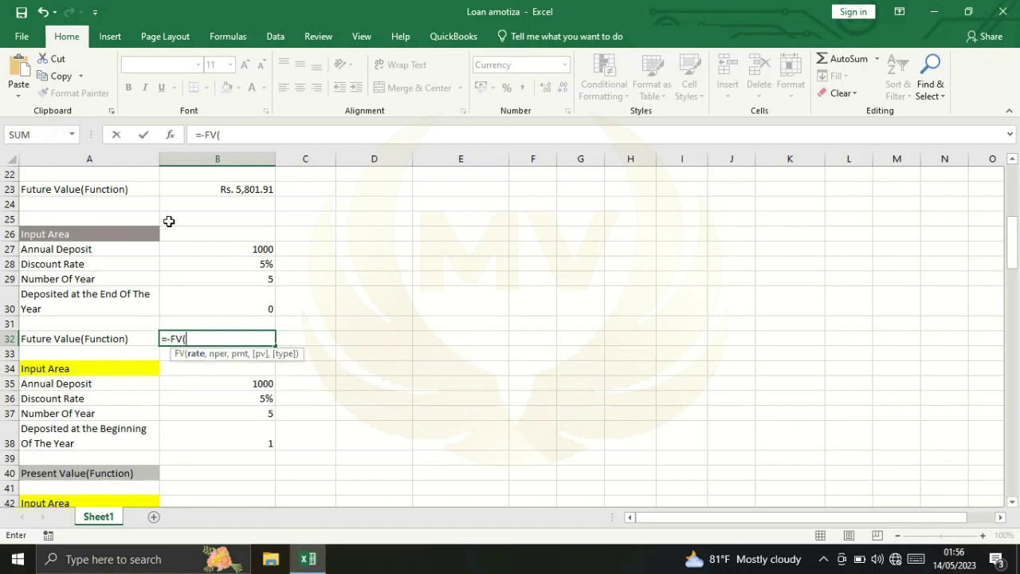
left_click(169, 137)
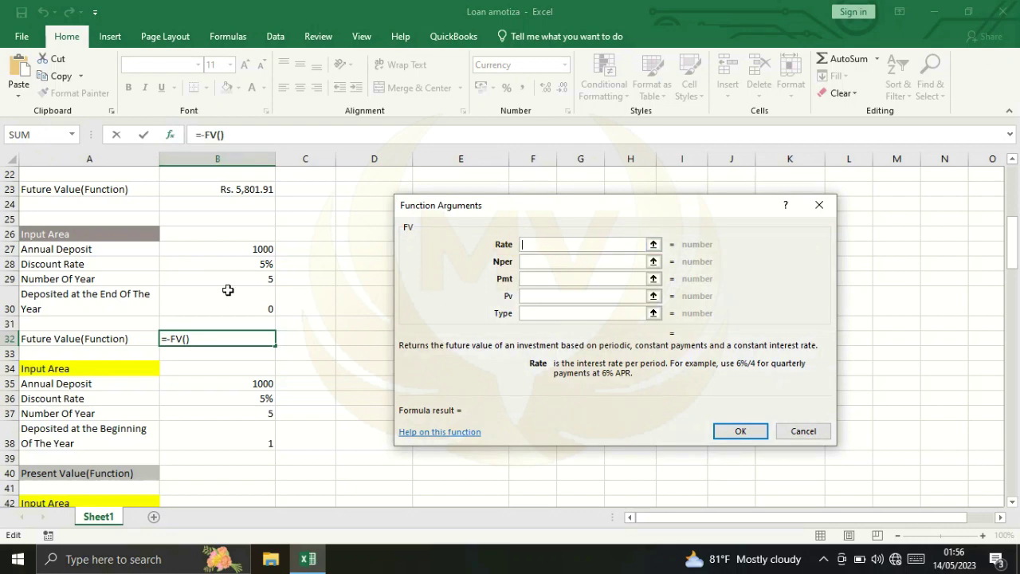
left_click(251, 266)
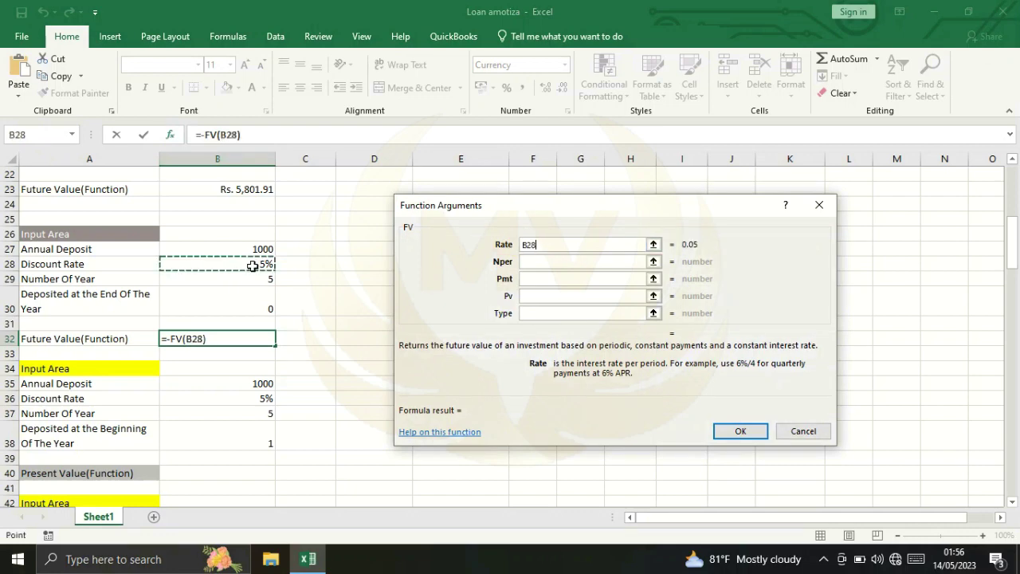
left_click(529, 261)
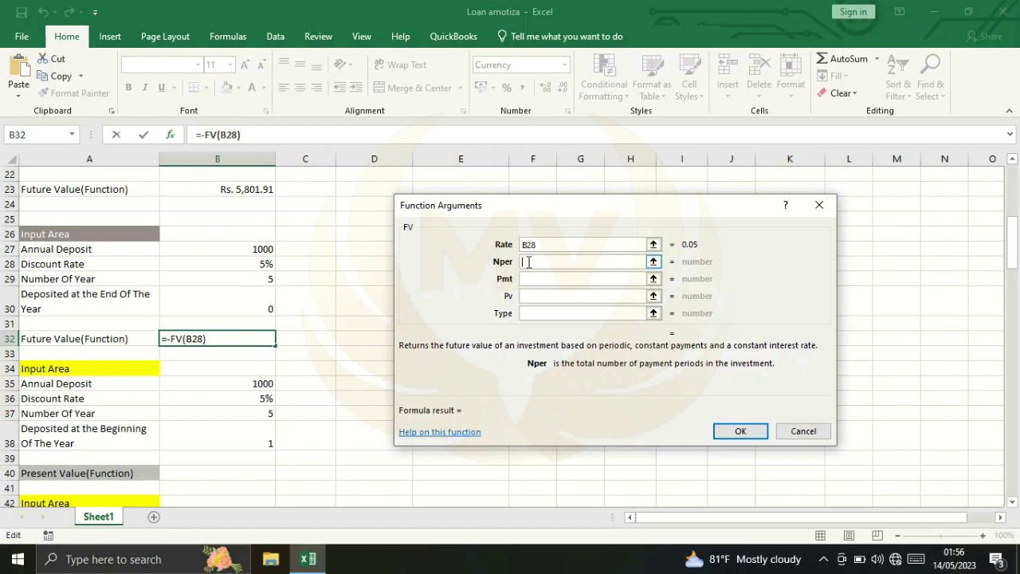
left_click(256, 279)
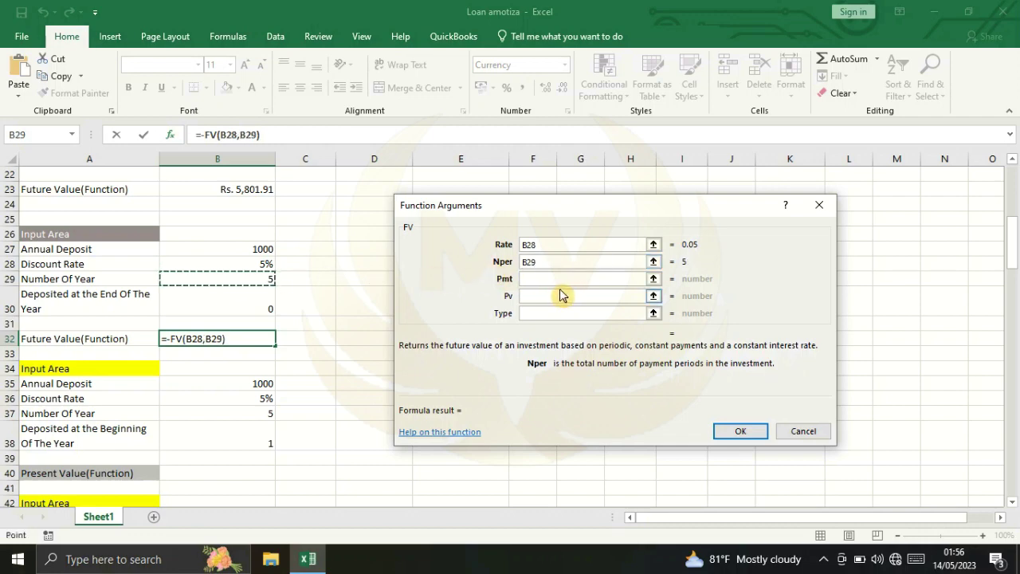
left_click(537, 278)
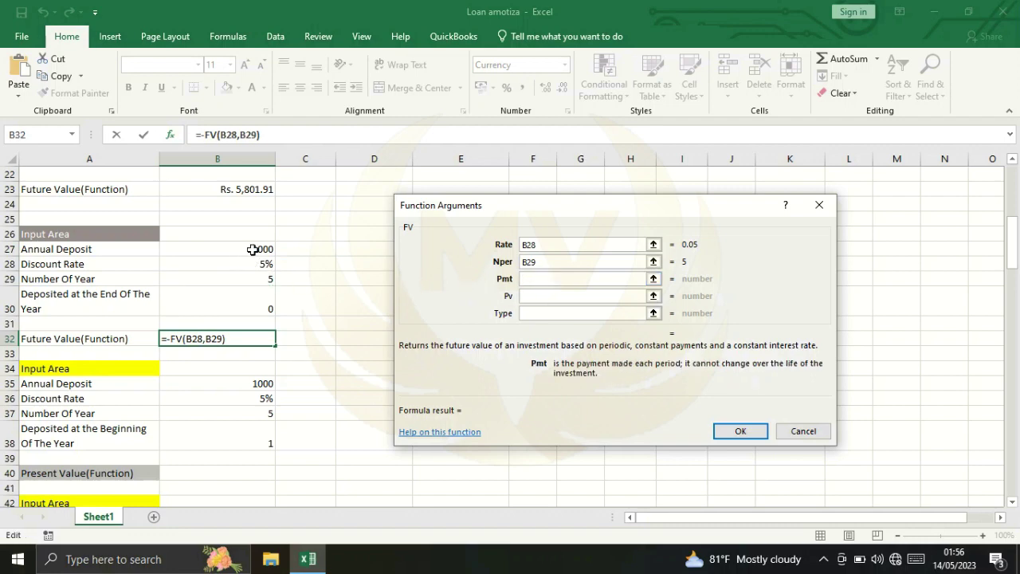
left_click(257, 248)
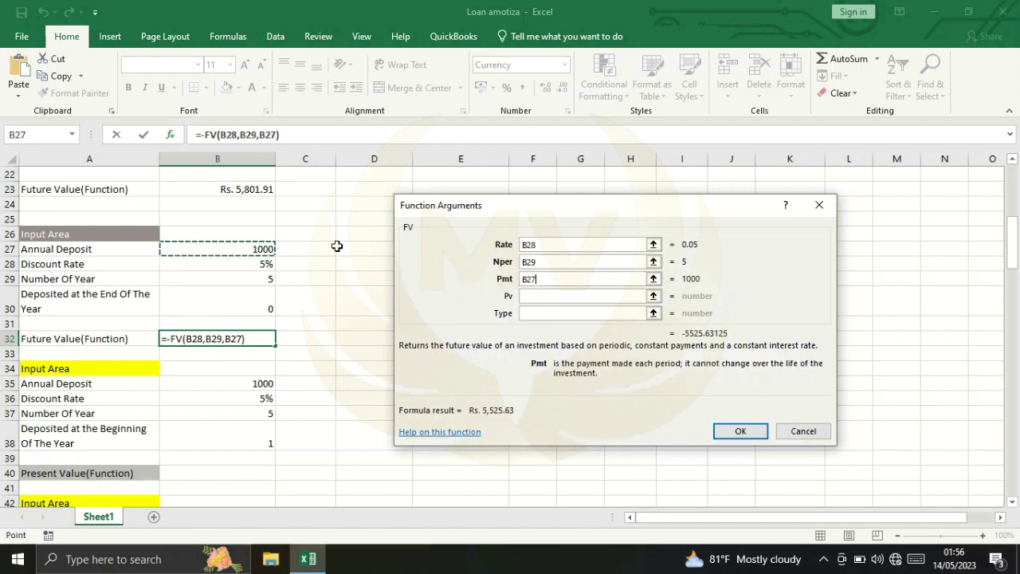
left_click(531, 312)
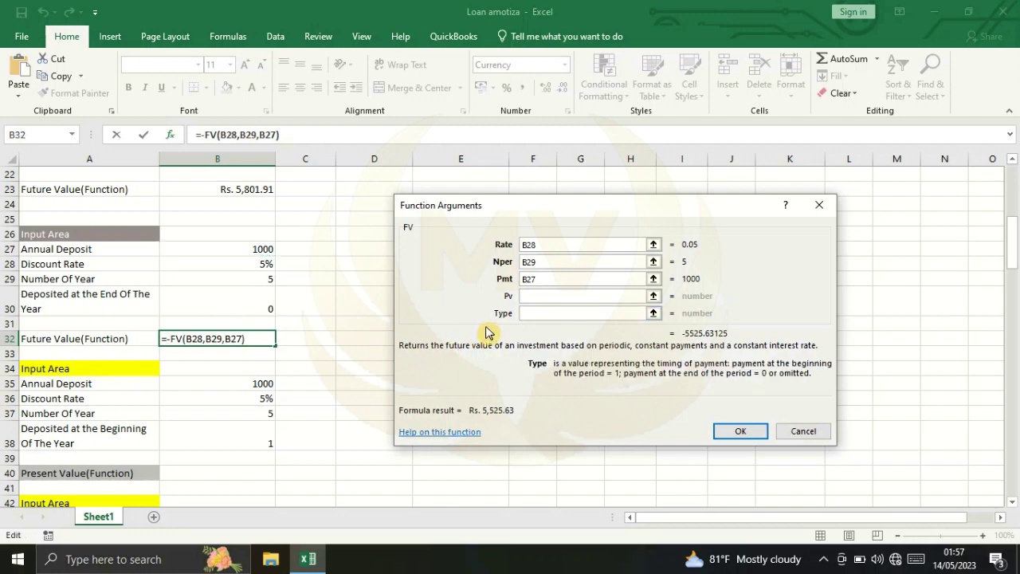
type("0")
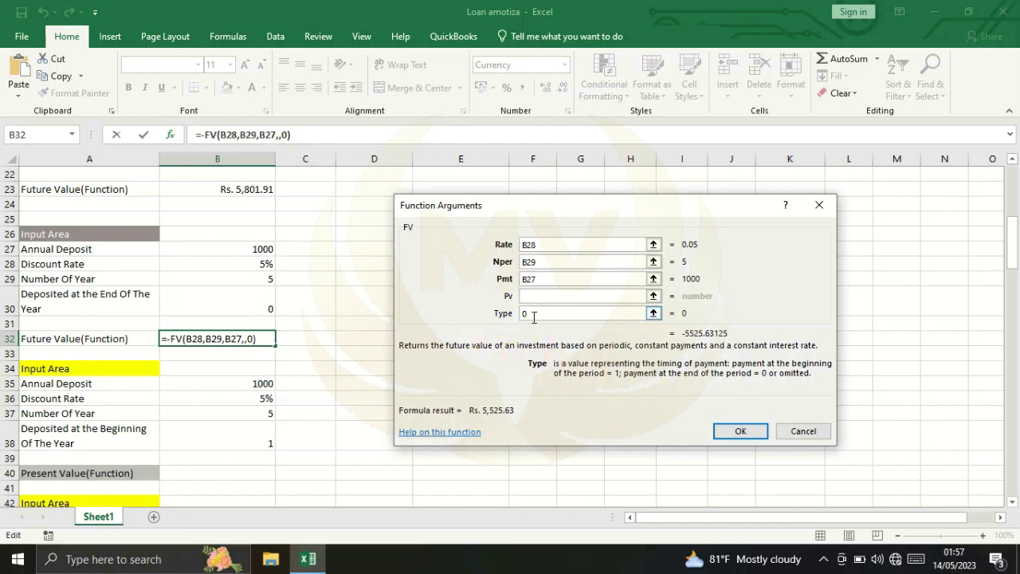
left_click(736, 432)
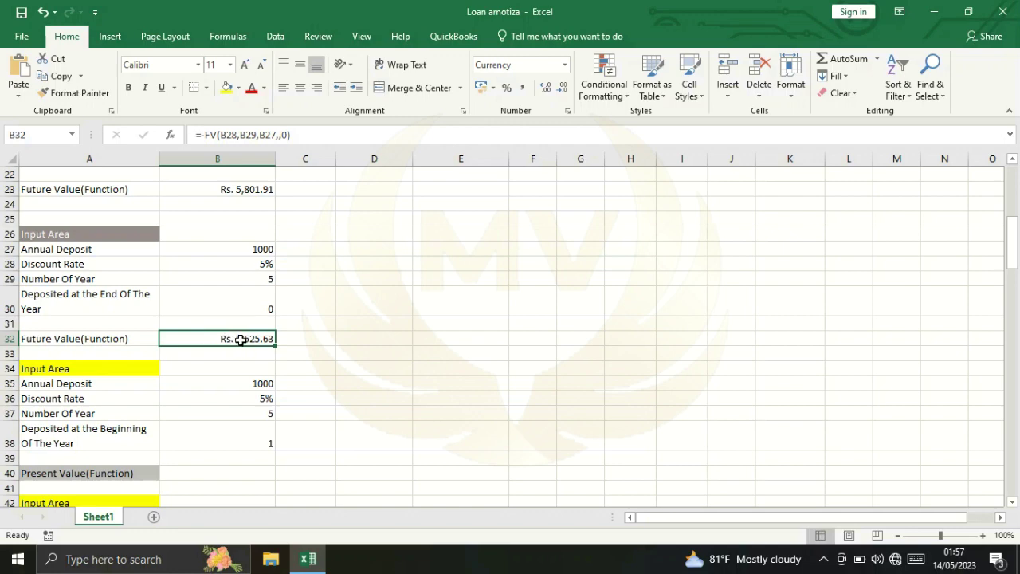
scroll(242, 351, "down", 3)
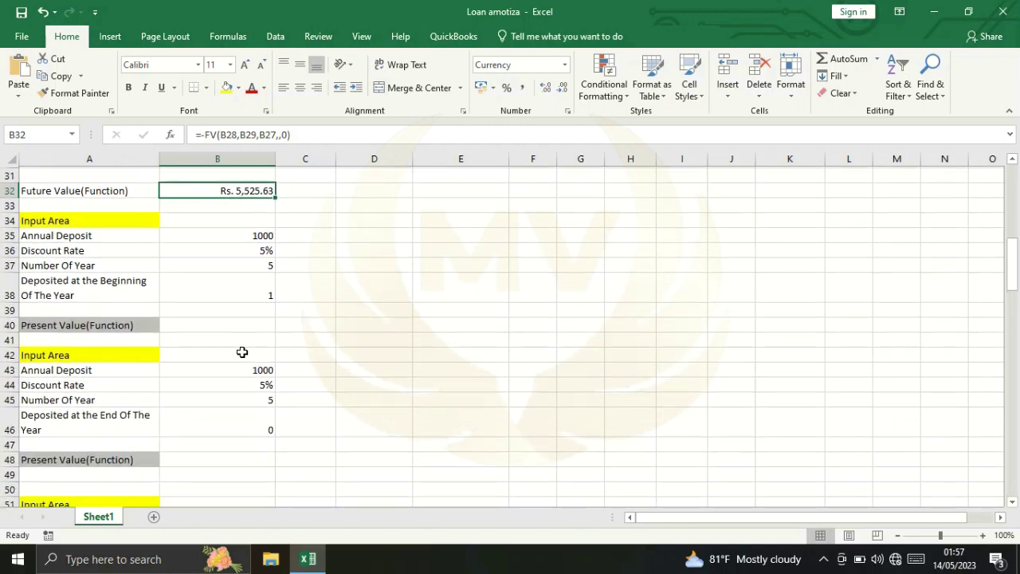
Step: Enter =-PV(B36,B37,B35,,1) in B40 for beginning-of-year deposits, returning Rs. 4,545.95
left_click(226, 325)
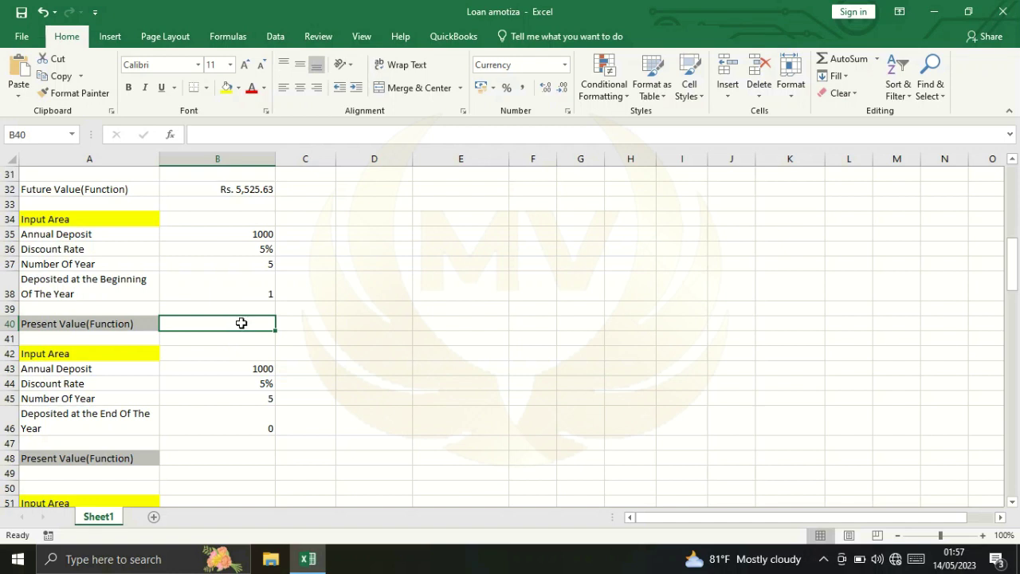
type("=")
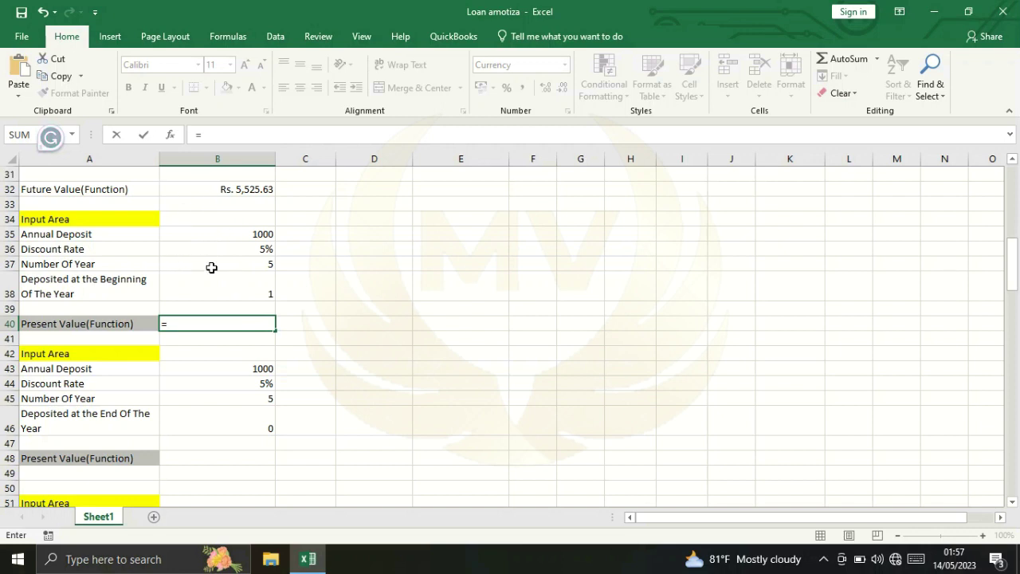
type("-pv")
double_click(194, 343)
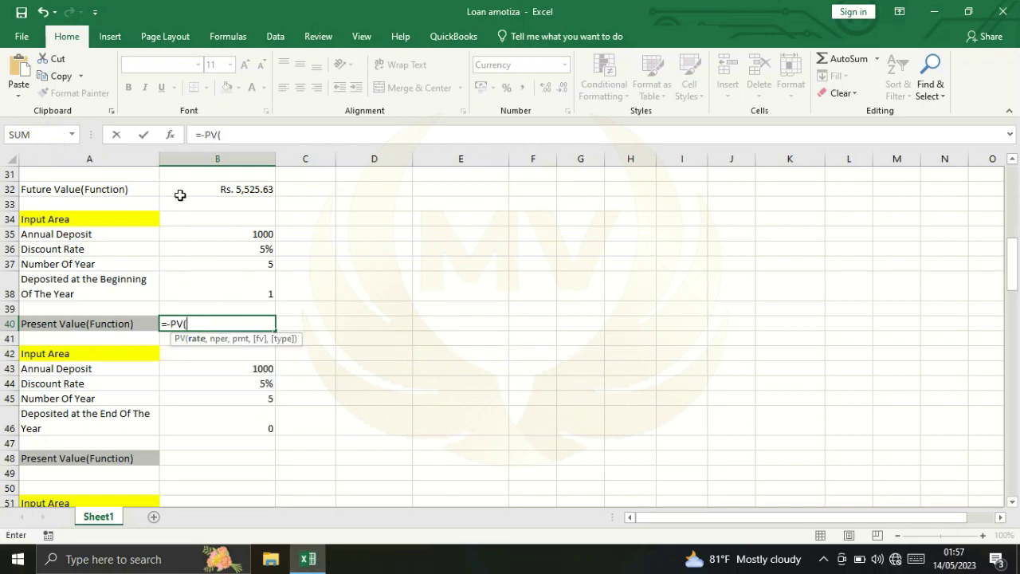
left_click(170, 137)
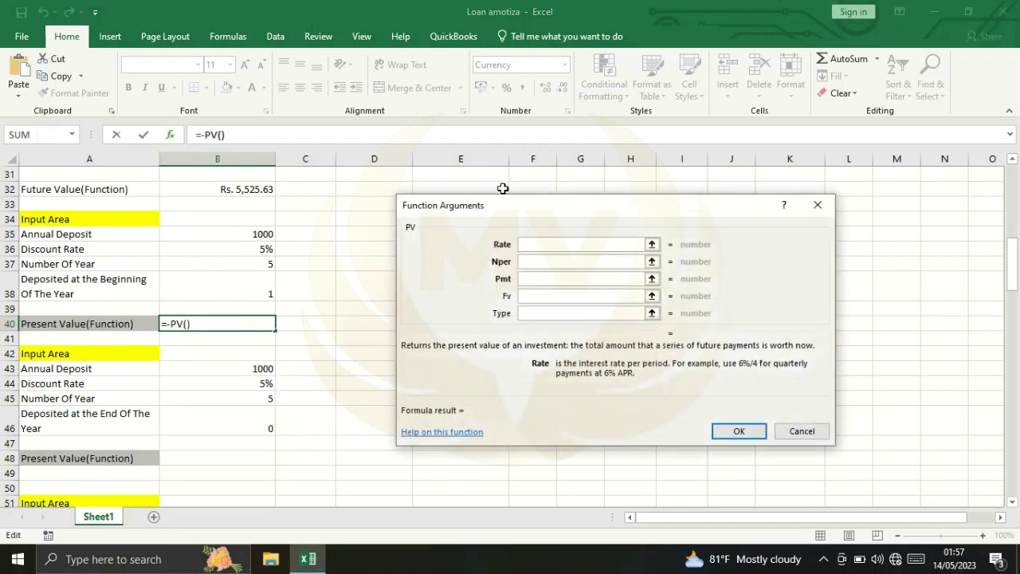
left_click_drag(510, 206, 521, 206)
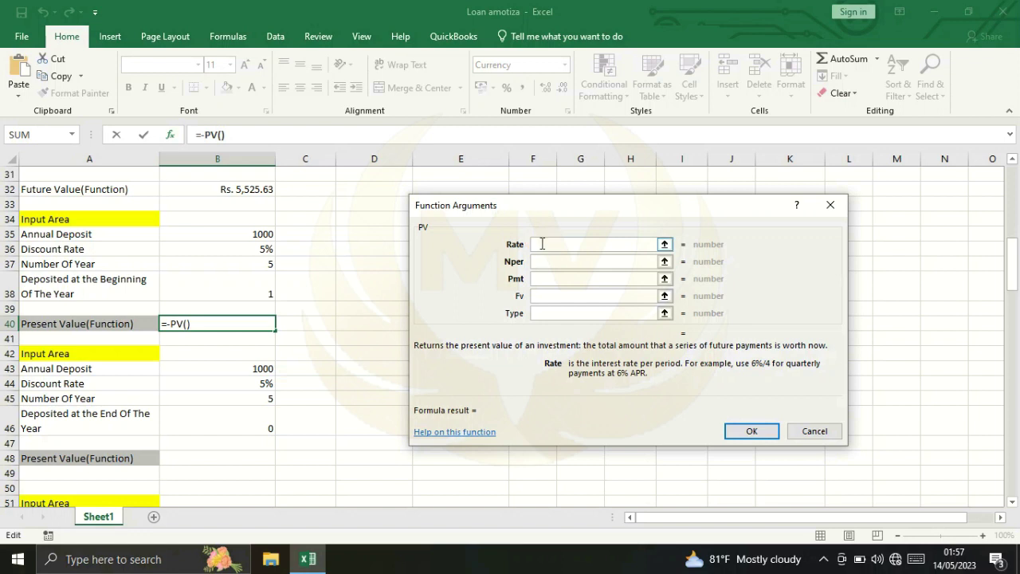
left_click(242, 249)
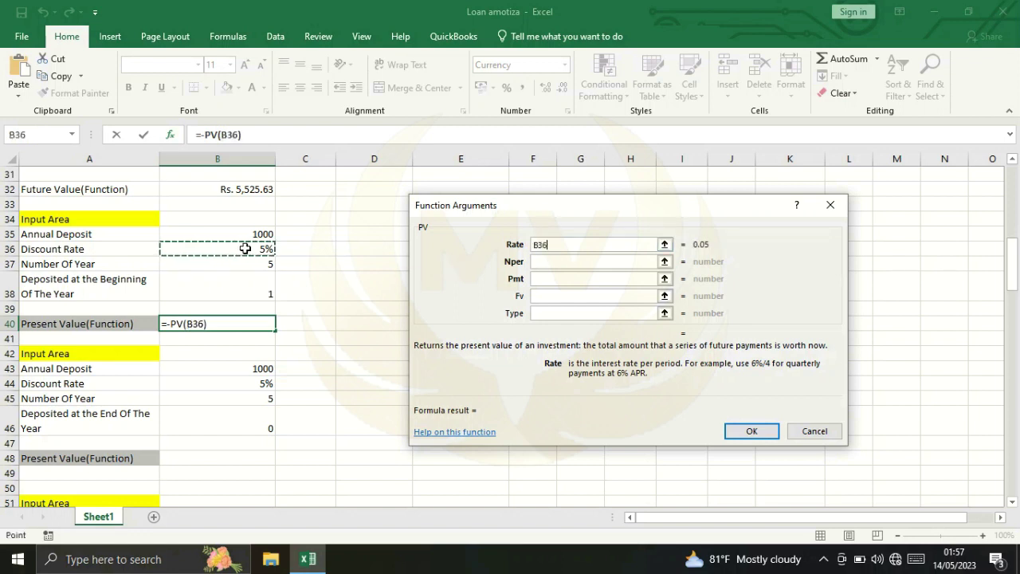
left_click(544, 263)
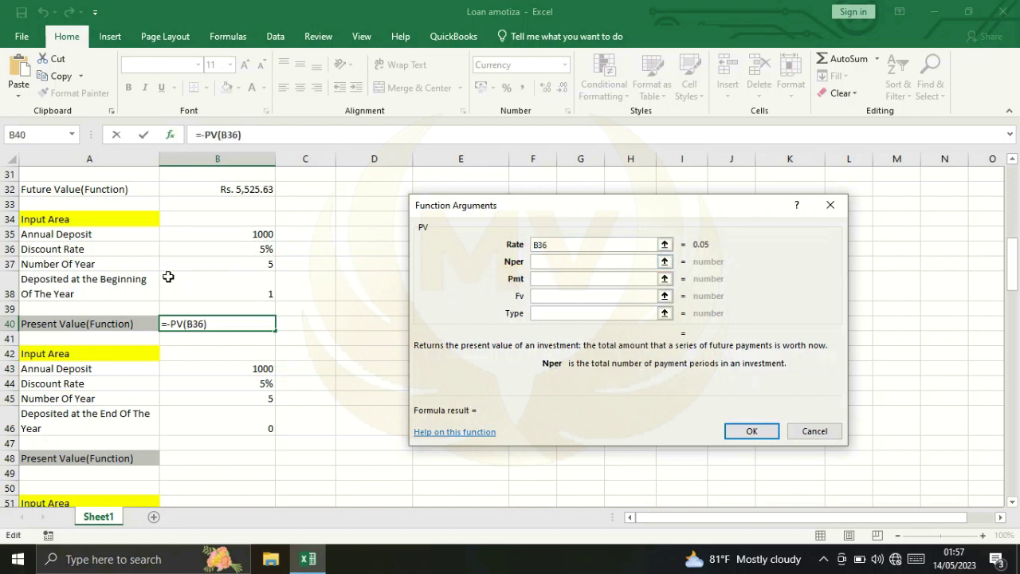
left_click(226, 263)
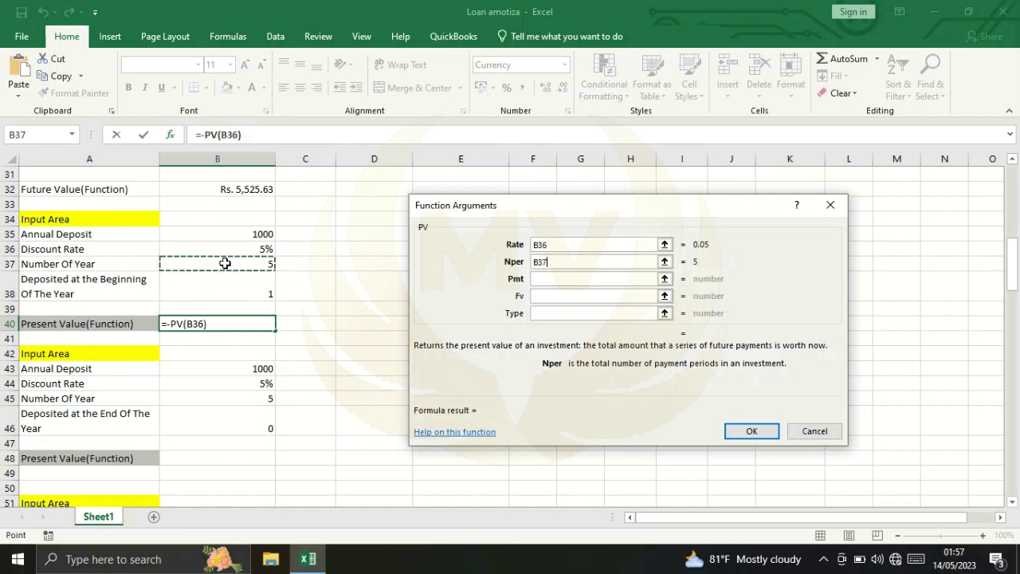
left_click(549, 279)
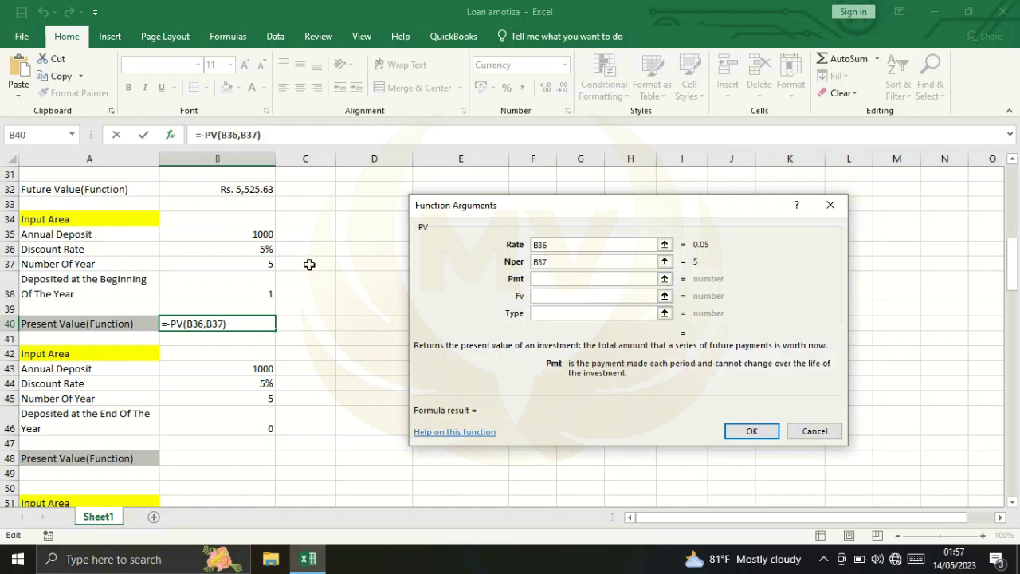
left_click(244, 233)
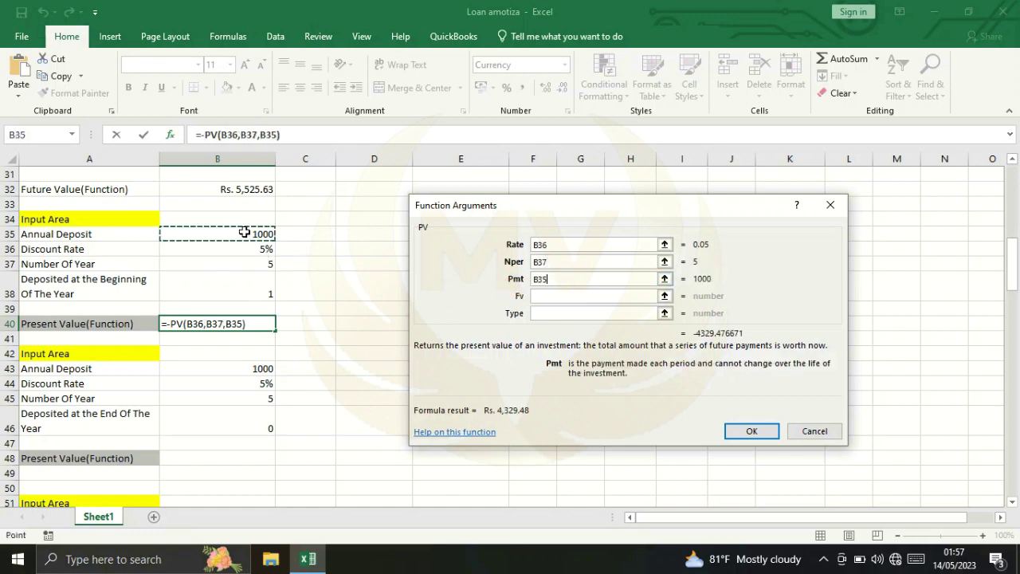
left_click(542, 313)
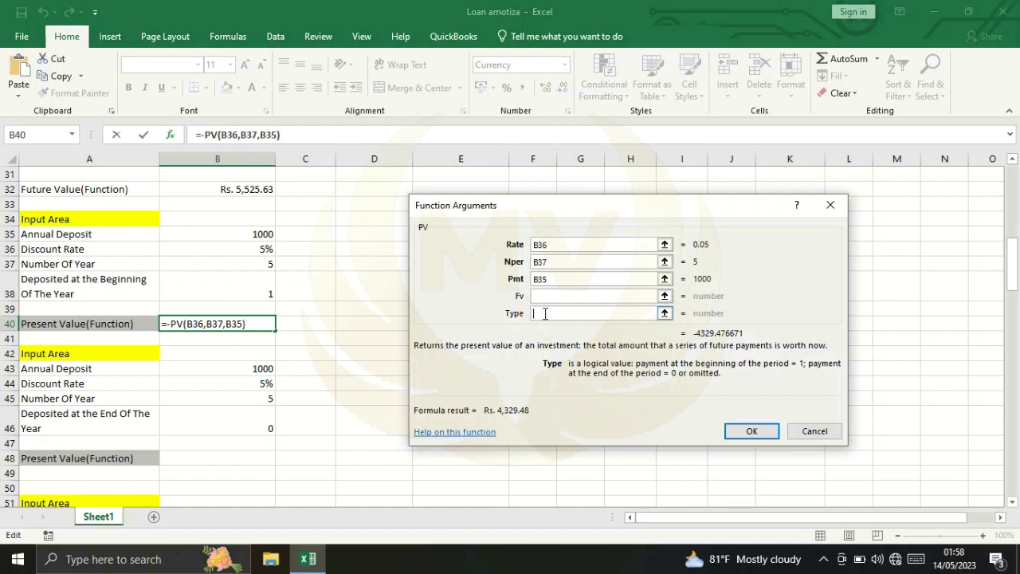
type(",,1")
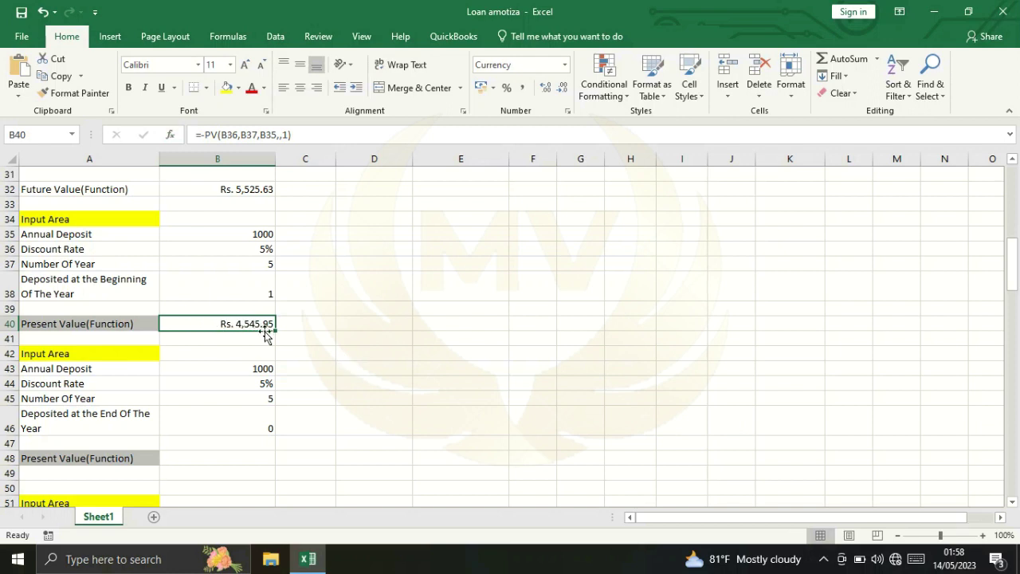
scroll(239, 335, "down", 2)
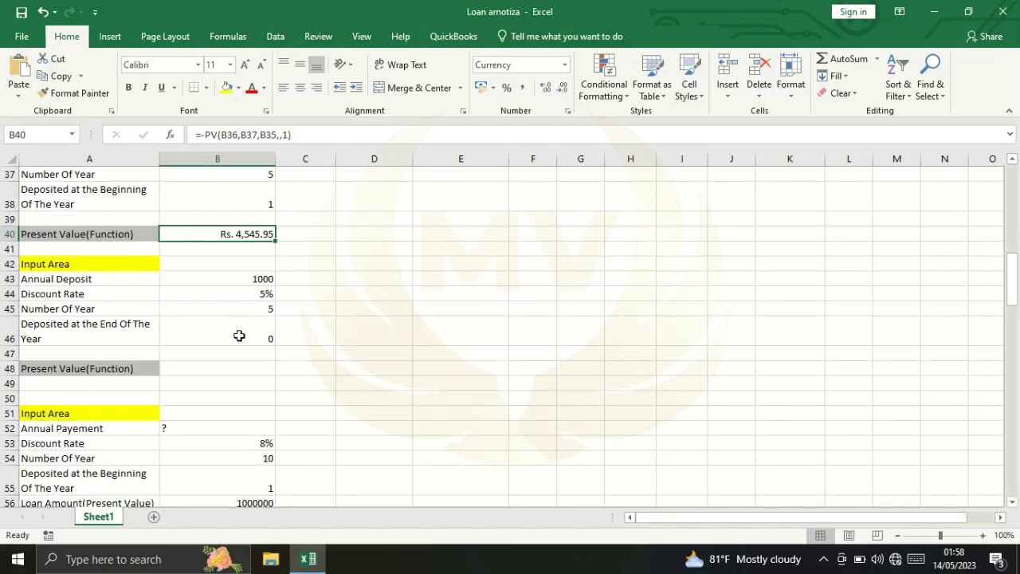
Step: Enter =-PV(B44,B45,B43,,0) in B48 for end-of-year deposits, returning $4,329.48
left_click(203, 372)
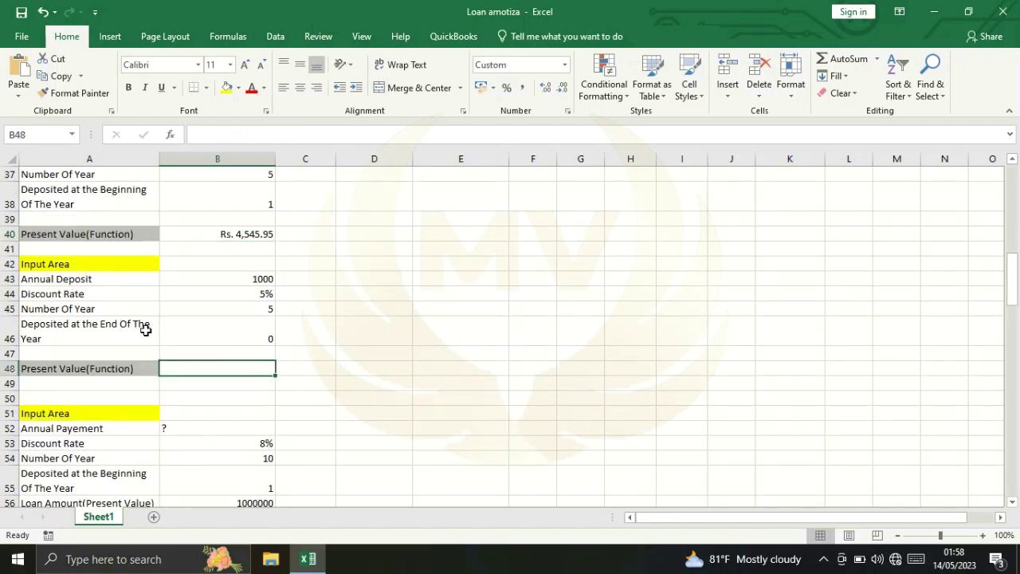
scroll(175, 323, "down", 1)
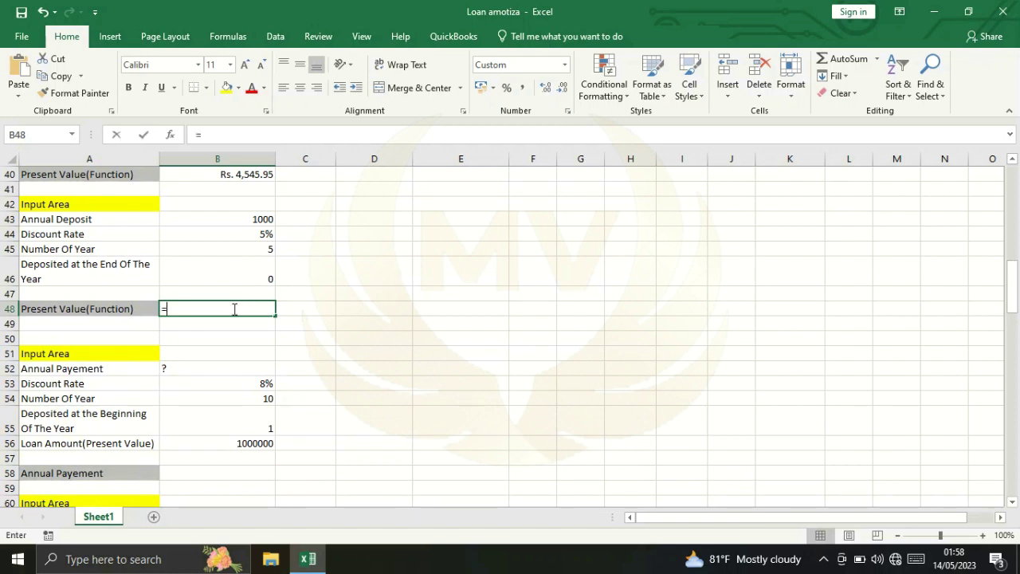
type("=-p")
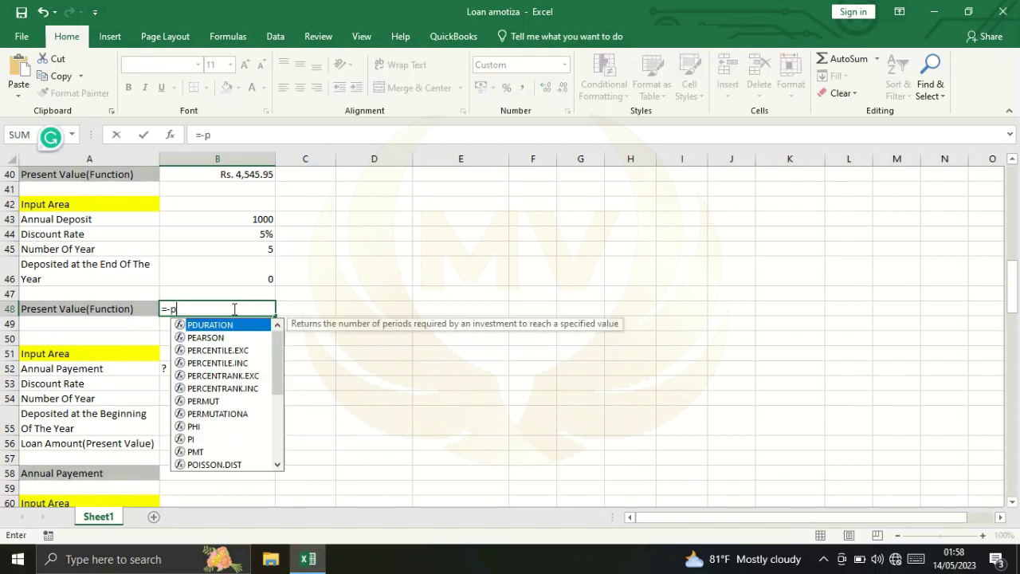
type("v")
double_click(192, 327)
left_click(170, 135)
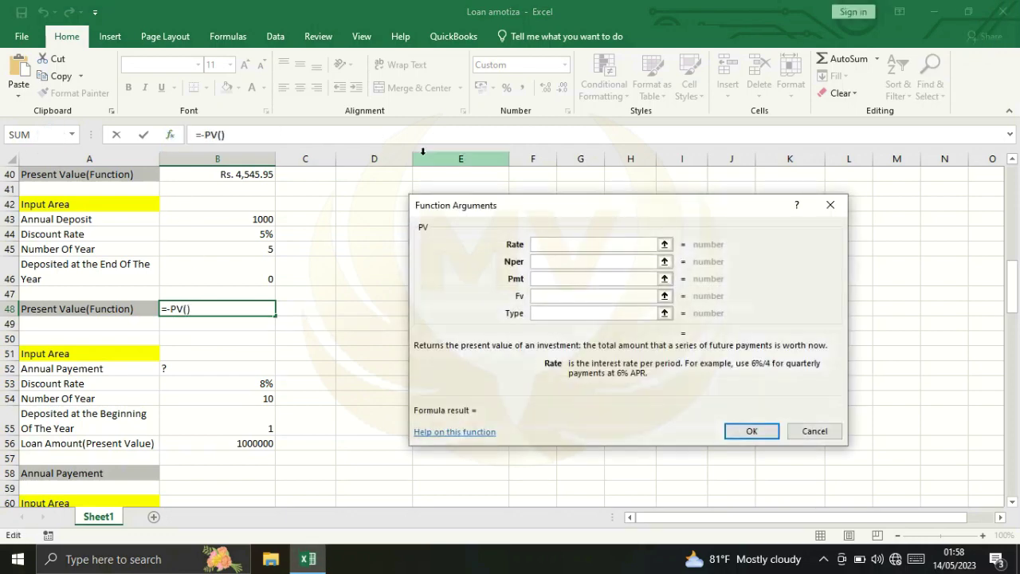
left_click_drag(475, 200, 501, 207)
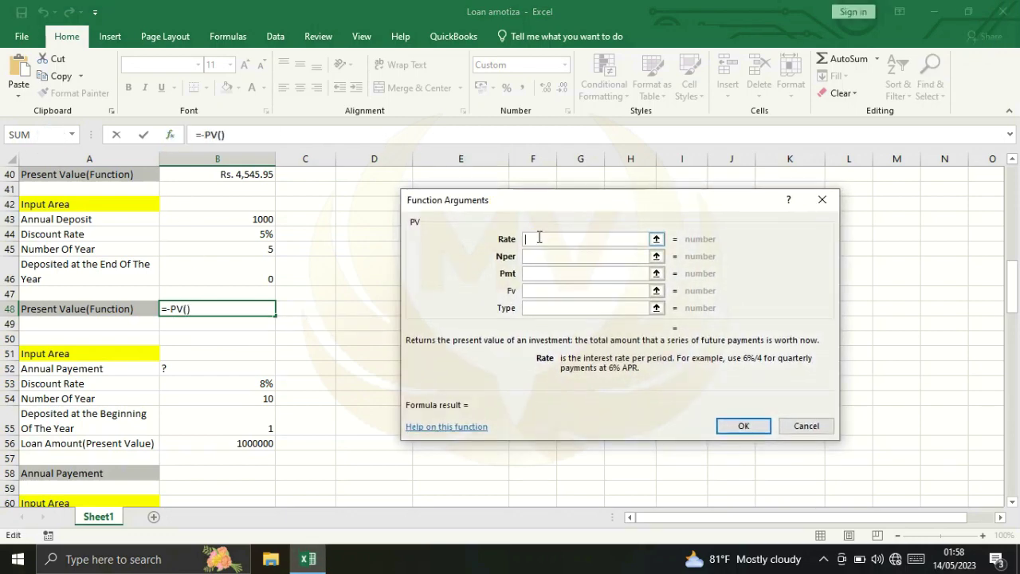
left_click(247, 233)
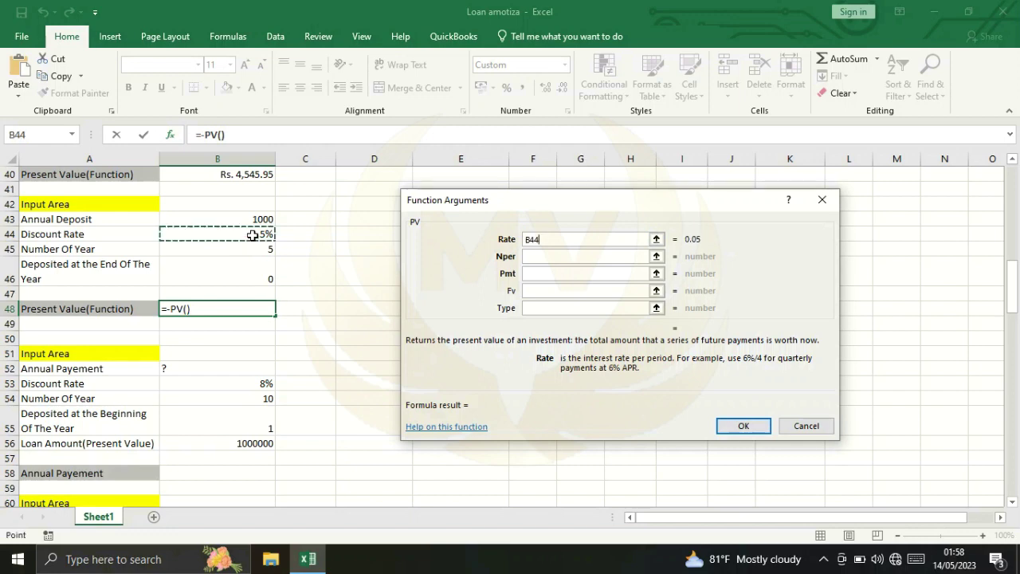
left_click(537, 257)
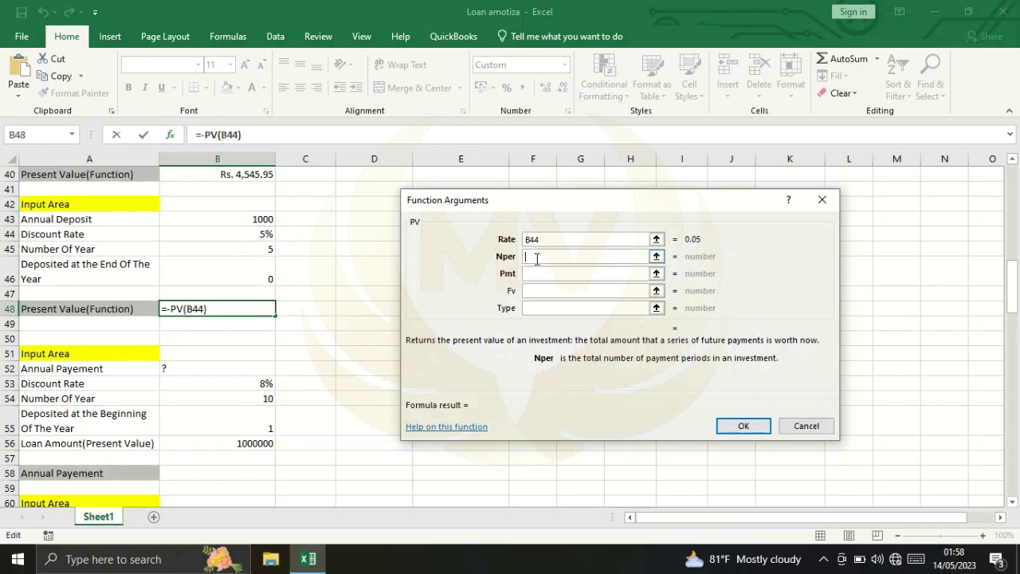
left_click(250, 249)
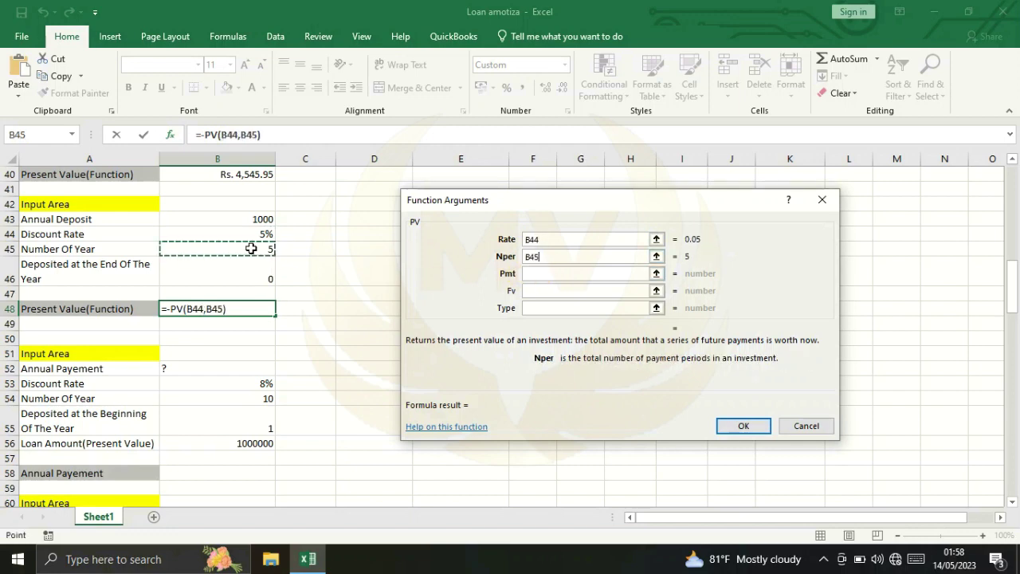
left_click(536, 273)
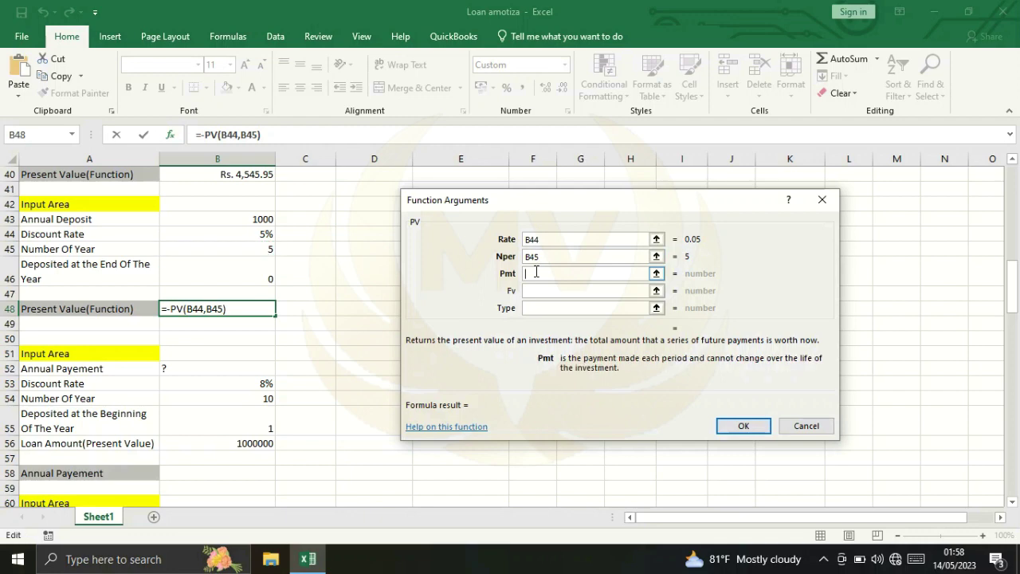
left_click(224, 221)
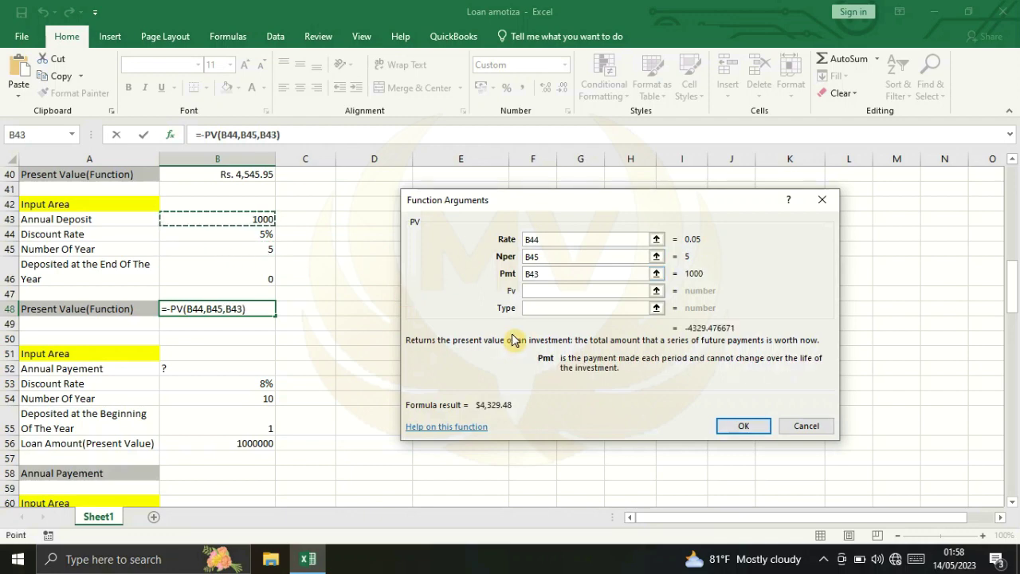
left_click(538, 309)
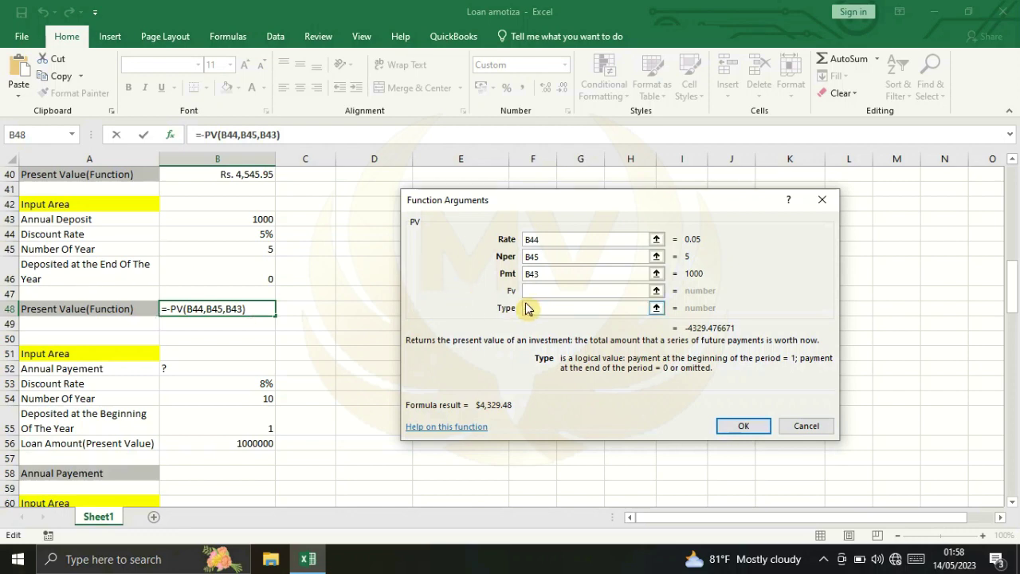
type("0")
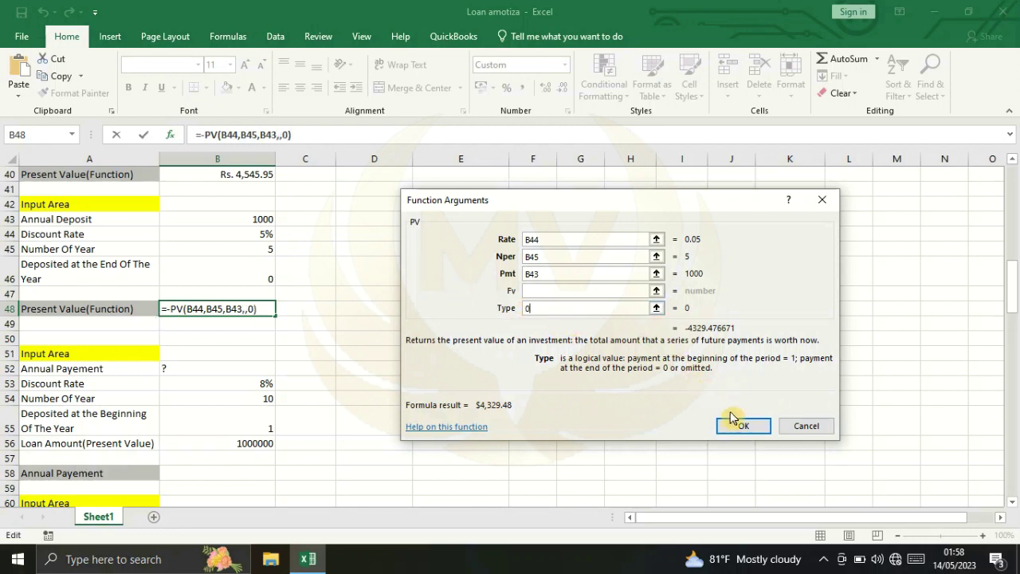
left_click(735, 427)
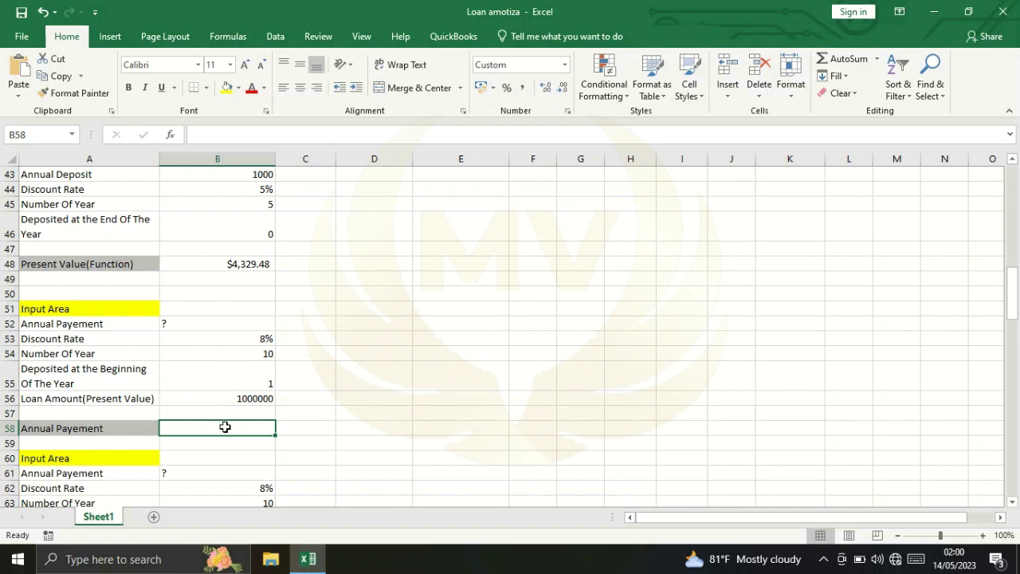
Step: Enter =PMT(B53,B54,B56,,1) in B58 with Type 1 for beginning-of-year payments
type("=p")
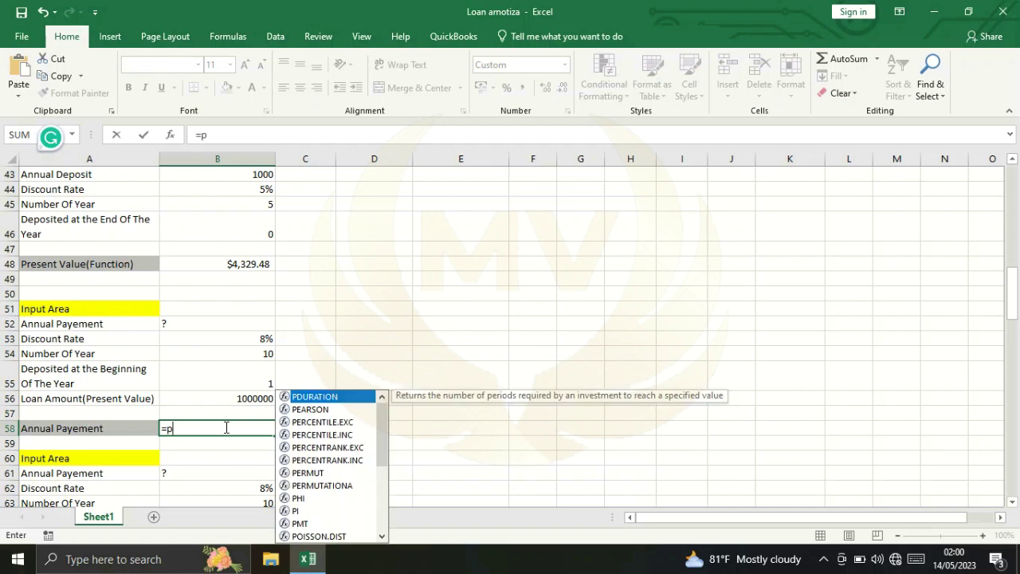
type("mt")
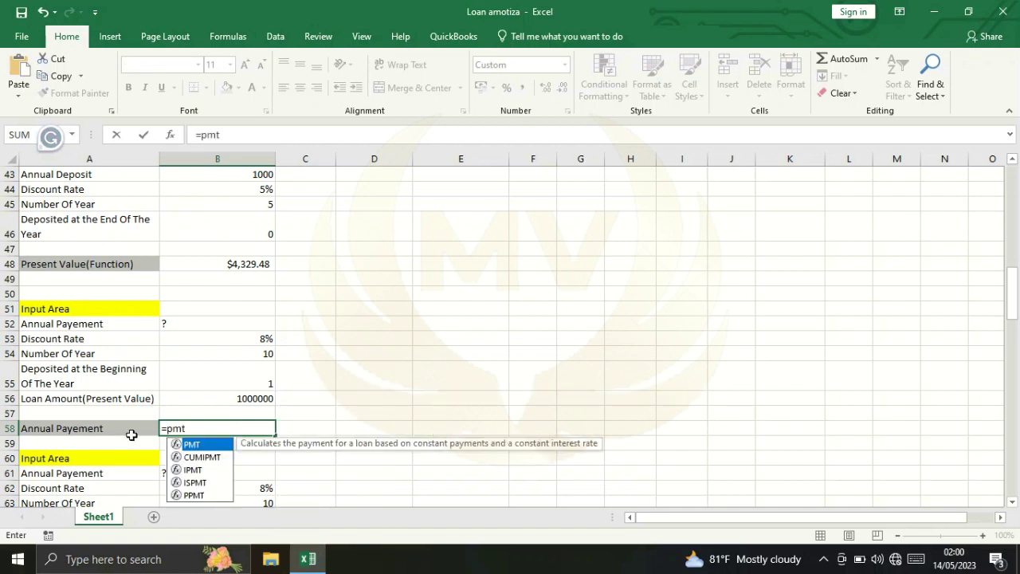
left_click(195, 447)
double_click(198, 447)
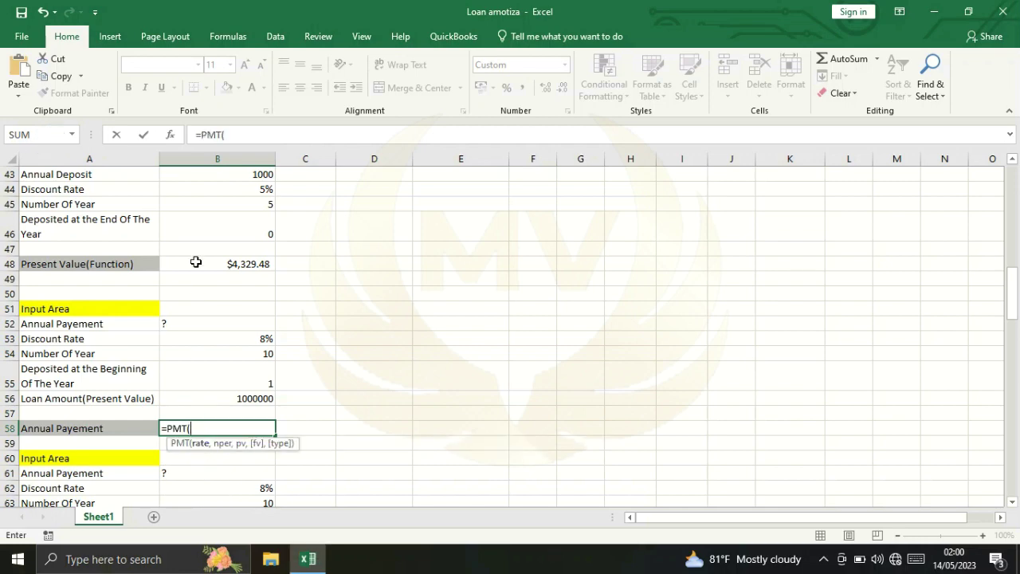
left_click(175, 136)
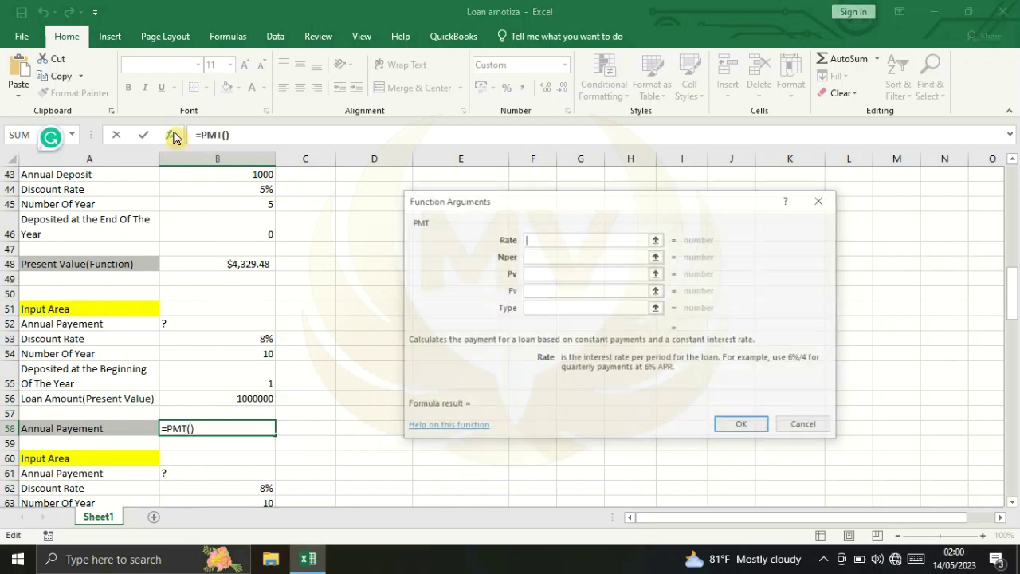
left_click(253, 338)
left_click(533, 256)
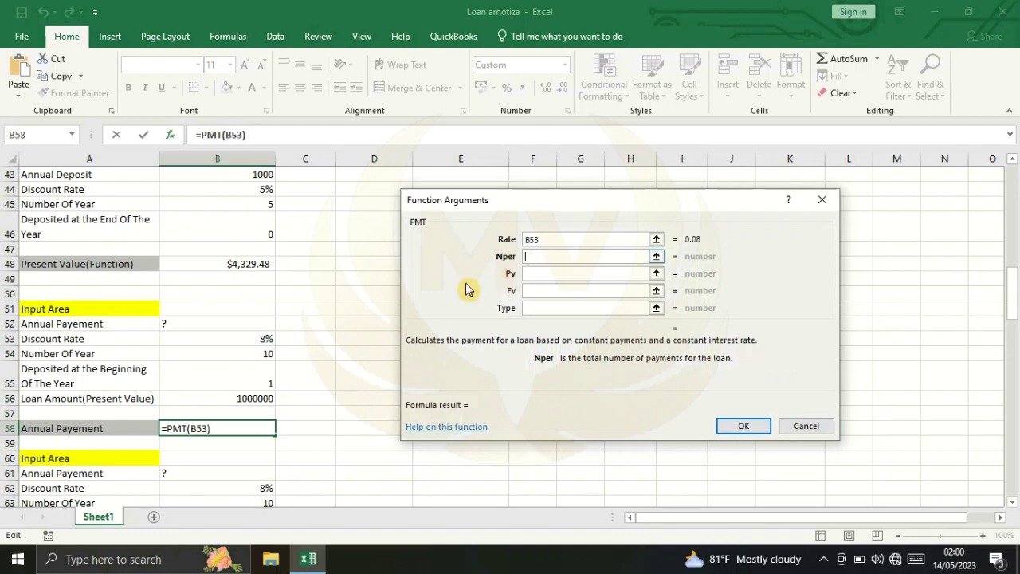
left_click(244, 354)
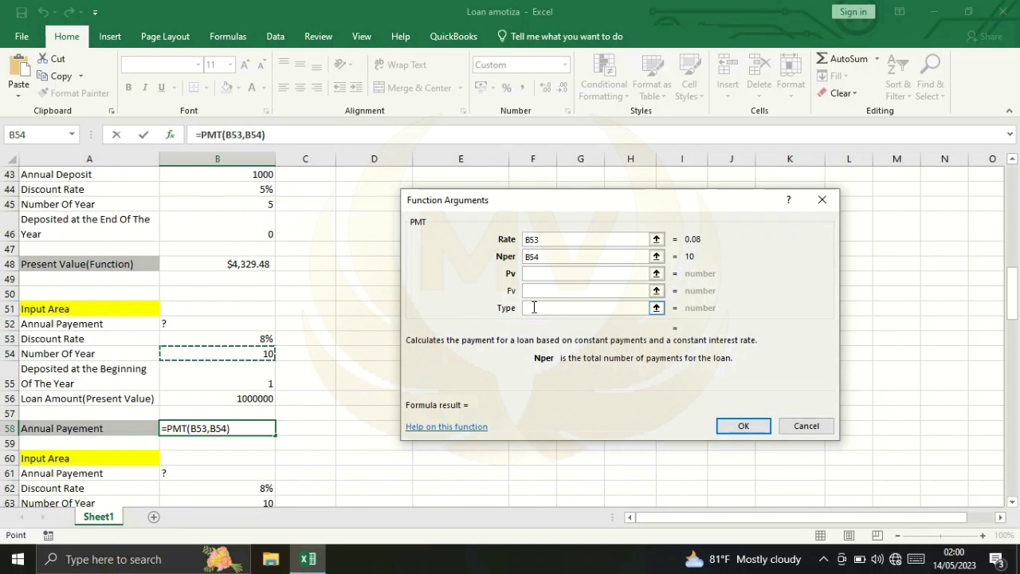
left_click(534, 273)
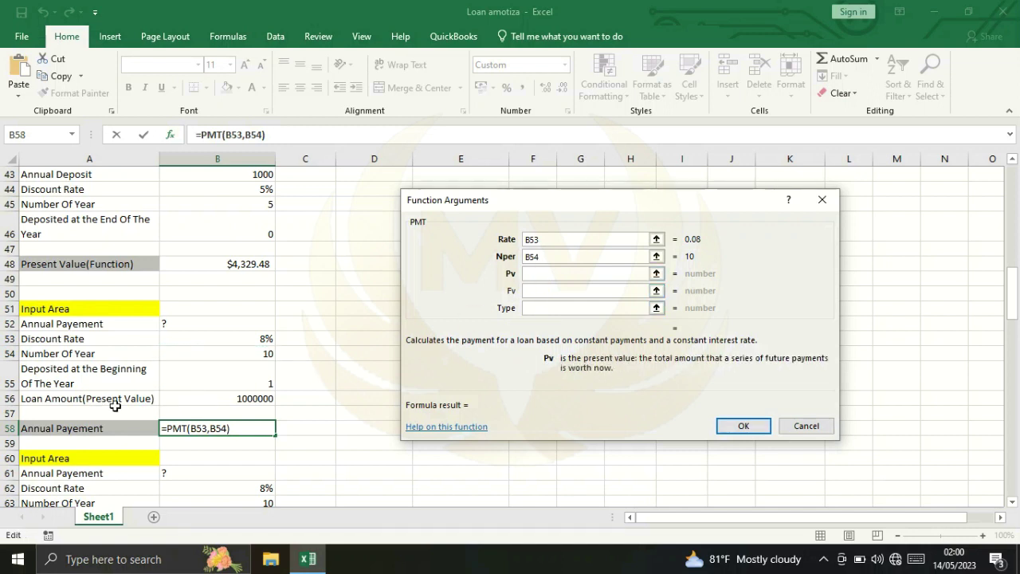
left_click(212, 404)
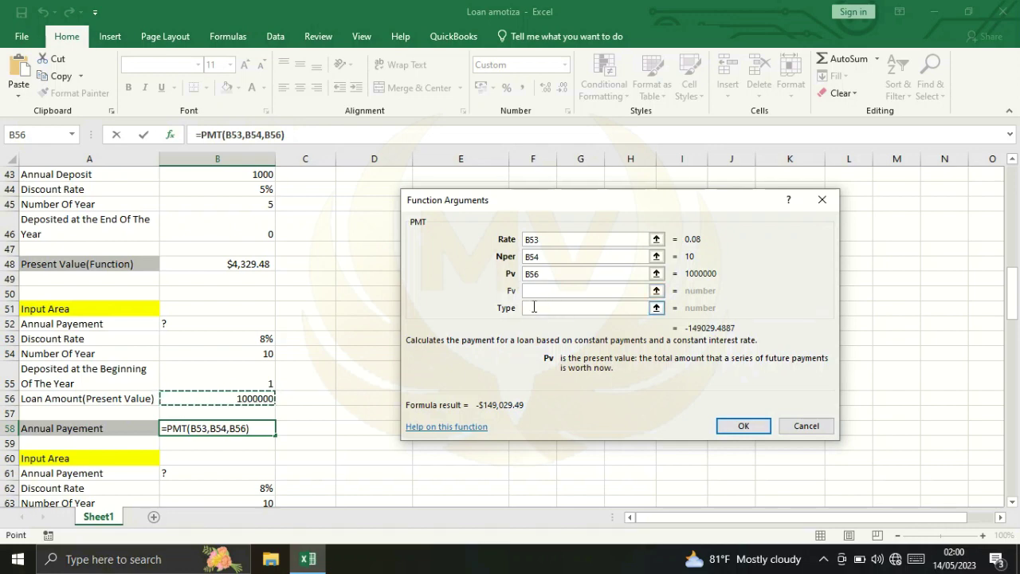
left_click(541, 312)
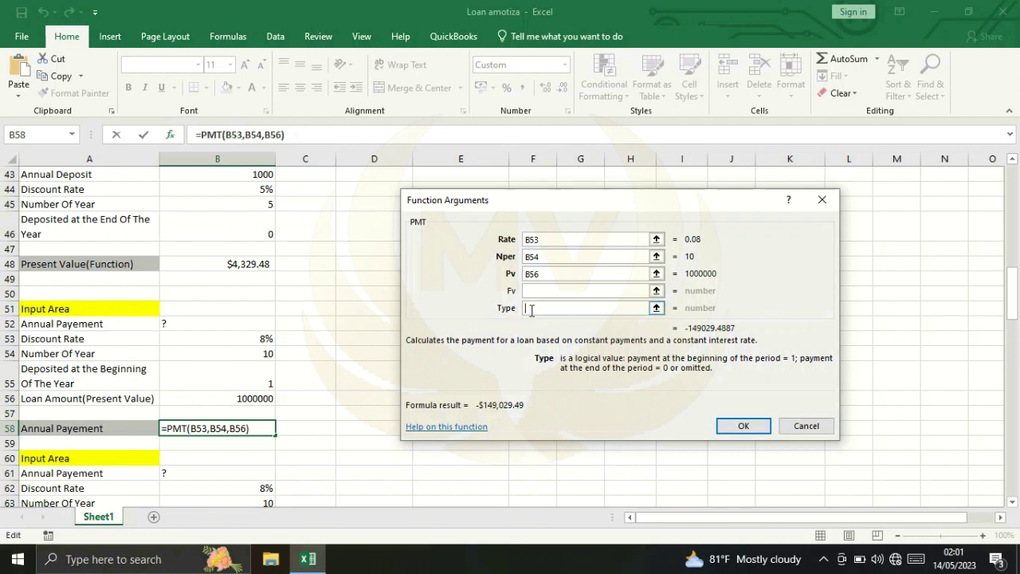
type(",,1")
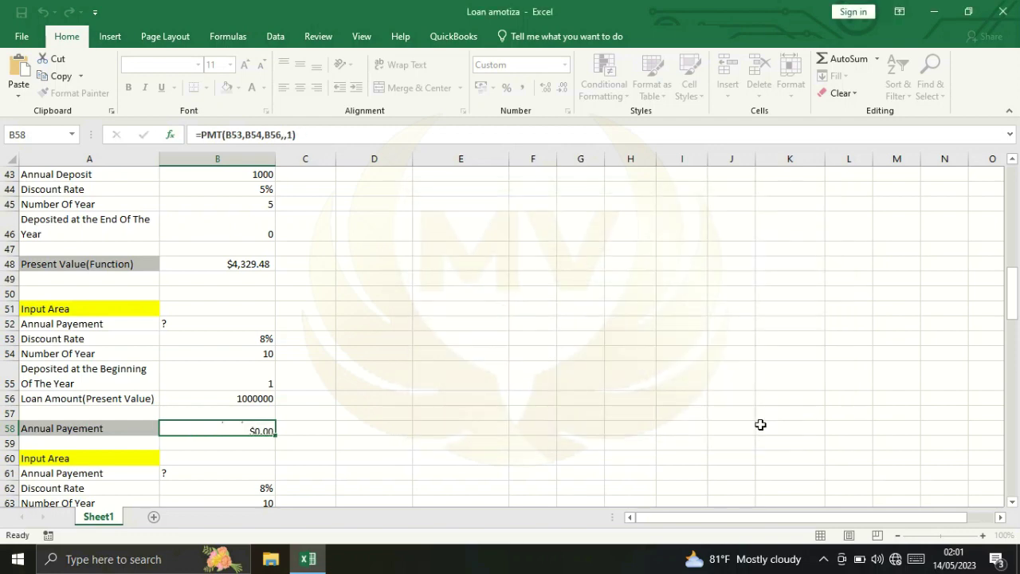
left_click(759, 426)
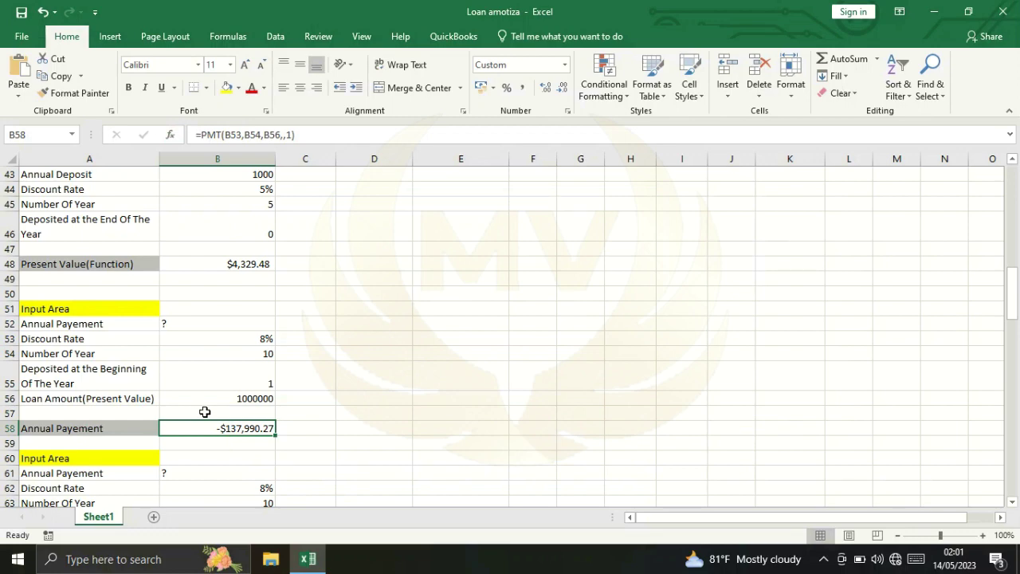
Step: Enter =PMT(B62,B63,B65,,0) in B67, giving -$149,029.49 per year
scroll(205, 412, "down", 1)
scroll(239, 382, "down", 1)
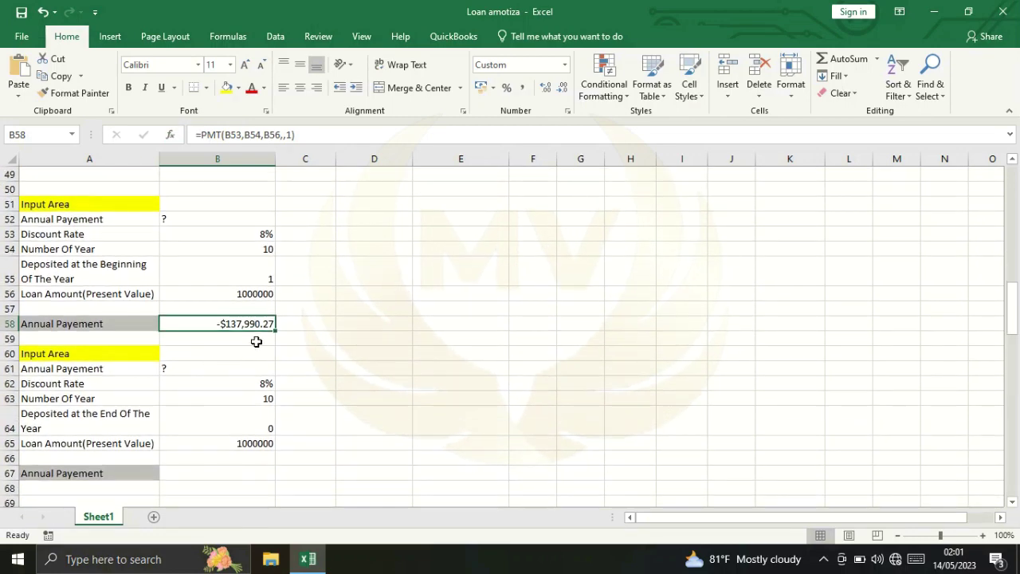
scroll(257, 341, "down", 1)
scroll(264, 342, "down", 1)
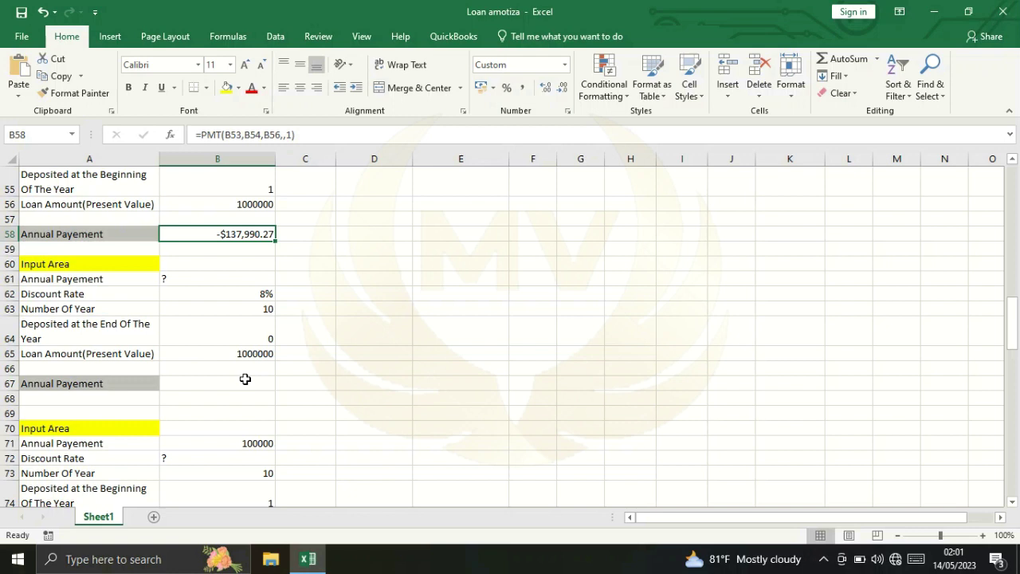
left_click(227, 385)
type("=")
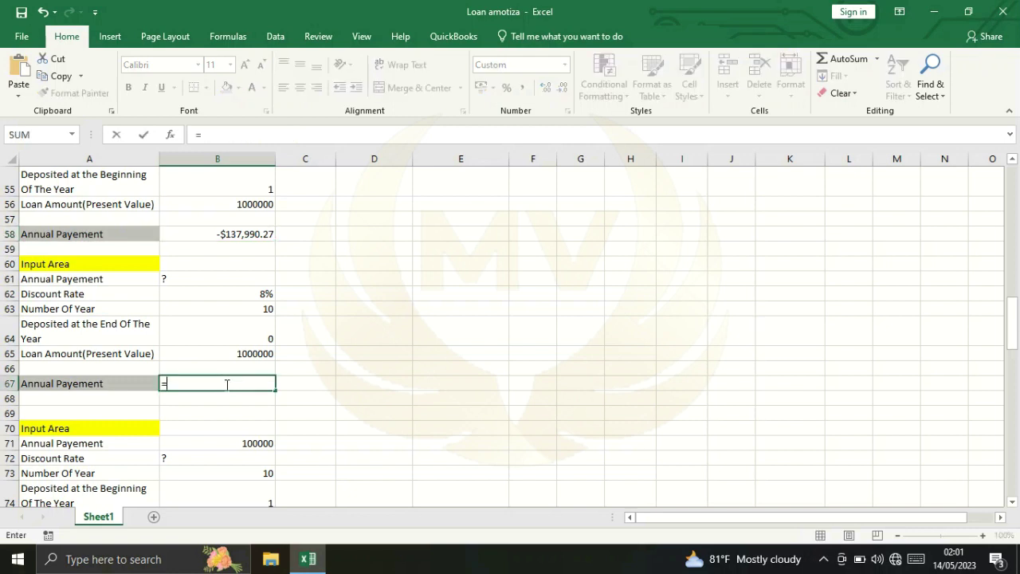
type("p")
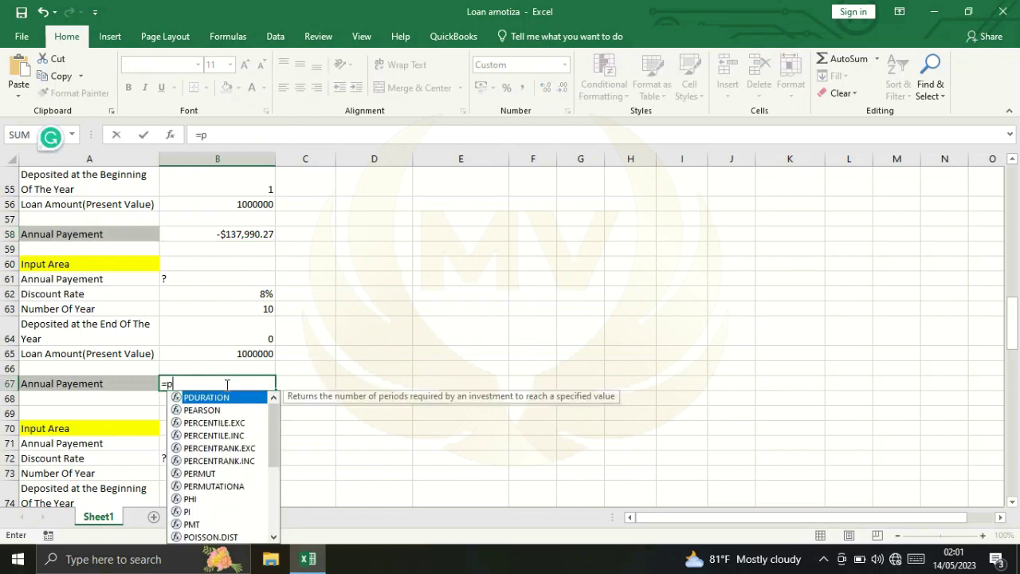
type("mt")
double_click(205, 400)
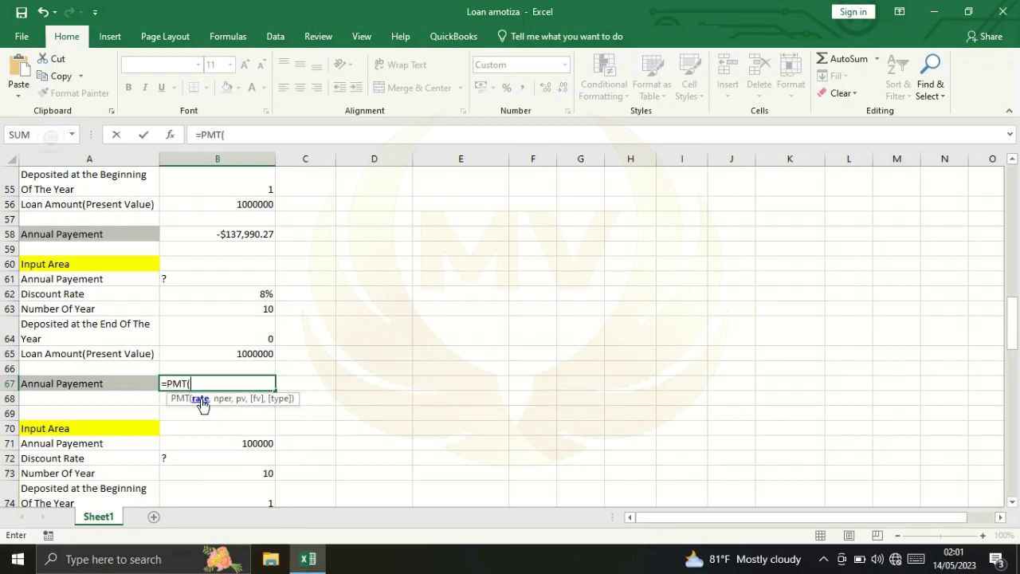
left_click(170, 136)
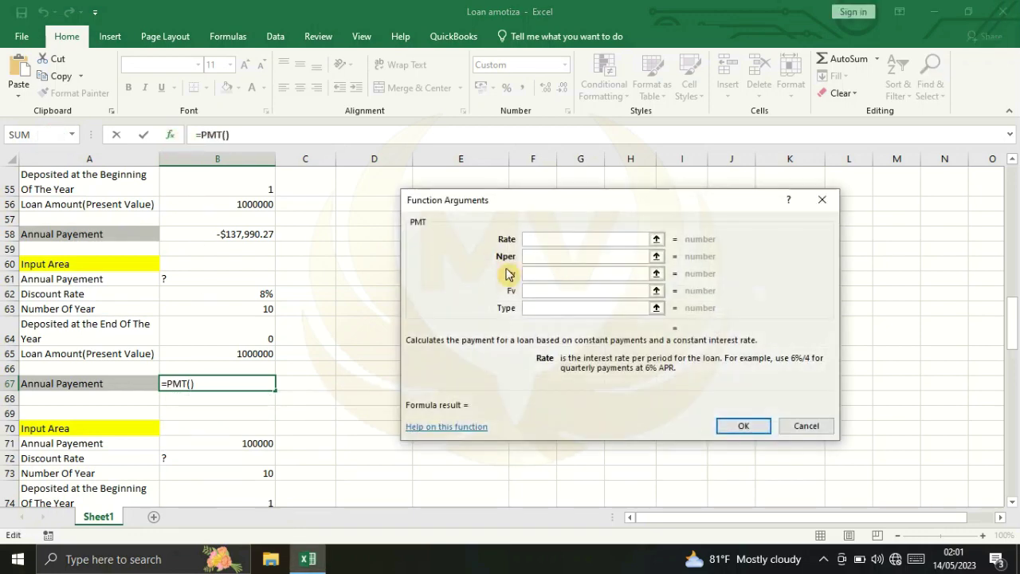
left_click(241, 296)
left_click(558, 257)
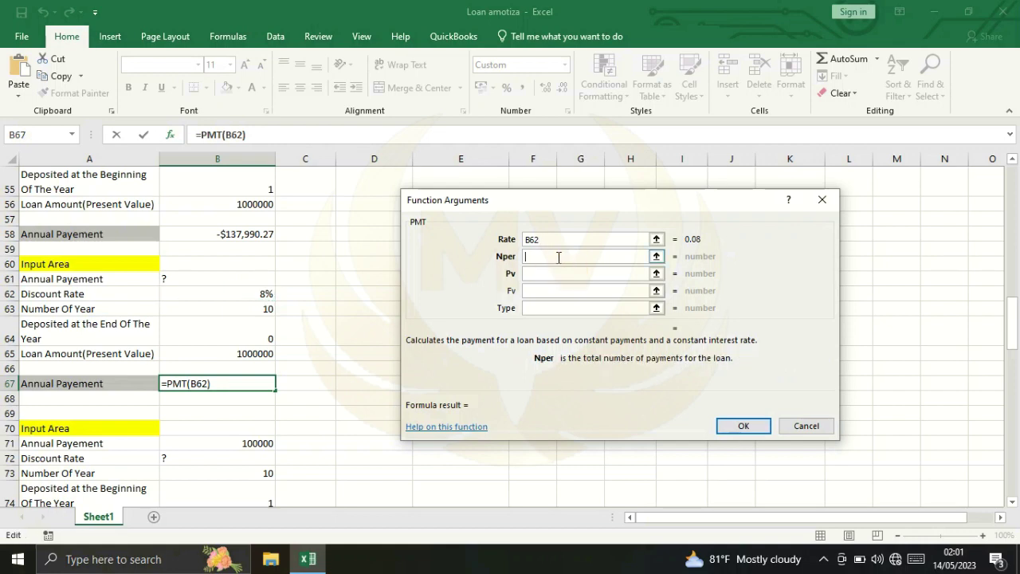
left_click(250, 308)
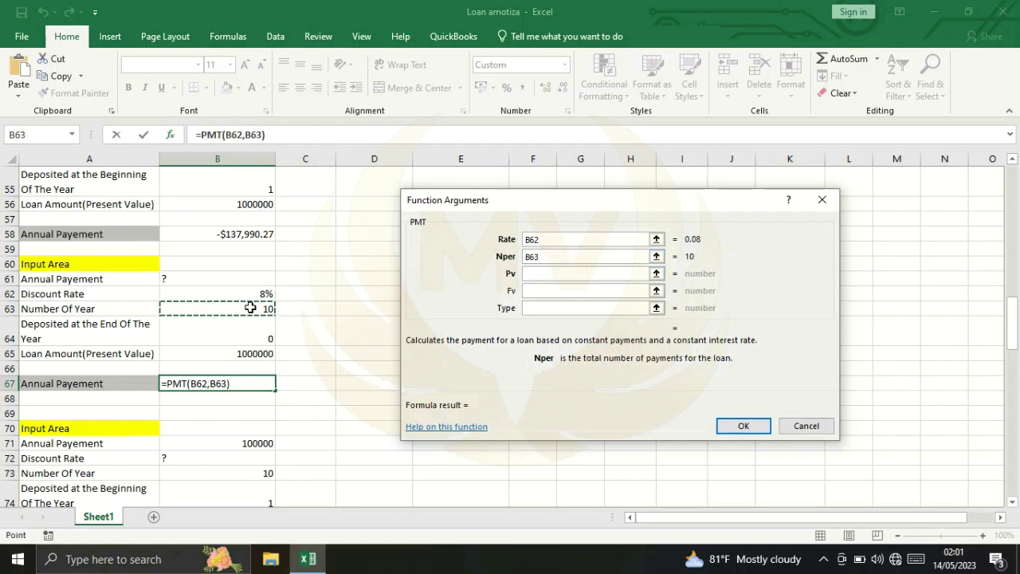
left_click(535, 273)
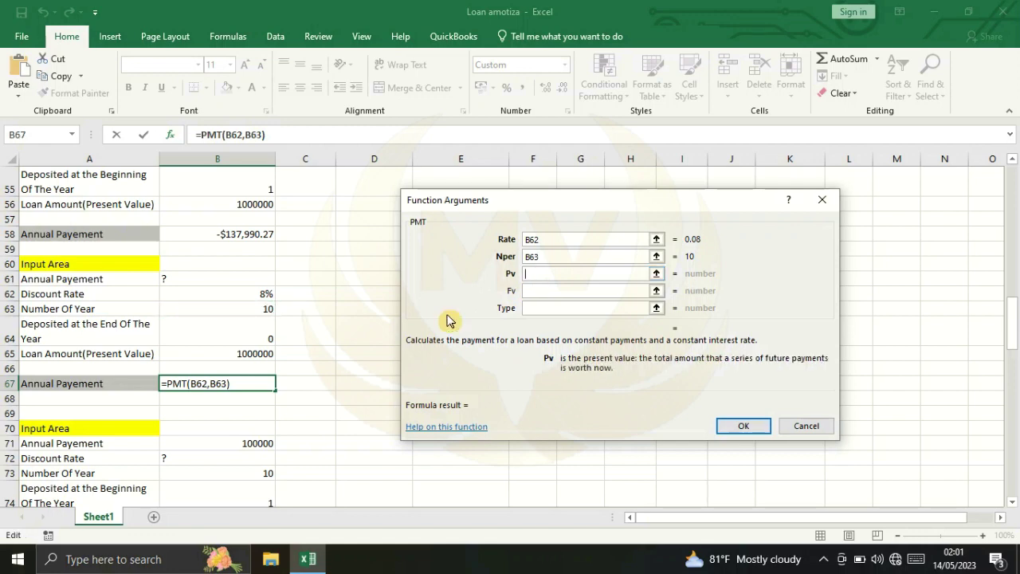
left_click(237, 352)
left_click(535, 308)
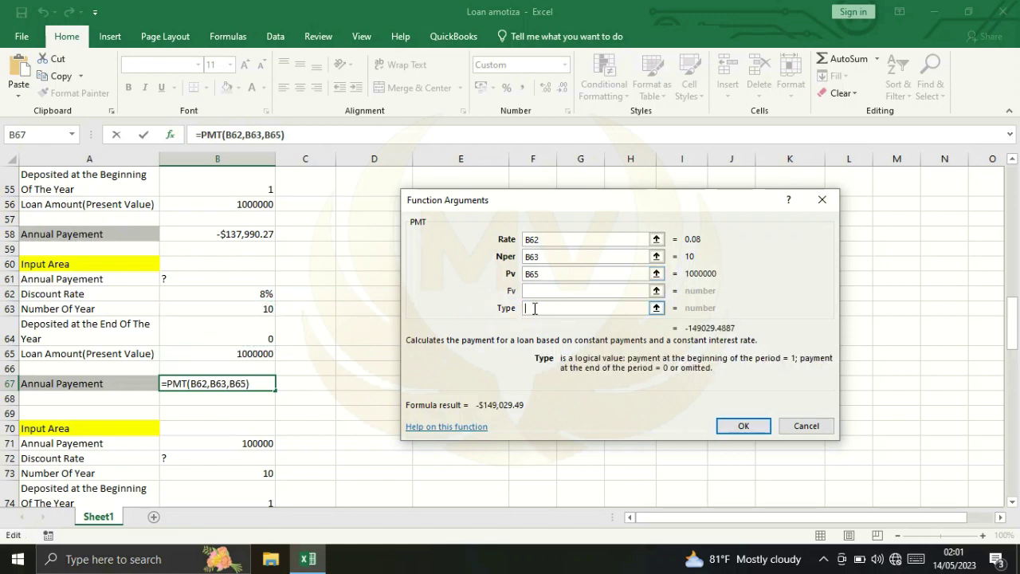
type("0")
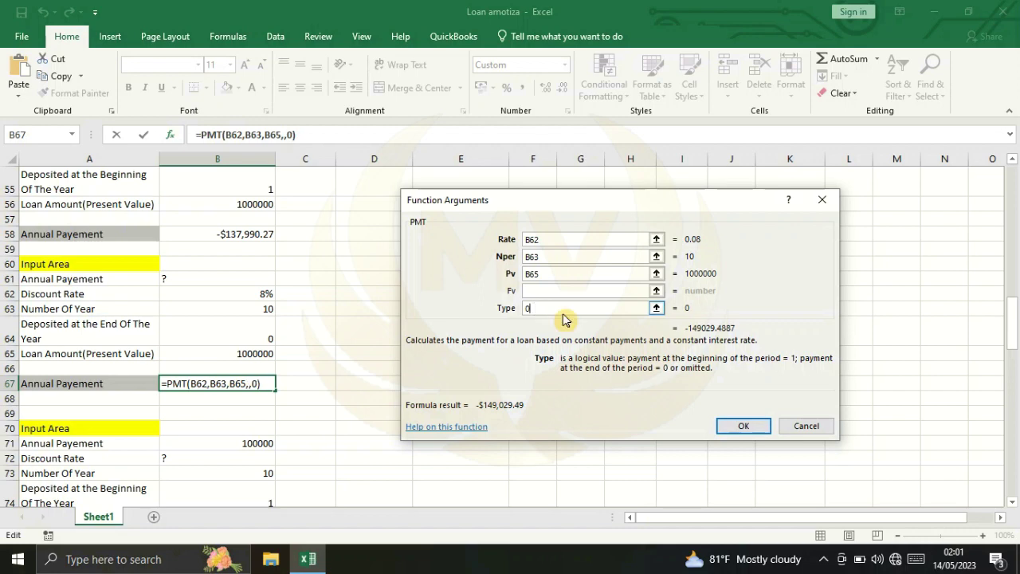
left_click(725, 424)
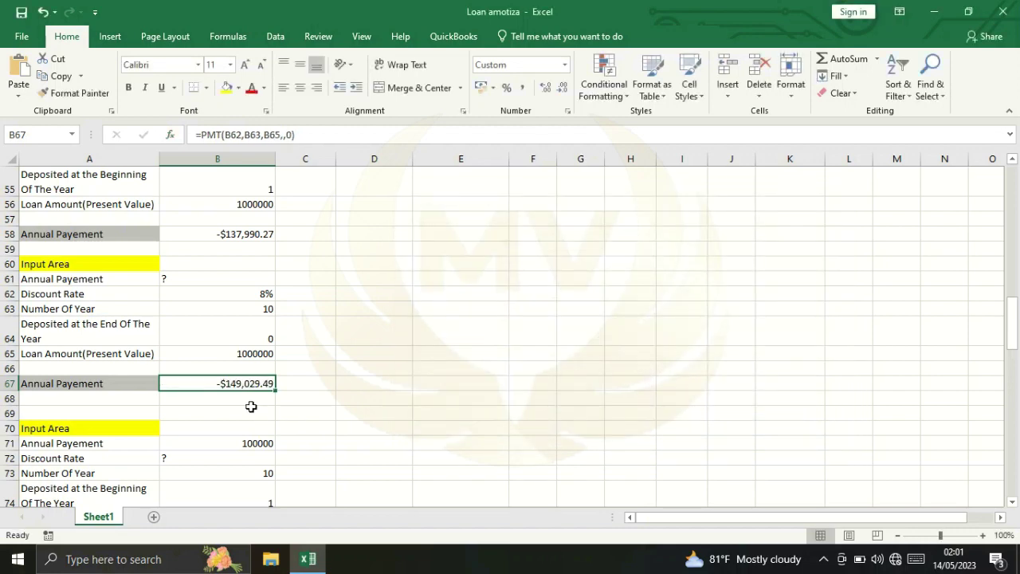
Step: Start a RATE formula in B77 and open its argument form
scroll(253, 381, "down", 2)
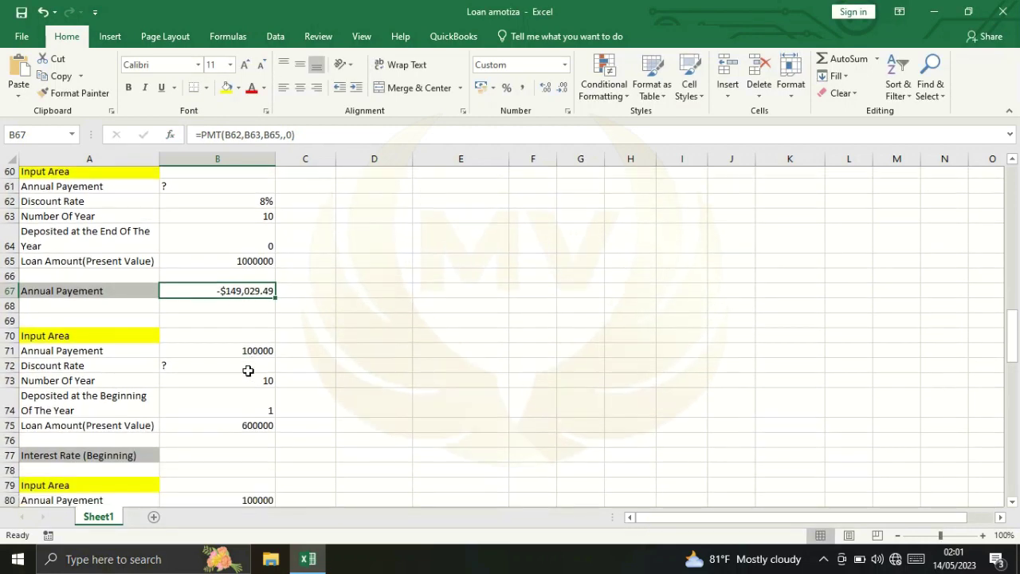
scroll(209, 360, "down", 1)
scroll(209, 359, "down", 1)
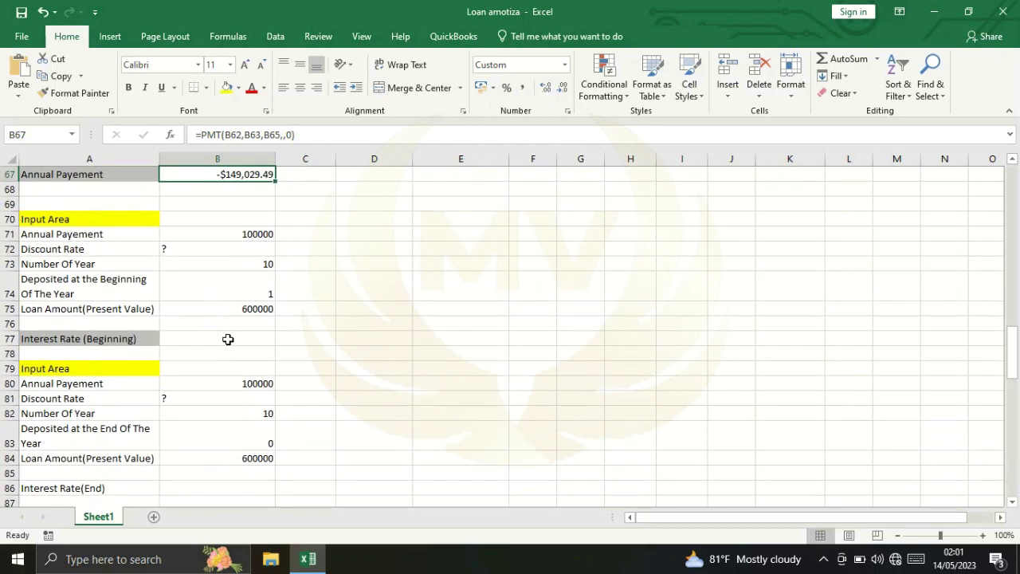
left_click(222, 340)
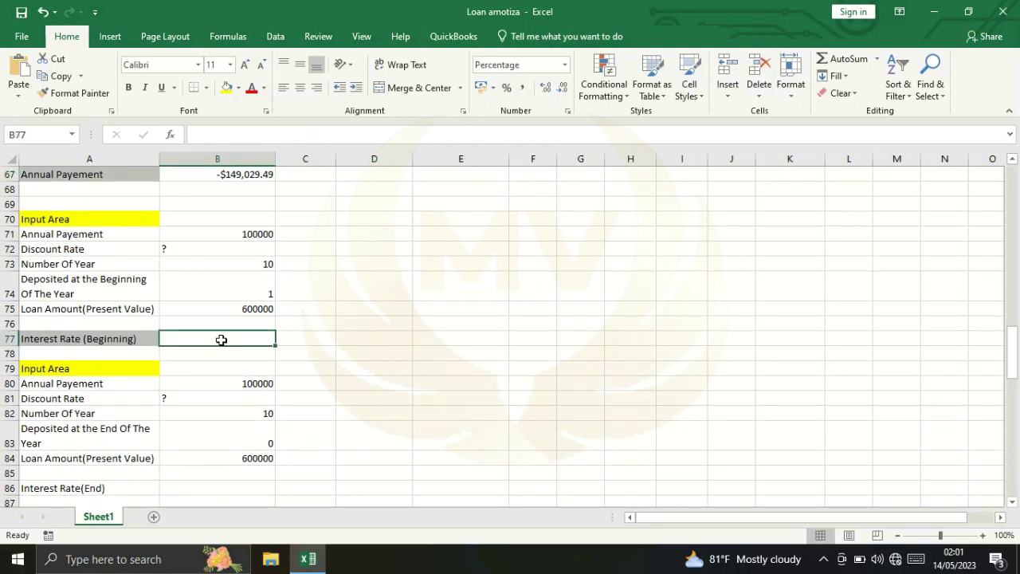
type("=")
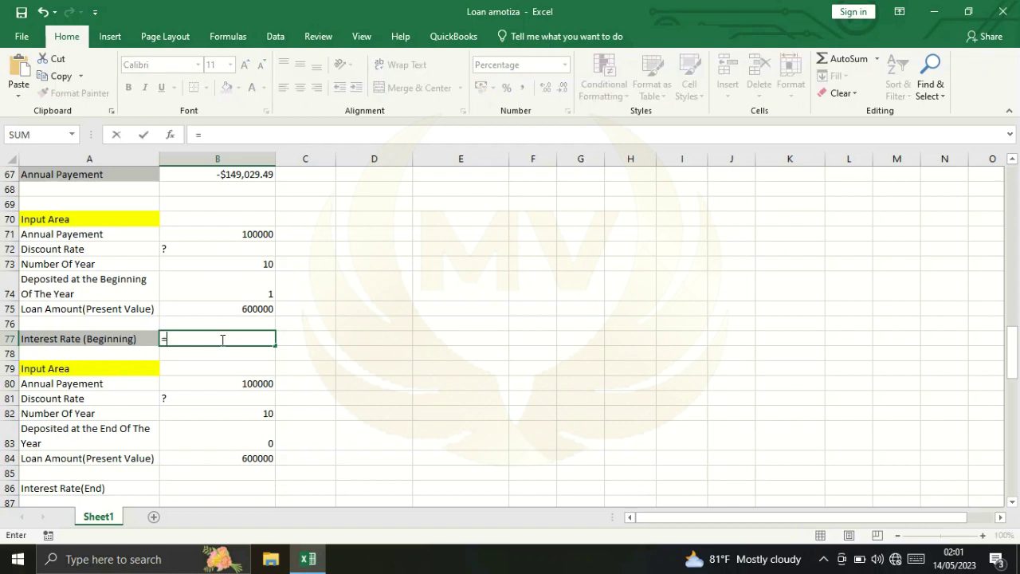
type("ra")
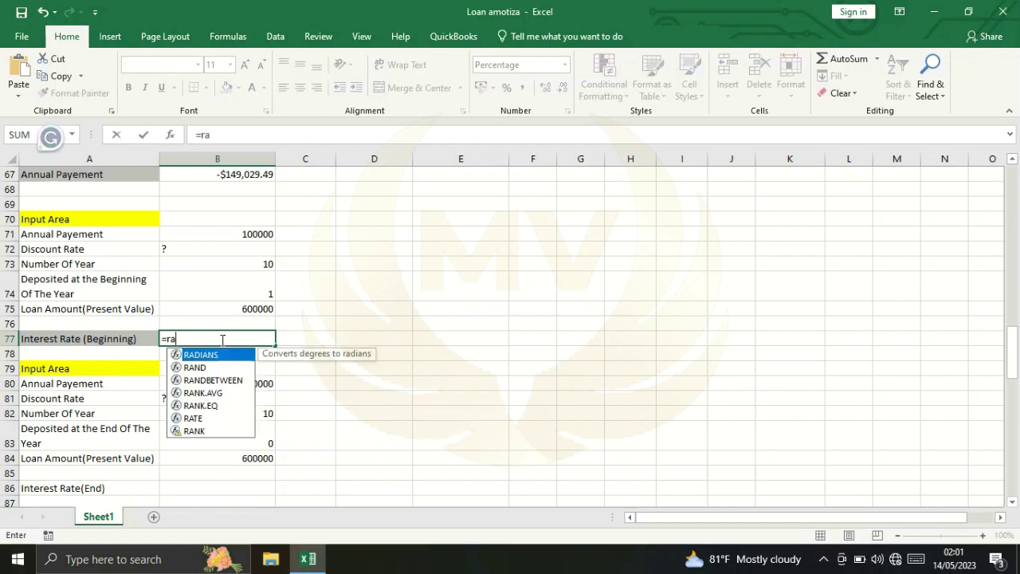
type("t")
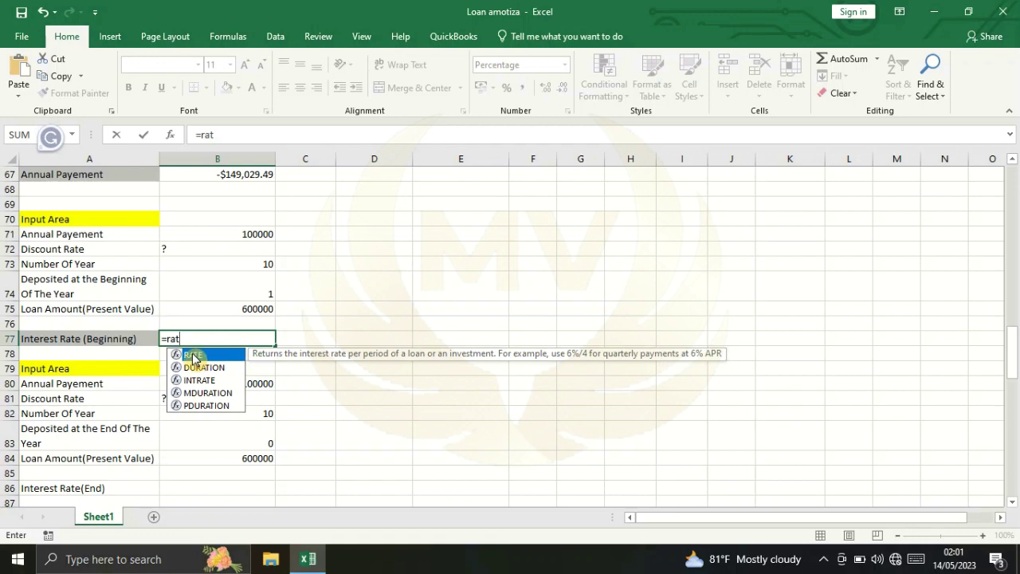
double_click(194, 356)
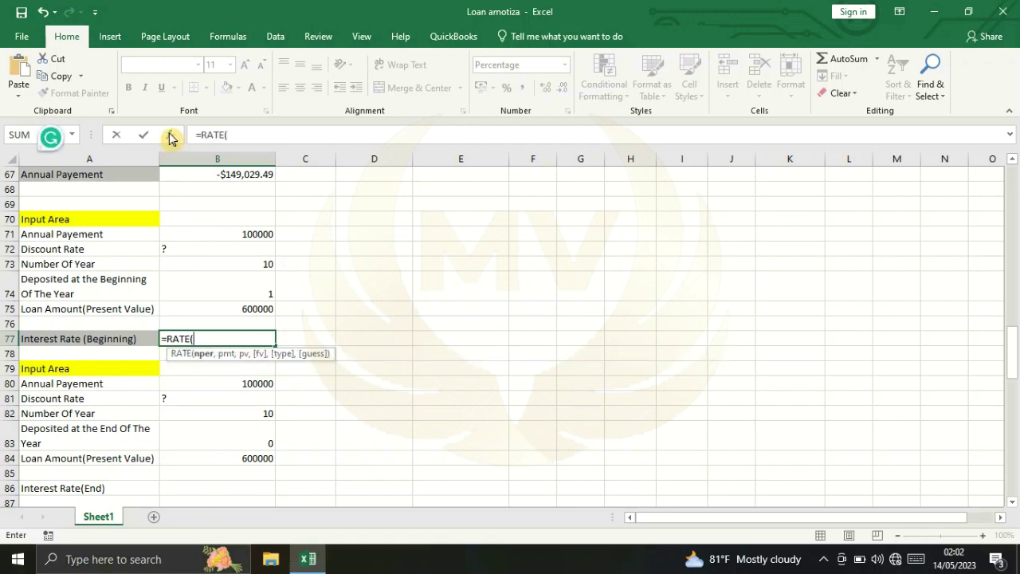
left_click(170, 137)
mouse_move(496, 202)
left_mouse_down()
mouse_move(515, 198)
mouse_move(489, 213)
left_mouse_up()
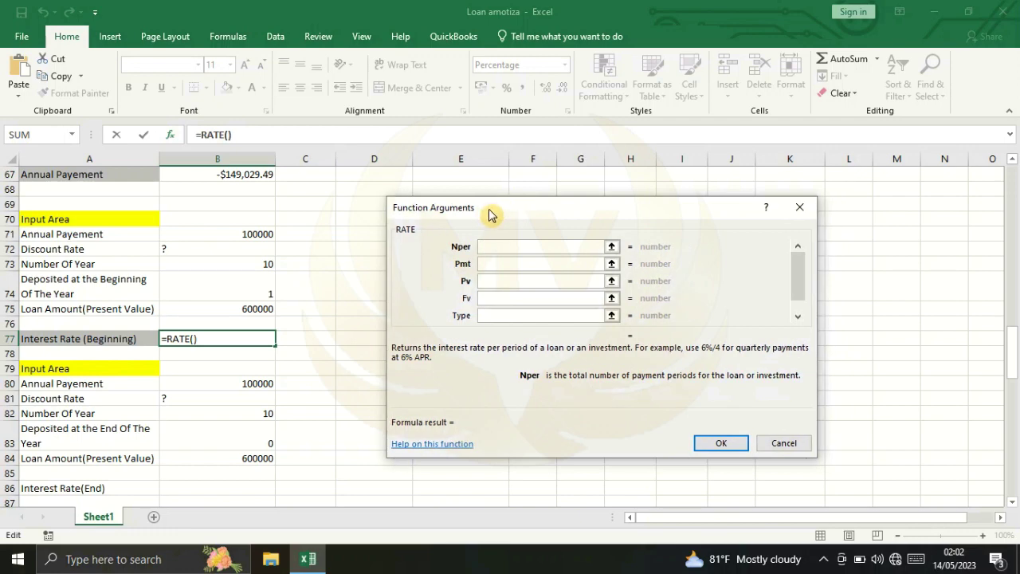
Step: Set RATE's Nper to B73, Pmt to B71 and Pv to B75
left_click(500, 249)
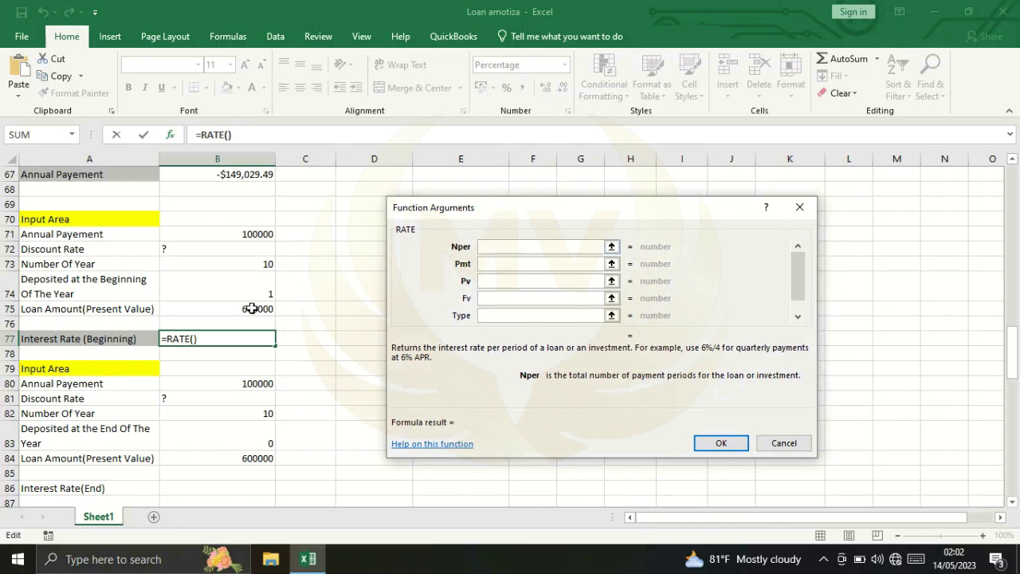
left_click(244, 262)
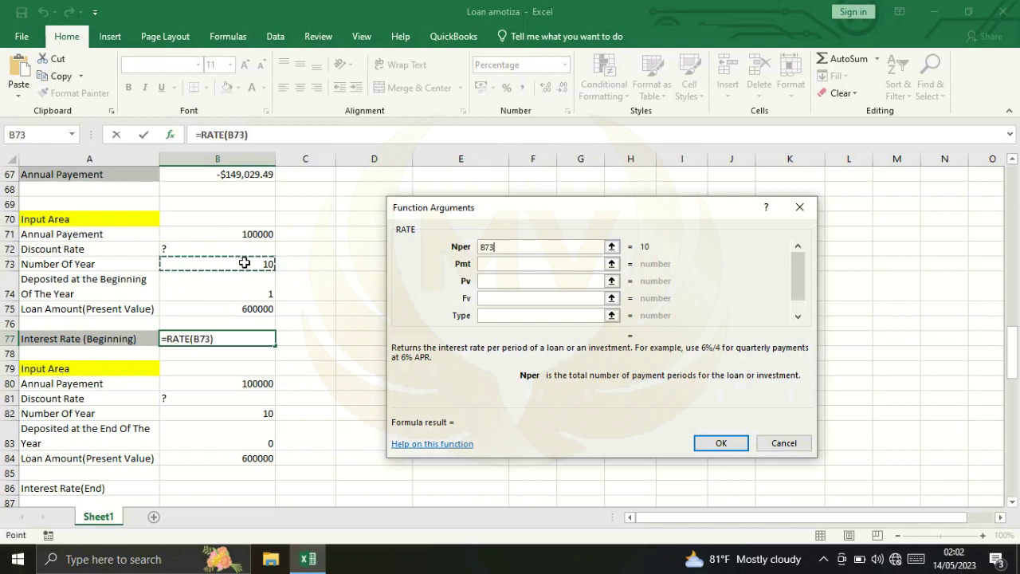
left_click(484, 263)
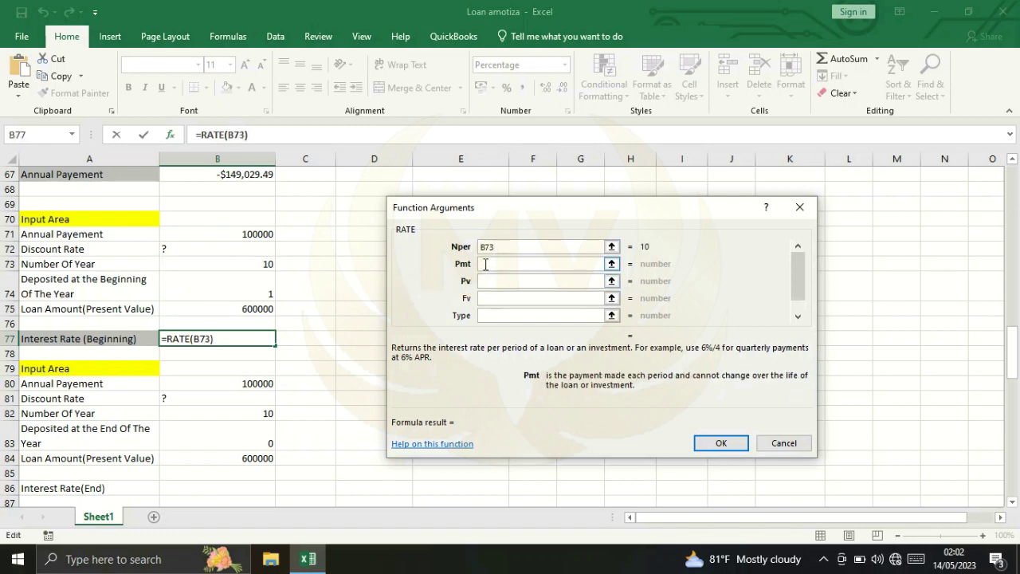
left_click(233, 234)
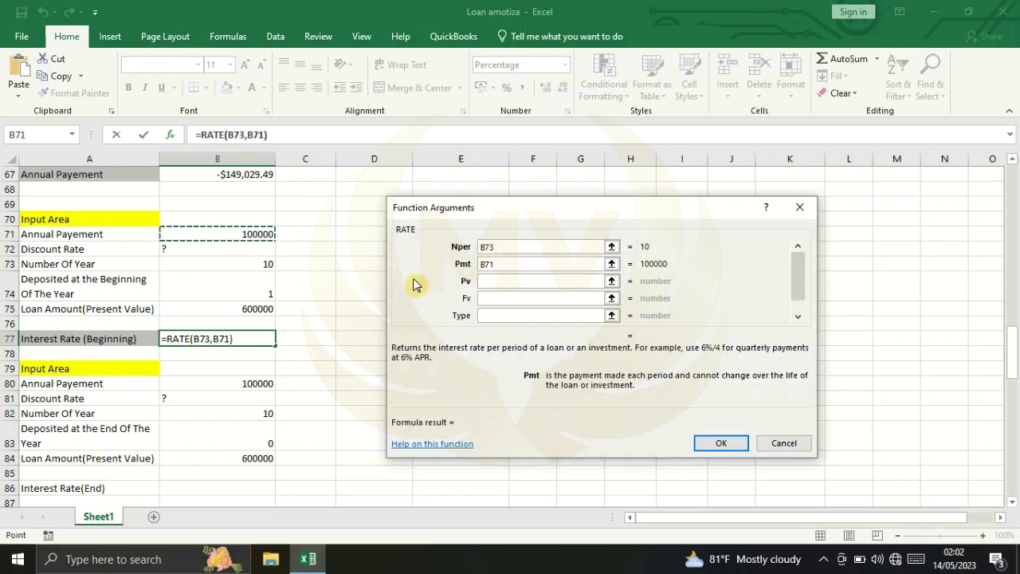
left_click(484, 281)
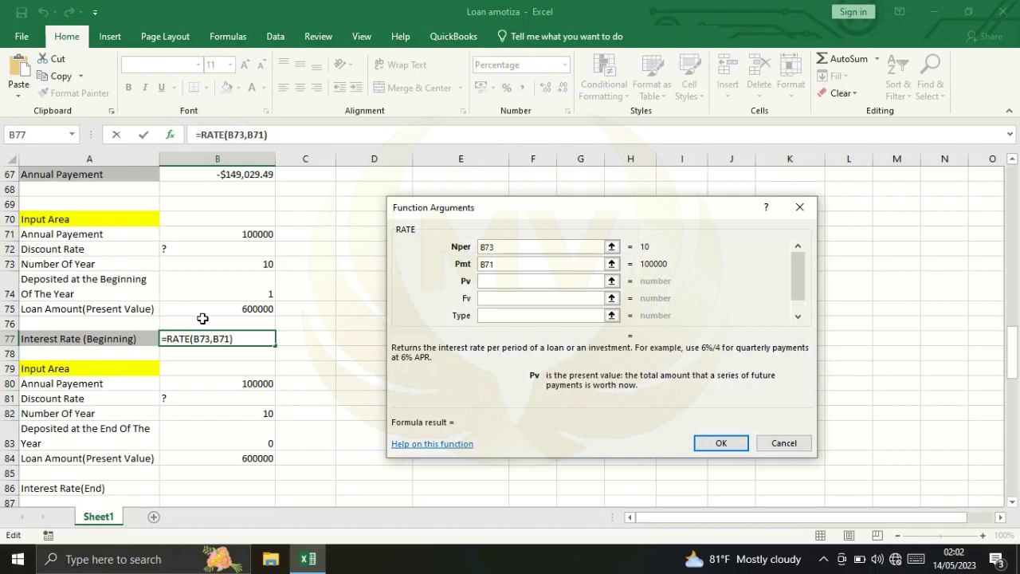
left_click(221, 312)
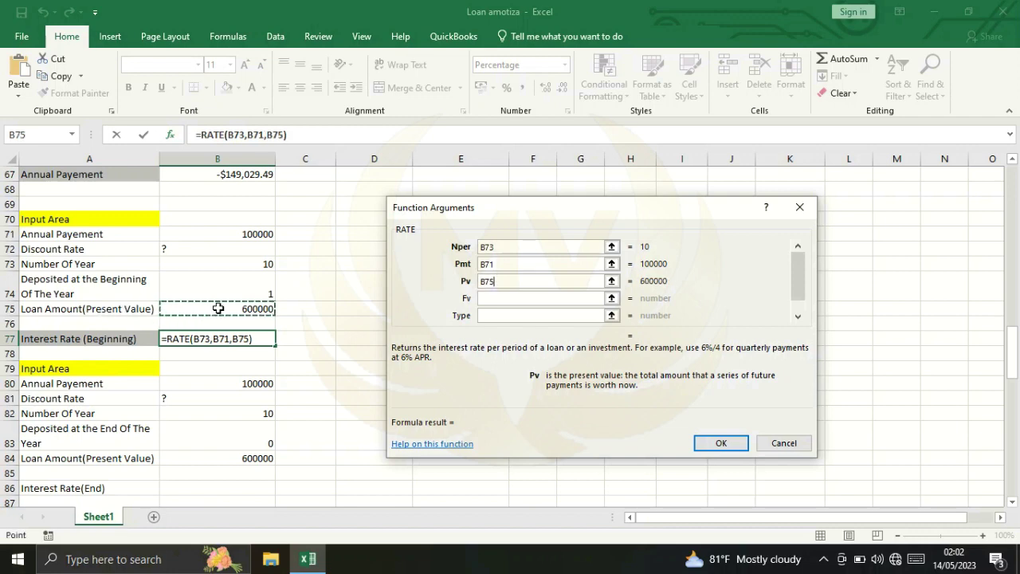
Step: Negate the present value to -B75, set Type to 1 and confirm, giving 14%
left_click(483, 282)
type("-")
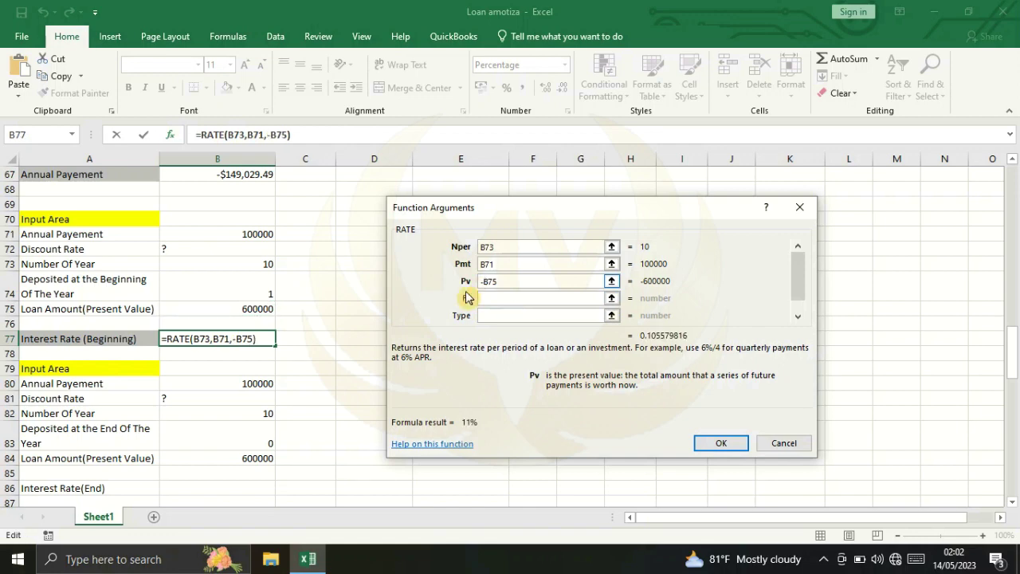
left_click(487, 296)
left_click(487, 288)
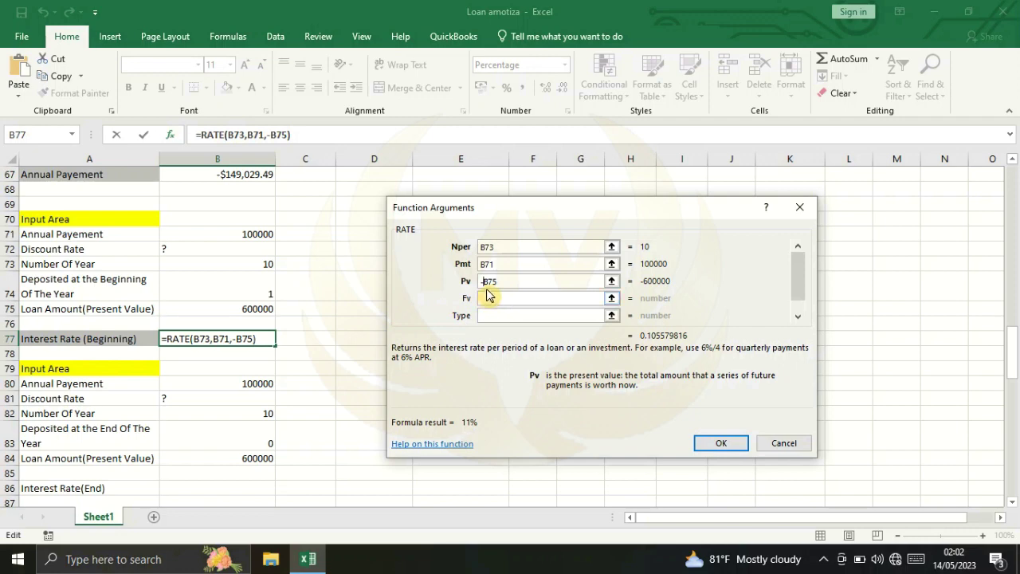
left_click(490, 314)
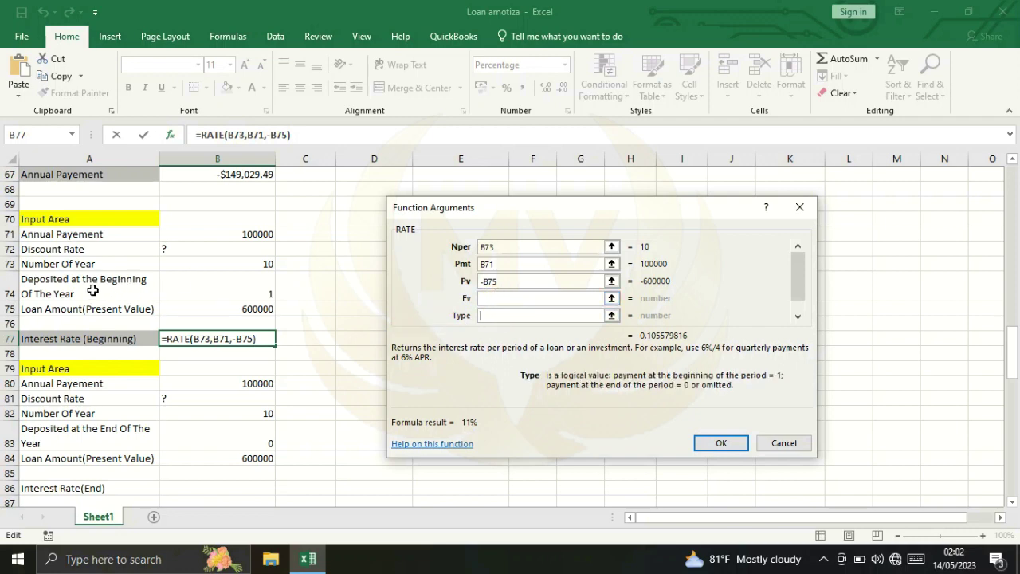
left_click(486, 315)
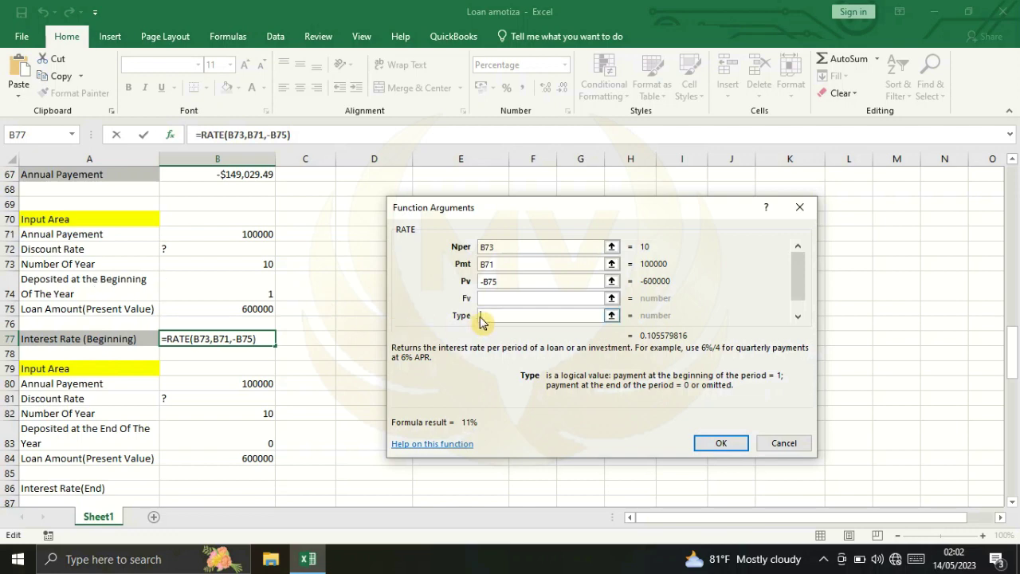
type("1")
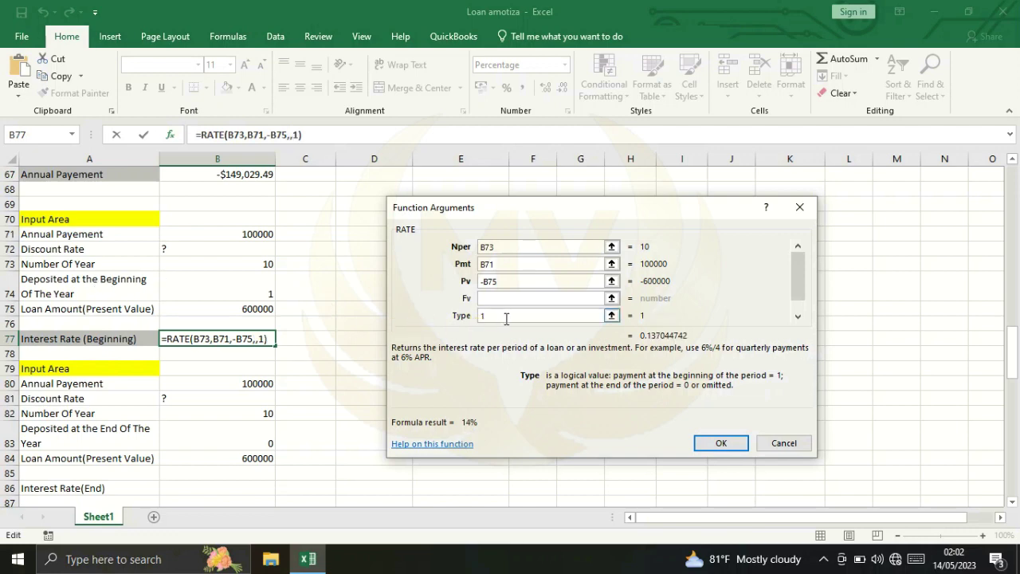
left_click(702, 443)
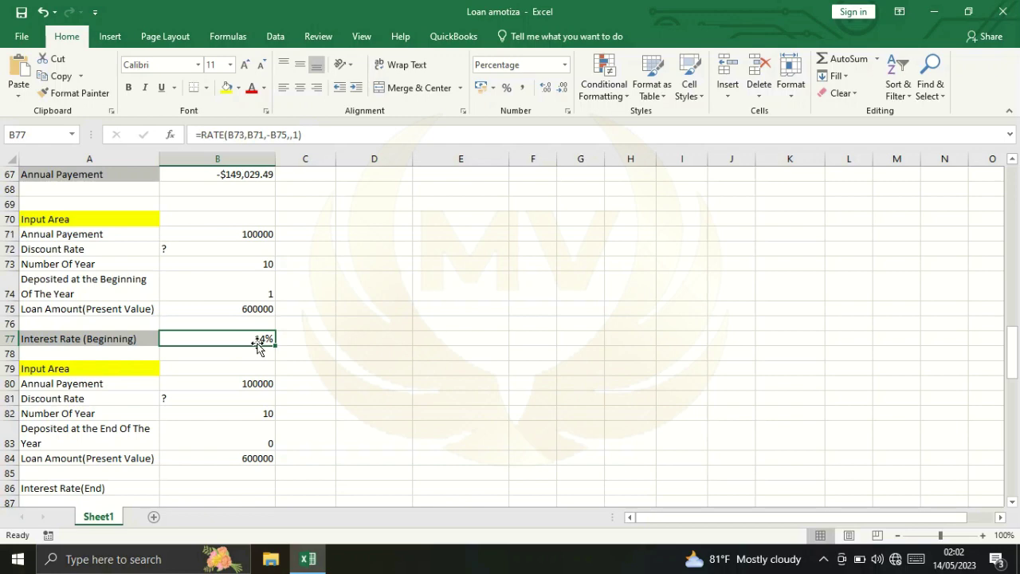
Step: Start a RATE formula in B86 and open its argument form
scroll(250, 346, "down", 1)
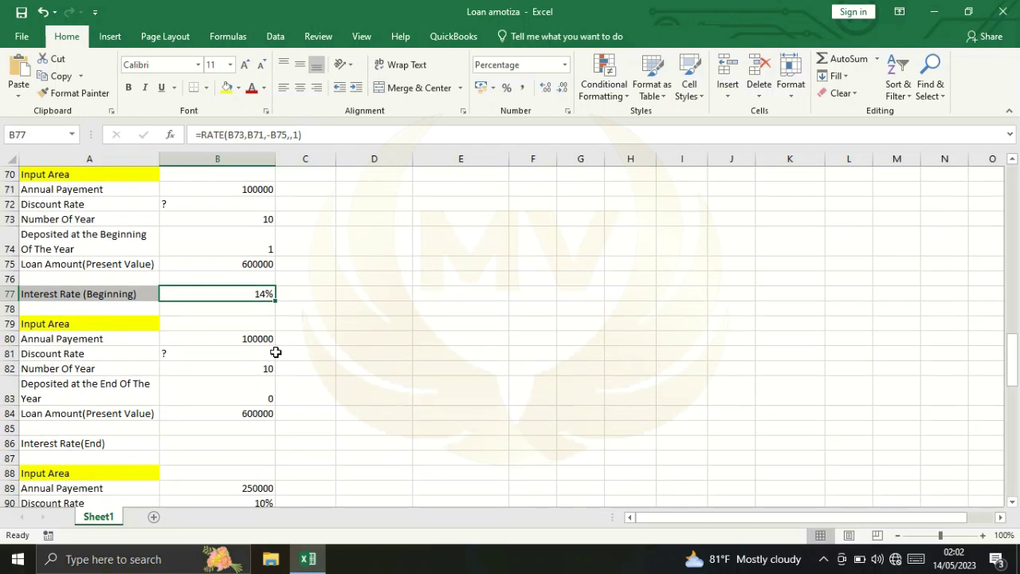
scroll(209, 364, "down", 1)
scroll(229, 395, "down", 1)
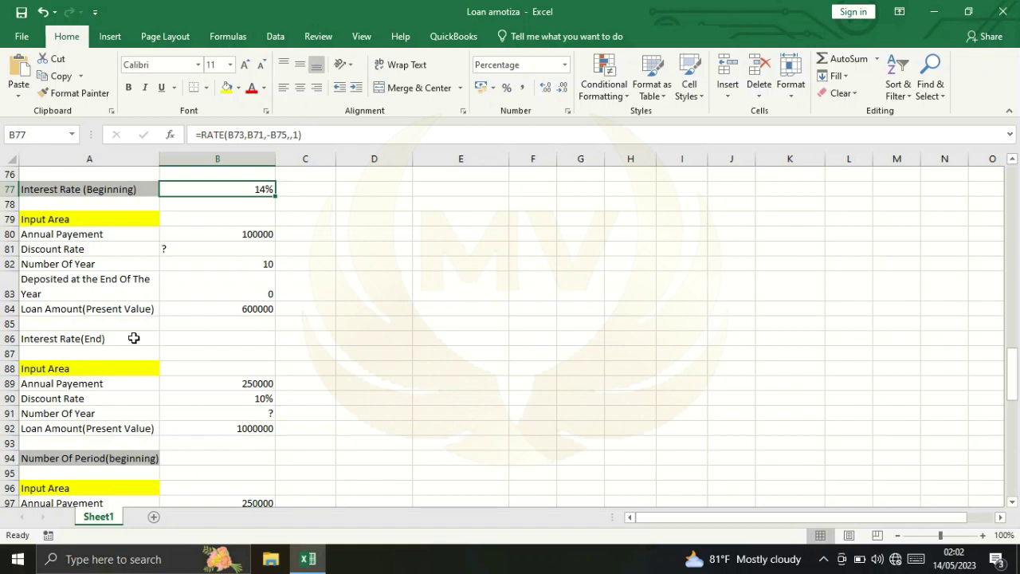
left_click(183, 342)
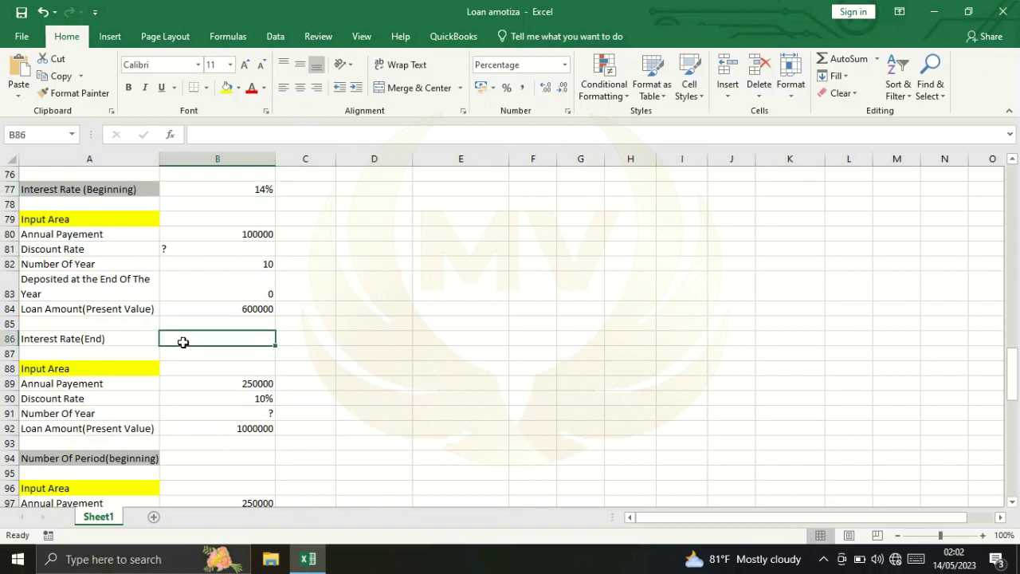
type("=ra")
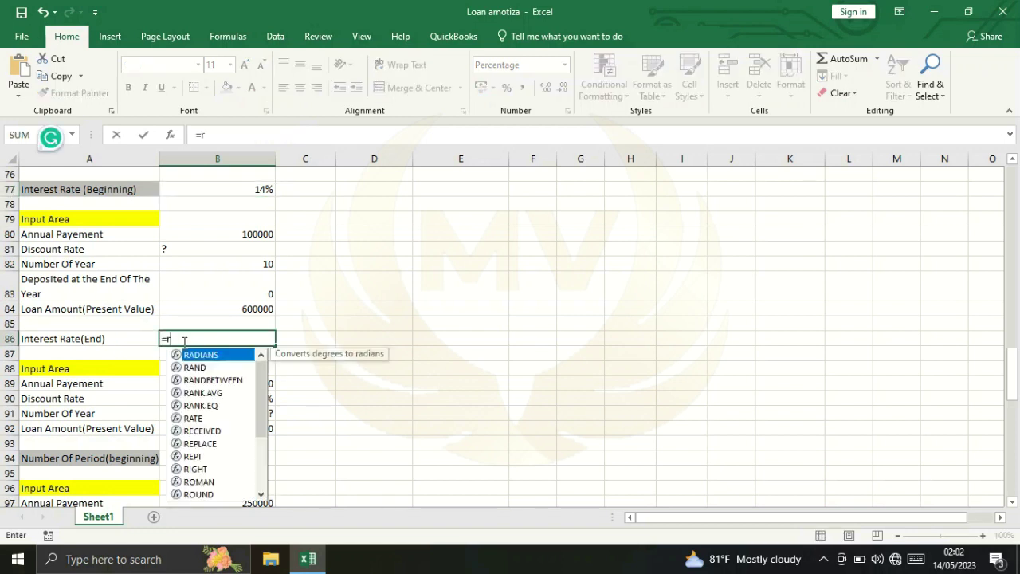
type("t")
double_click(185, 354)
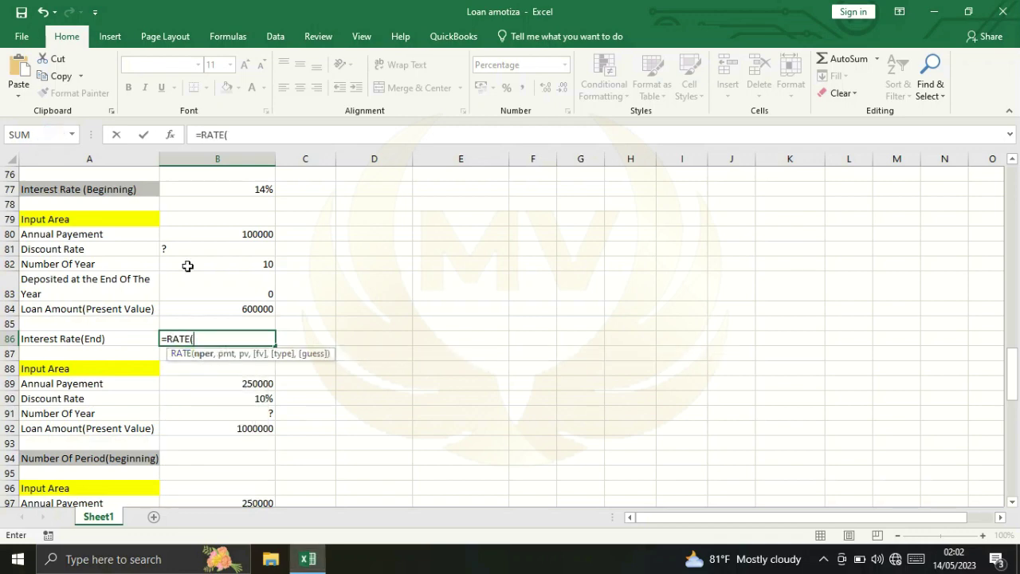
left_click(174, 135)
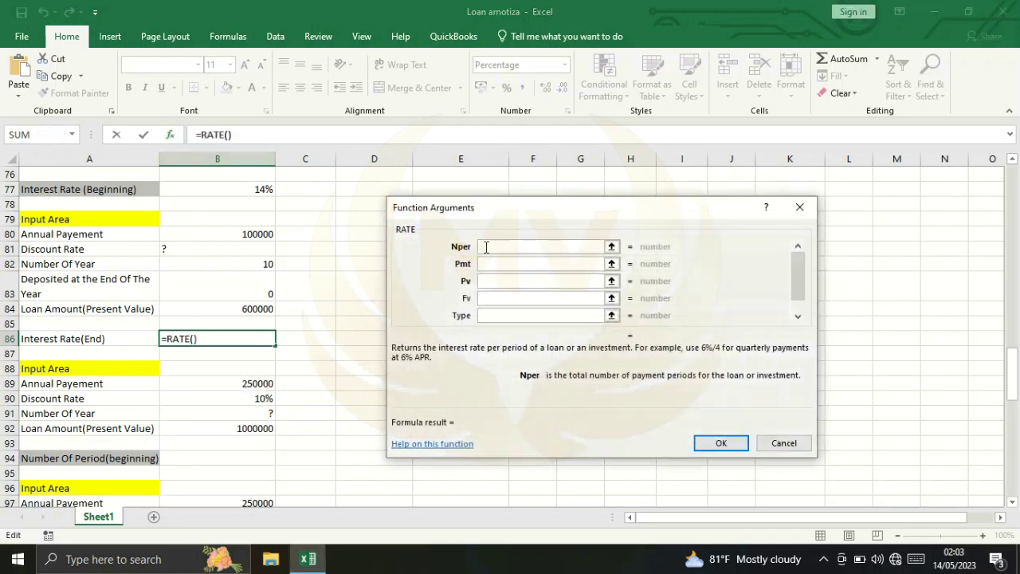
left_click_drag(510, 209, 510, 219)
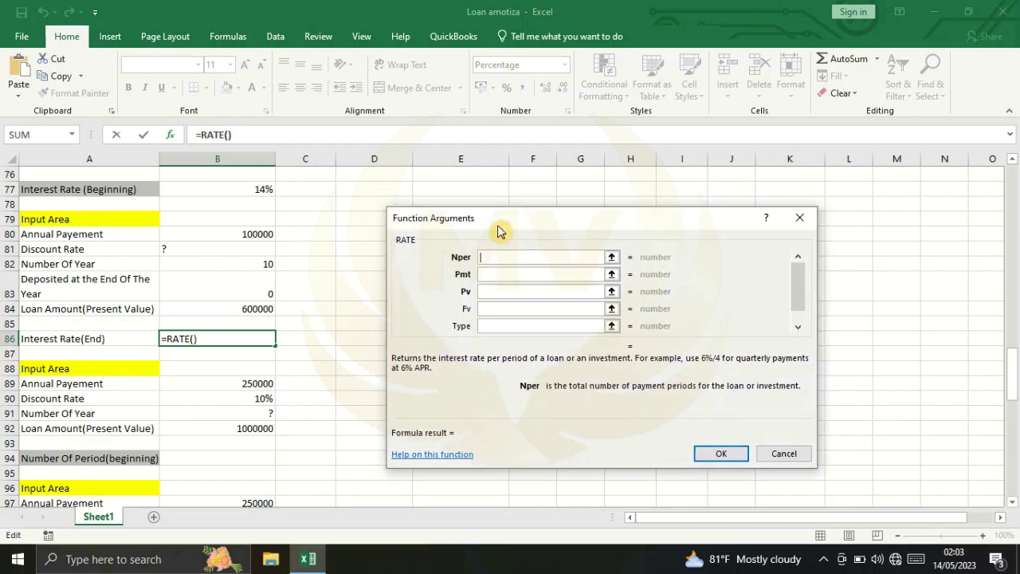
Step: Fill RATE with Nper B82, Pmt B80, Pv -B84 and Type 0, giving 11%
left_click(248, 264)
left_click(483, 274)
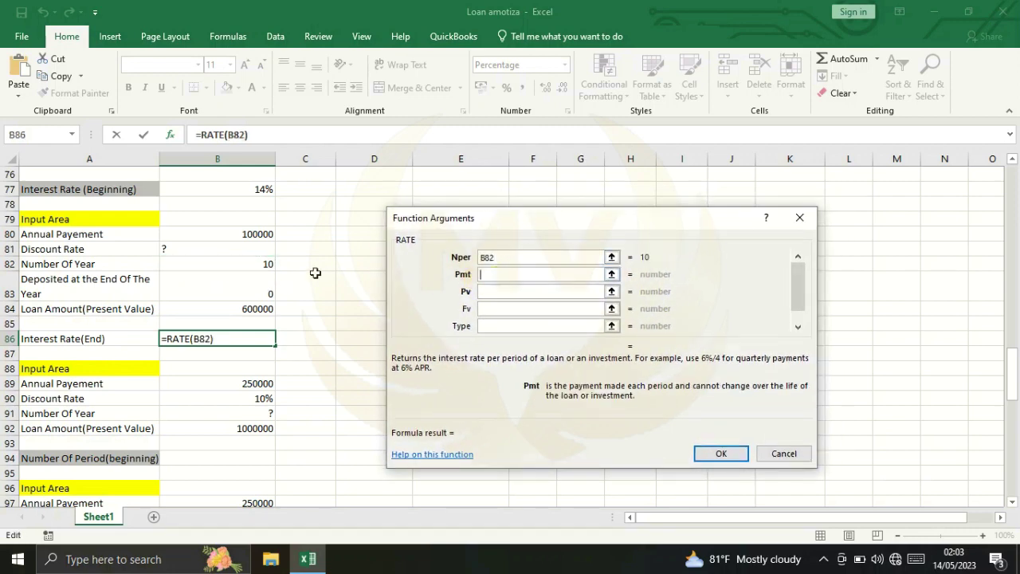
left_click(229, 234)
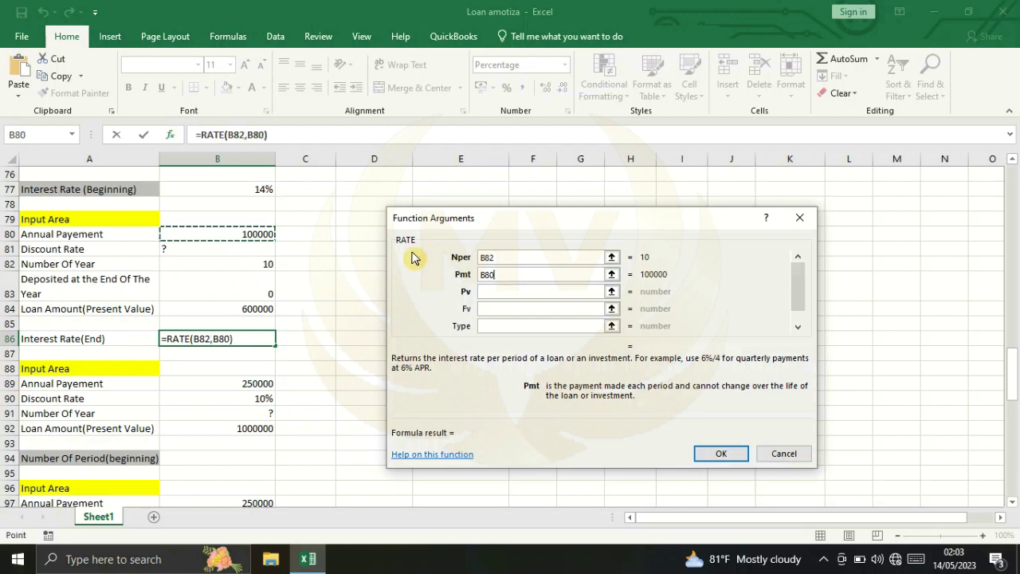
left_click(498, 291)
left_click(225, 308)
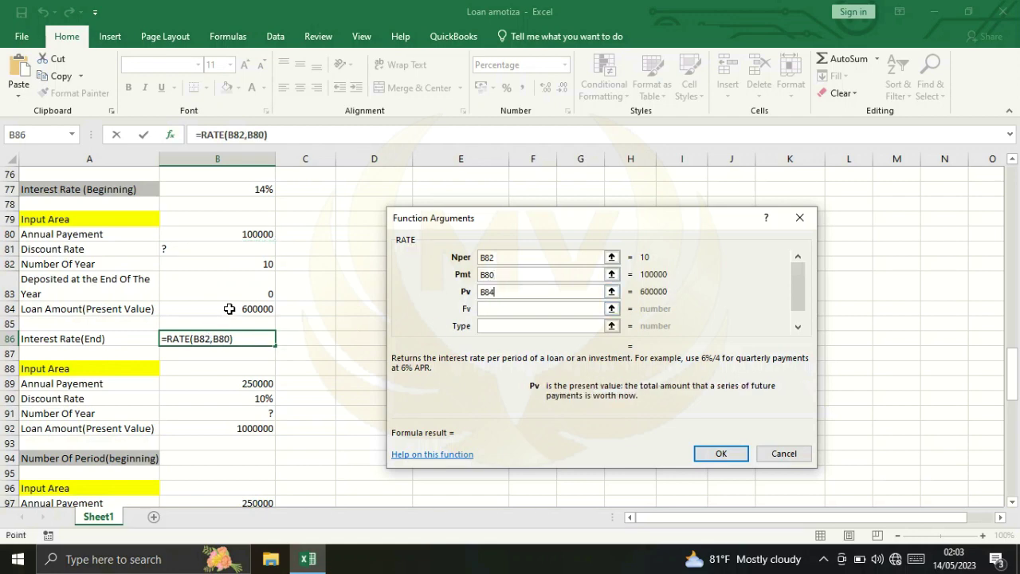
left_click(488, 292)
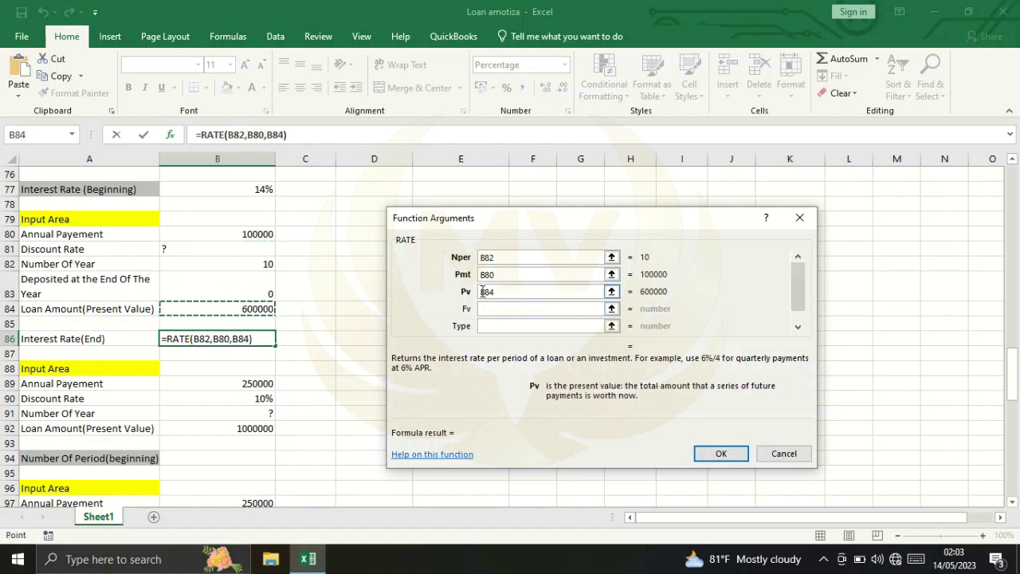
type("-")
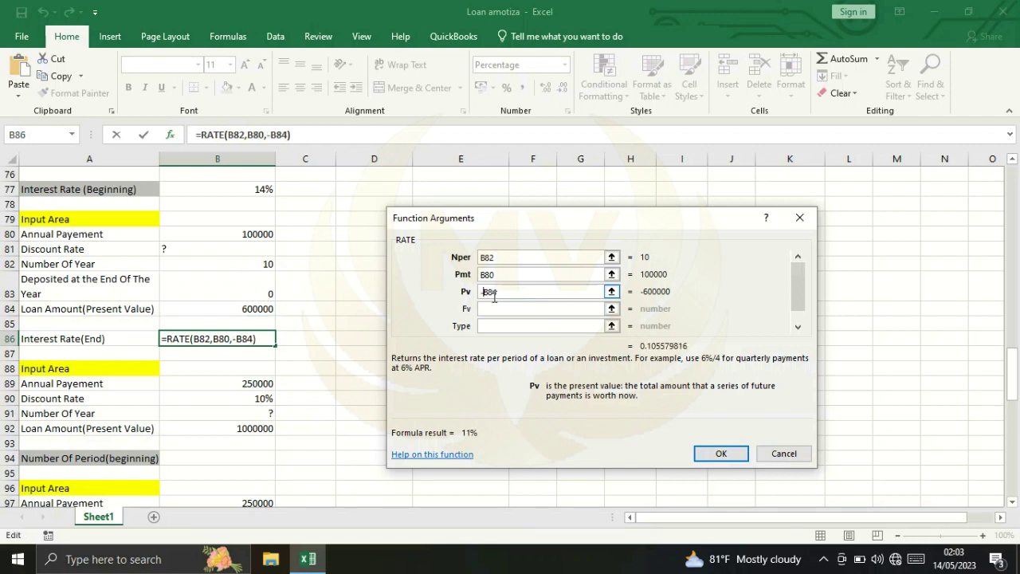
left_click(492, 325)
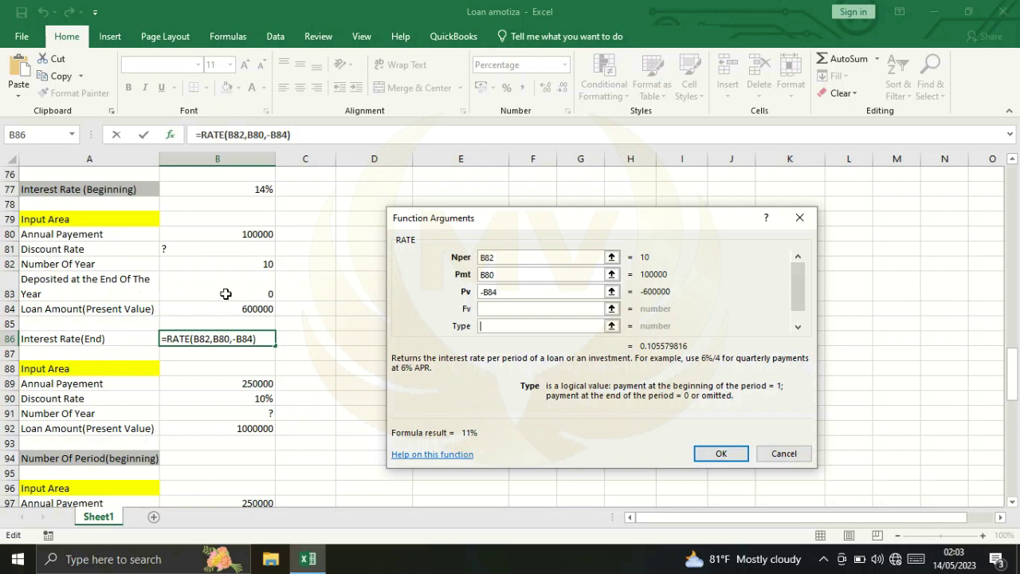
type("0")
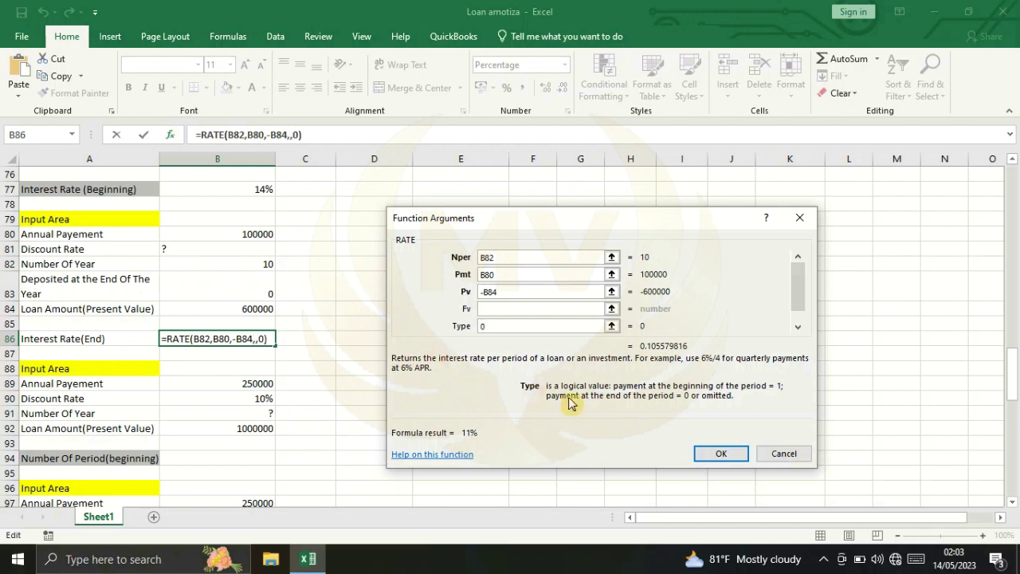
left_click(707, 452)
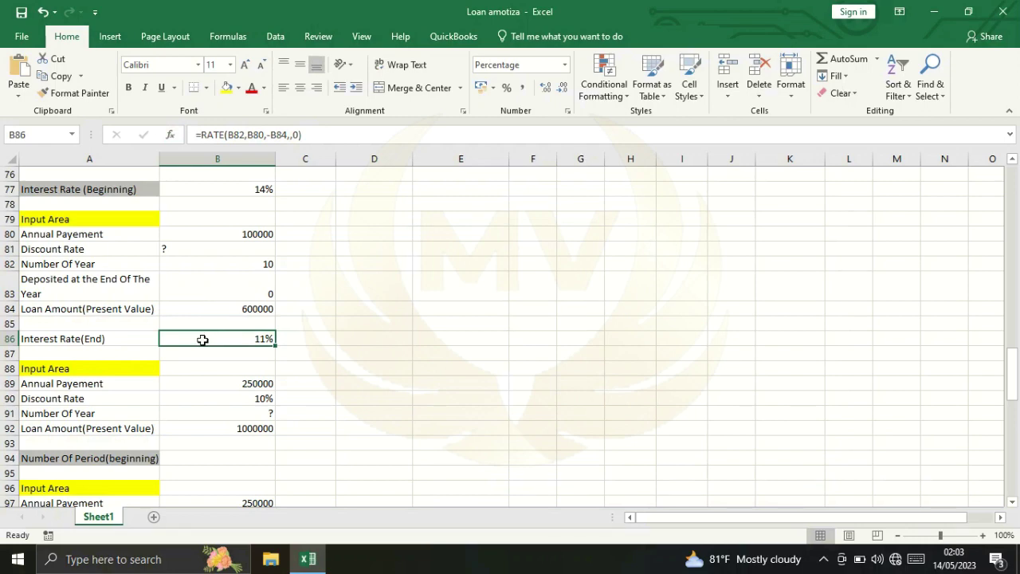
Step: Start an NPER formula in B94 and open its argument form
scroll(223, 349, "down", 1)
scroll(223, 348, "down", 1)
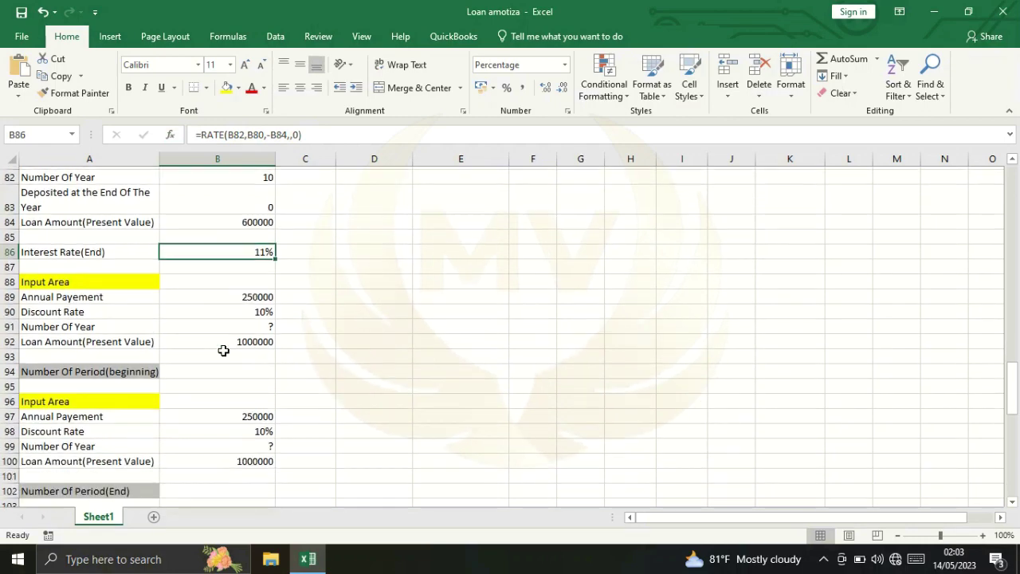
scroll(222, 346, "down", 1)
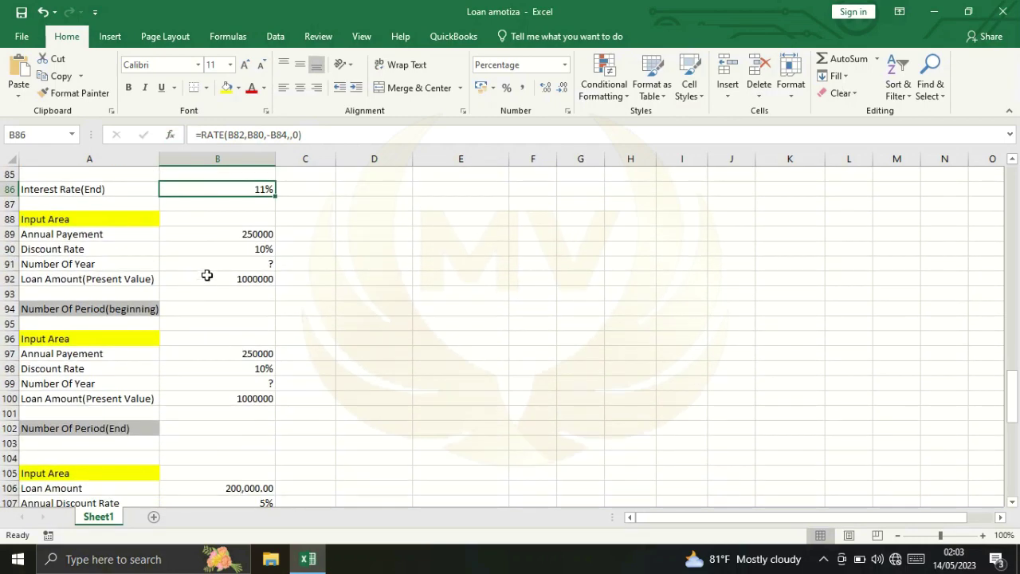
left_click(193, 313)
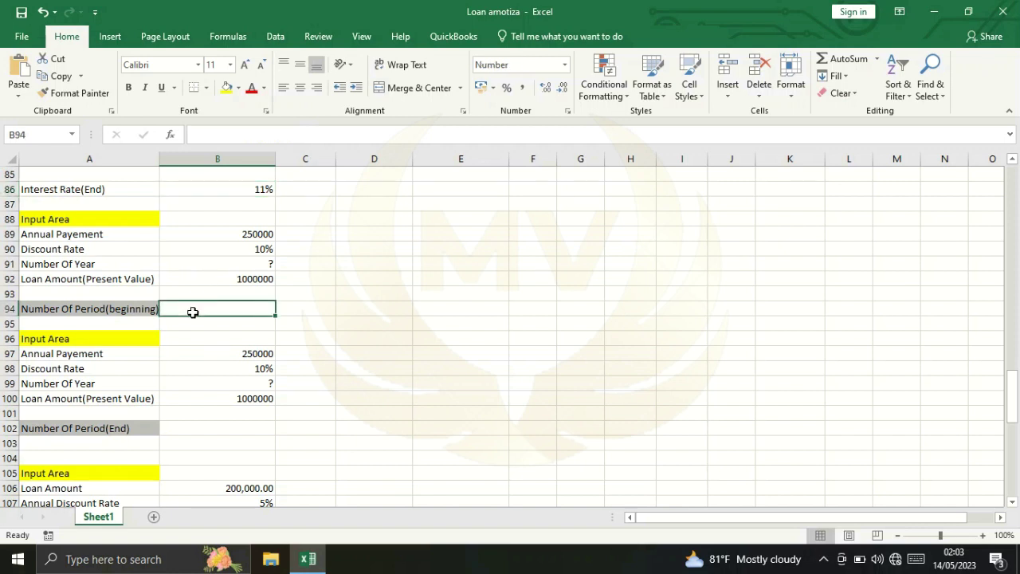
type("=np")
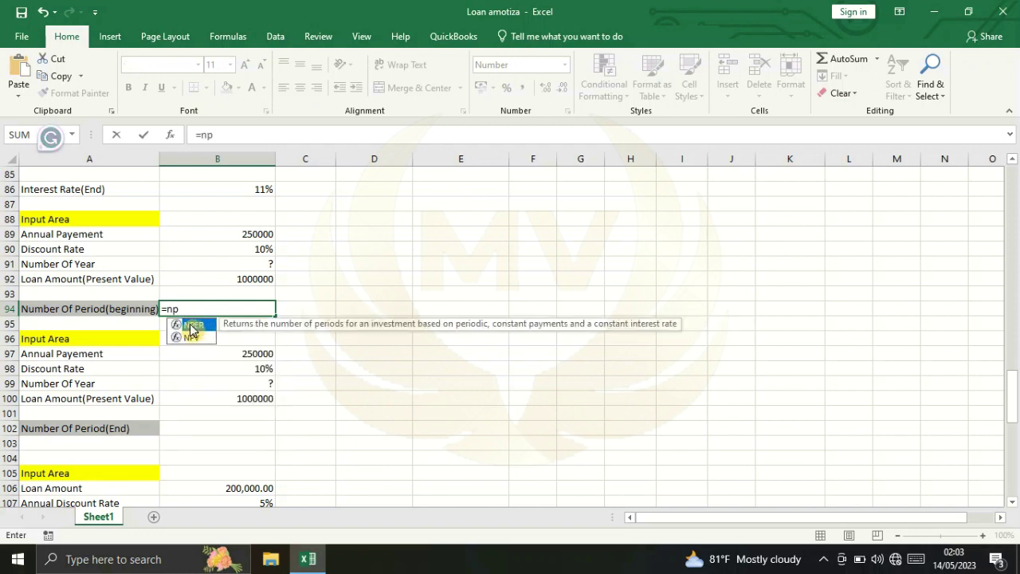
double_click(191, 327)
left_click(171, 137)
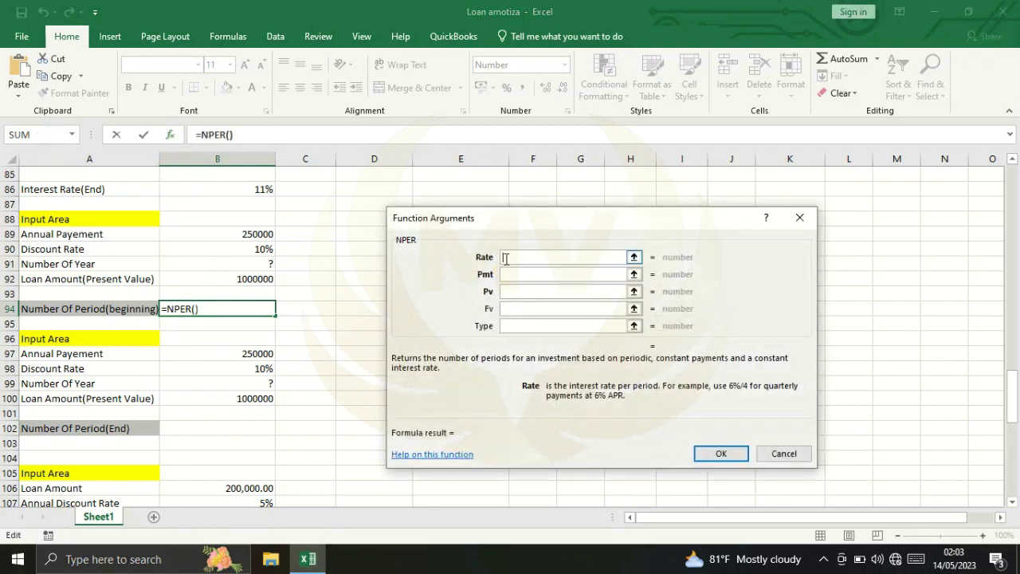
Step: Fill NPER with Rate B90, Pmt B89, Pv -B92 and Type 1, giving 4.74 periods
left_click(251, 250)
left_click(507, 274)
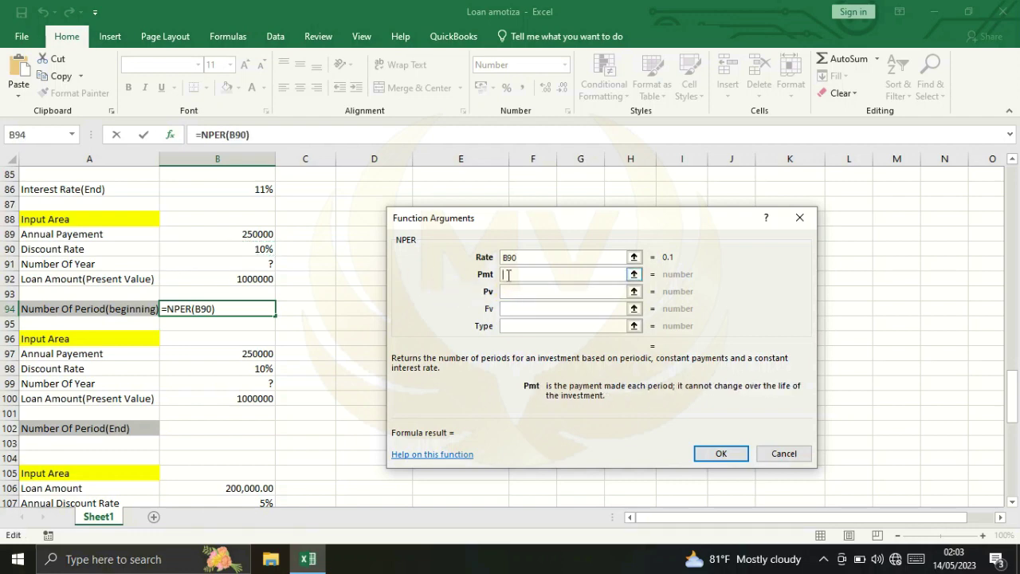
left_click(239, 234)
left_click(510, 291)
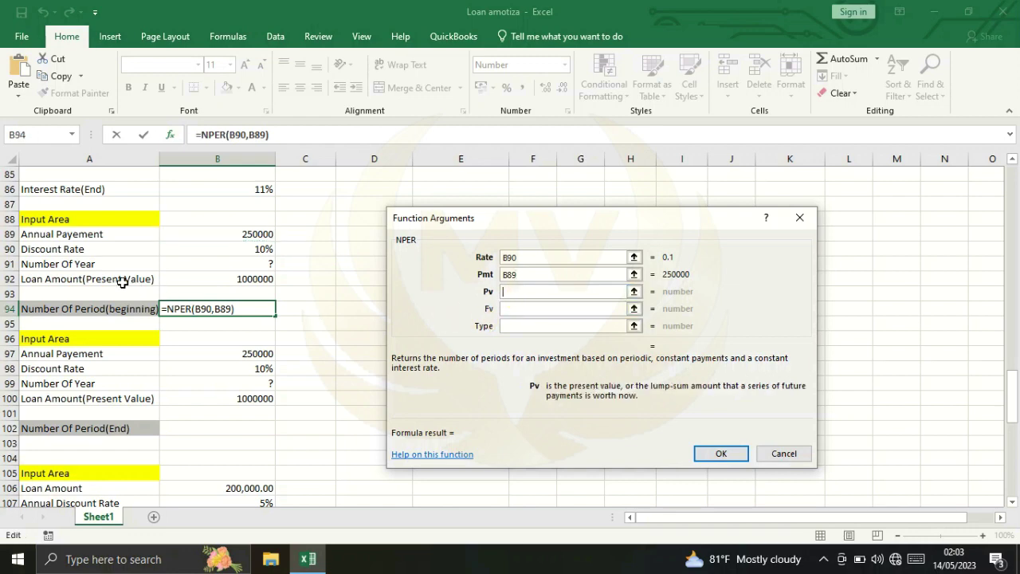
left_click(218, 283)
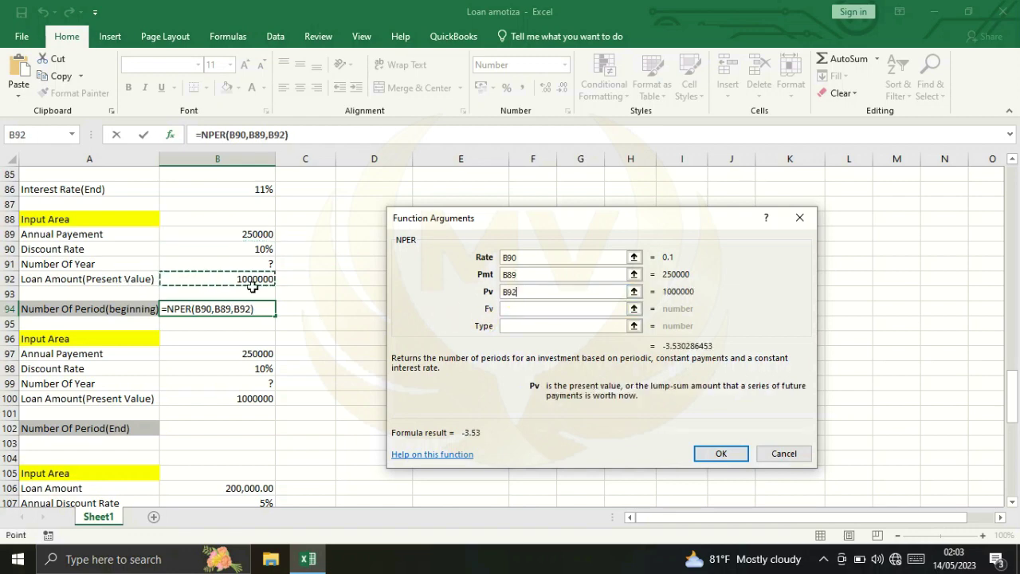
left_click(504, 292)
type("-")
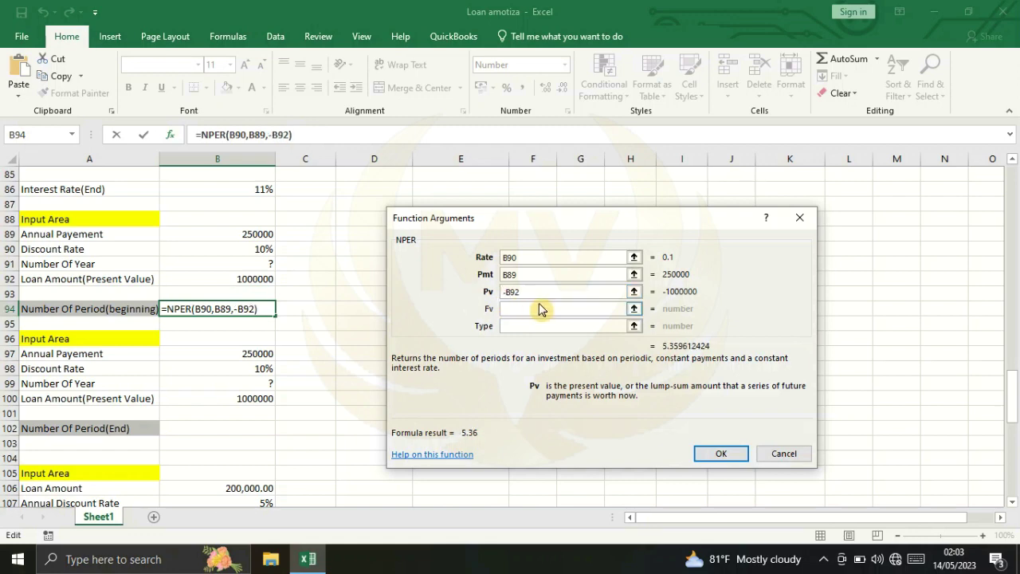
left_click(507, 326)
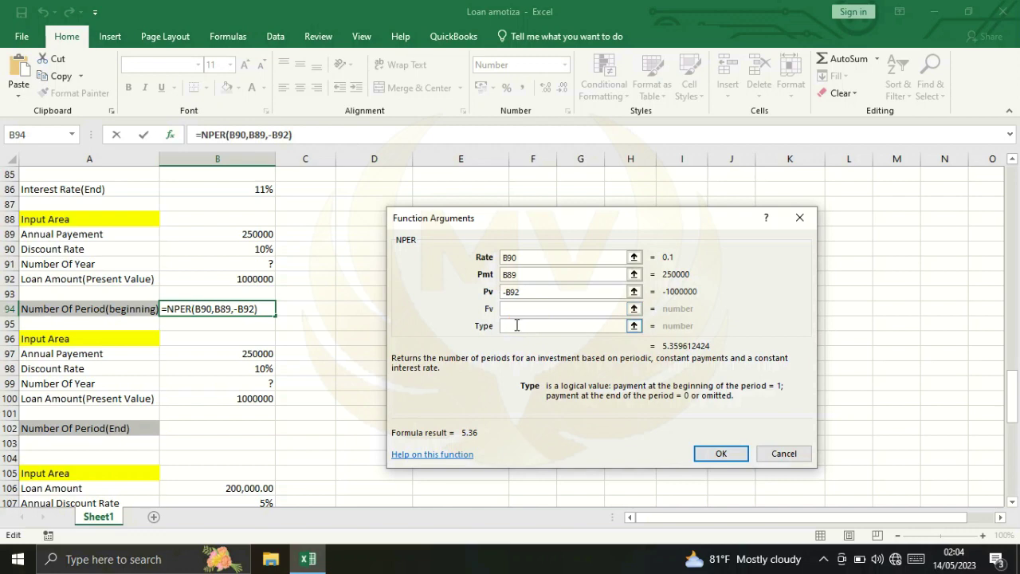
type("1")
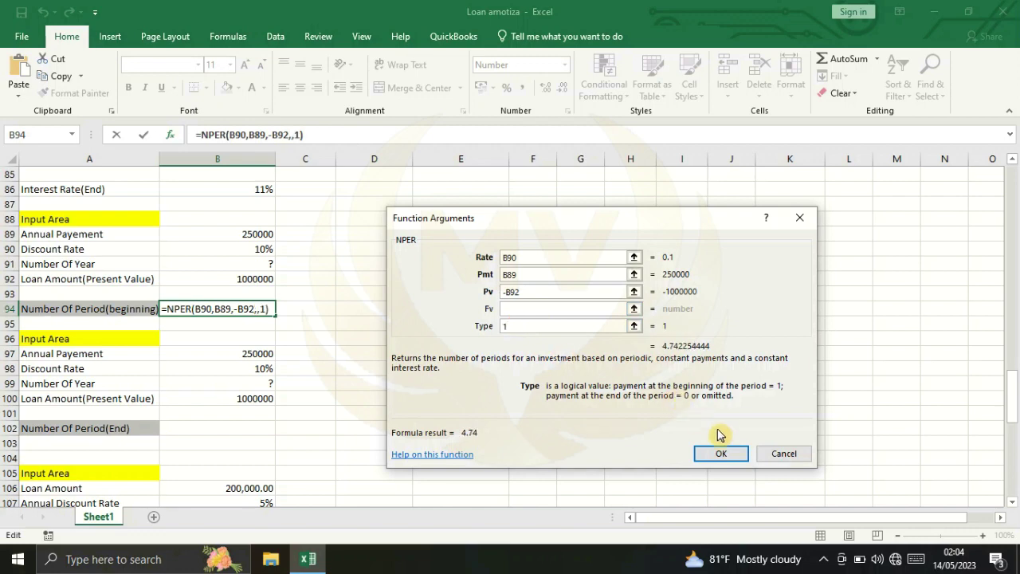
left_click(713, 453)
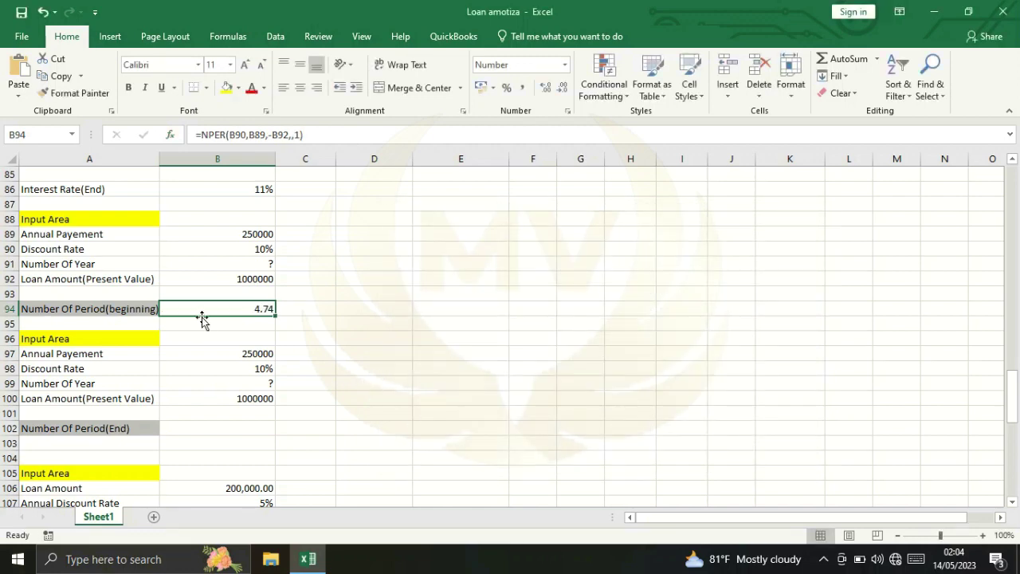
scroll(216, 335, "down", 1)
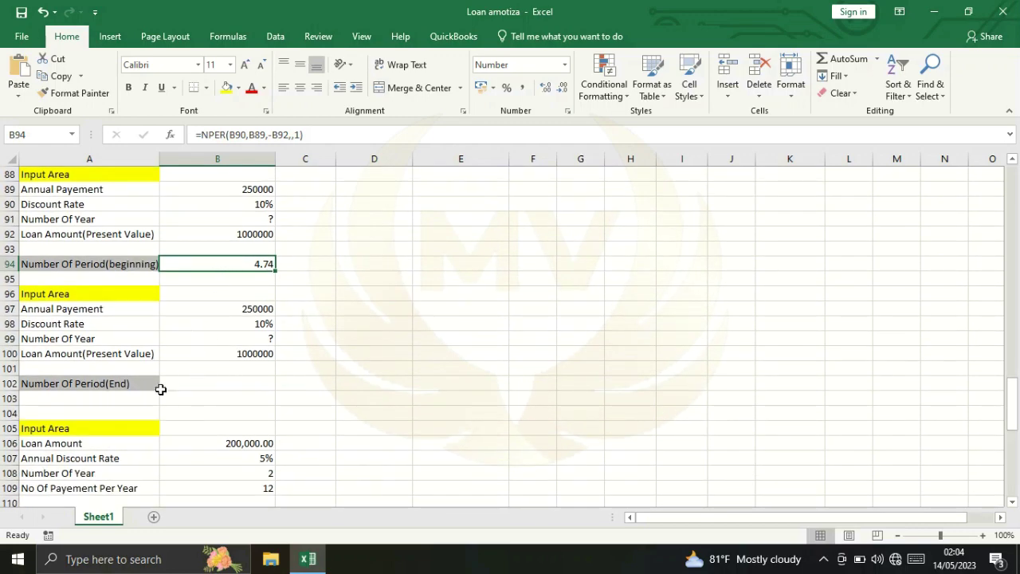
Step: Start an NPER formula in B102 and open its argument form
left_click(201, 386)
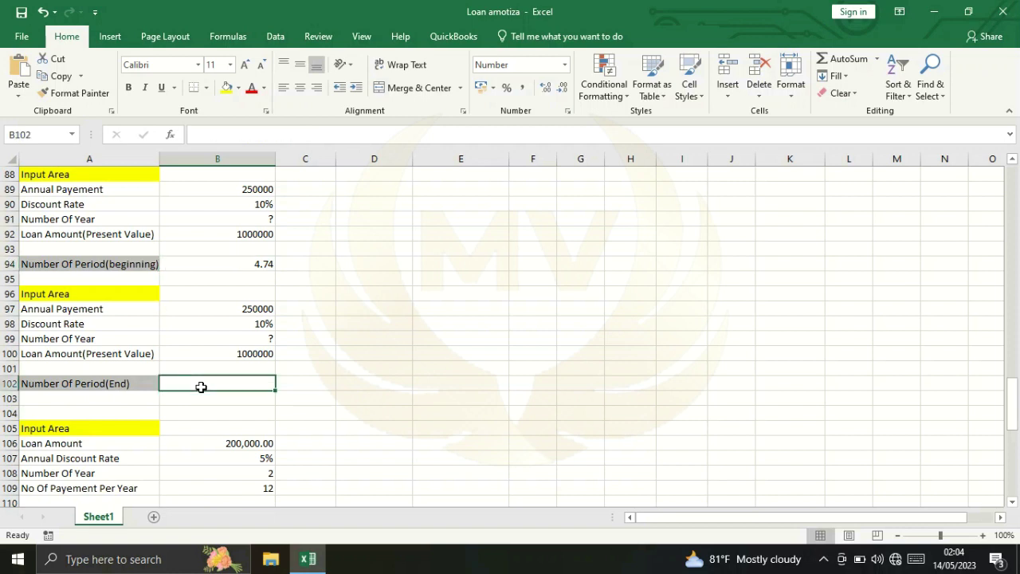
type("=np")
double_click(193, 399)
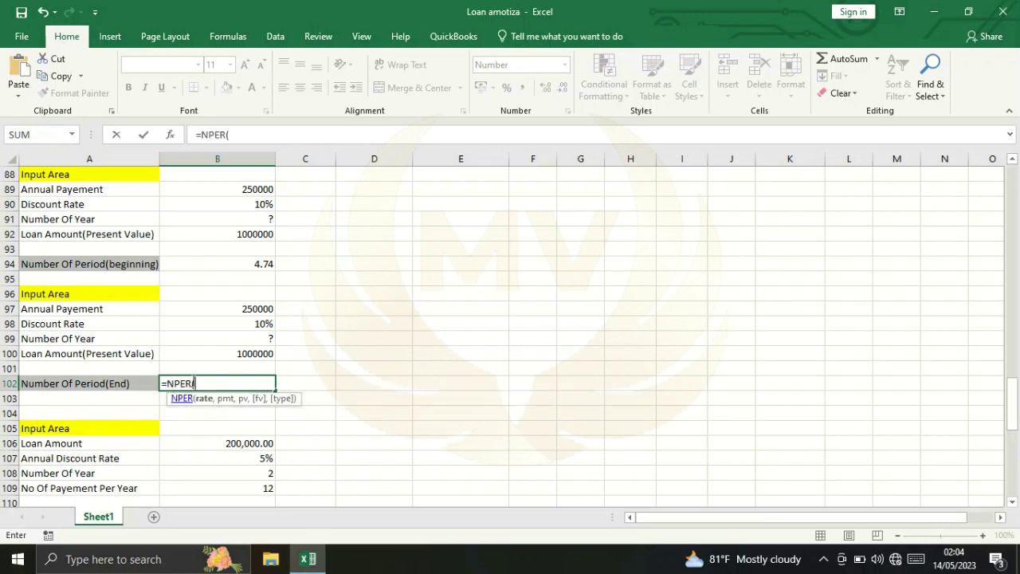
left_click(170, 136)
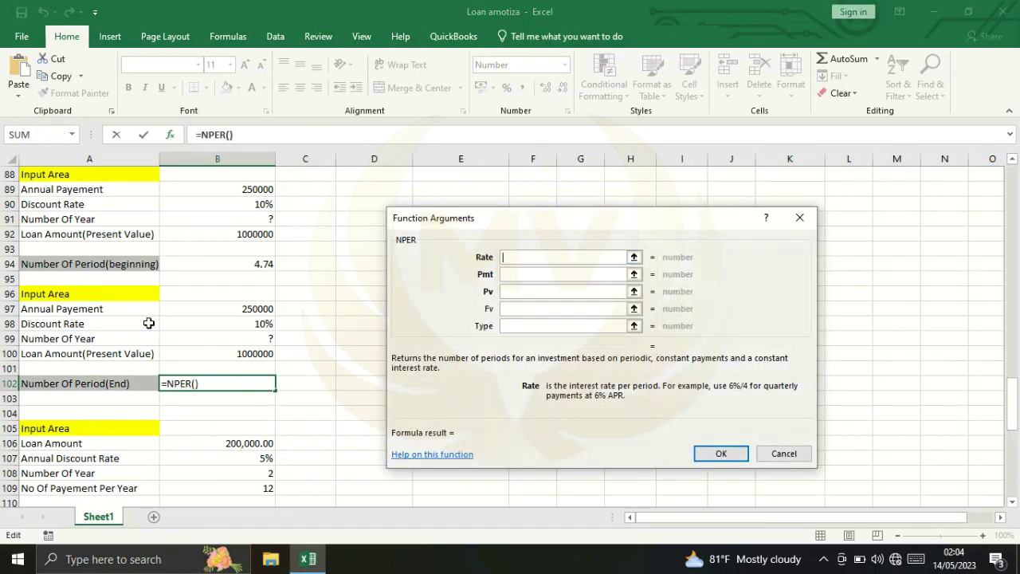
Step: Fill NPER with Rate B98, Pmt B97, Pv -B100 and Type 0, giving 5.36 periods
left_click(218, 322)
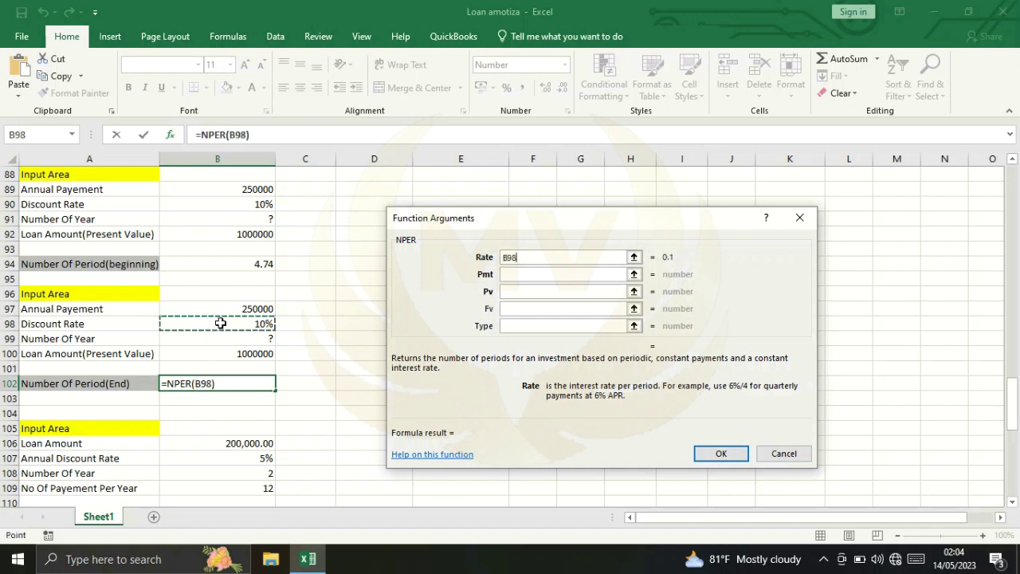
left_click(519, 274)
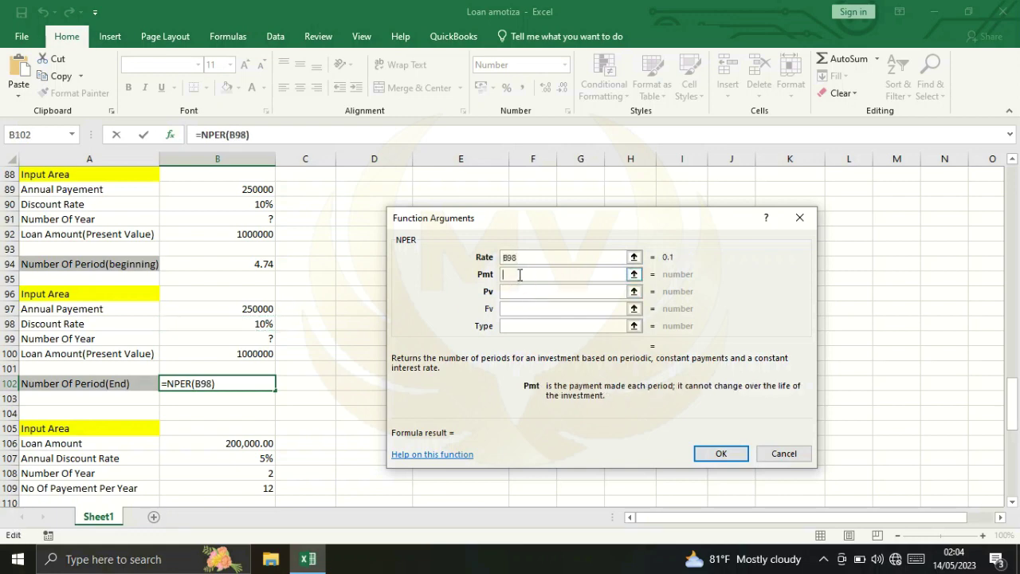
left_click(229, 308)
left_click(504, 292)
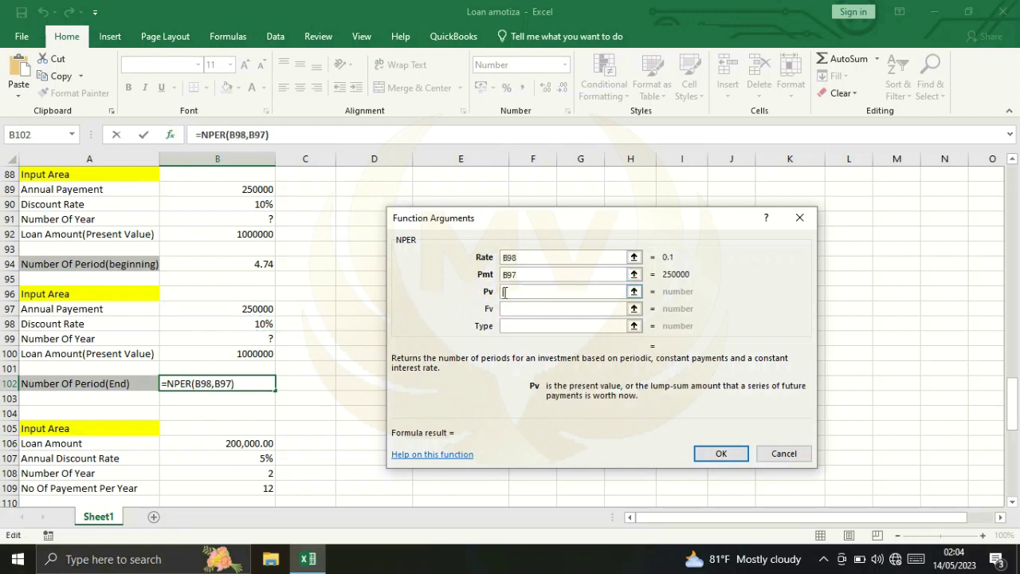
left_click(192, 356)
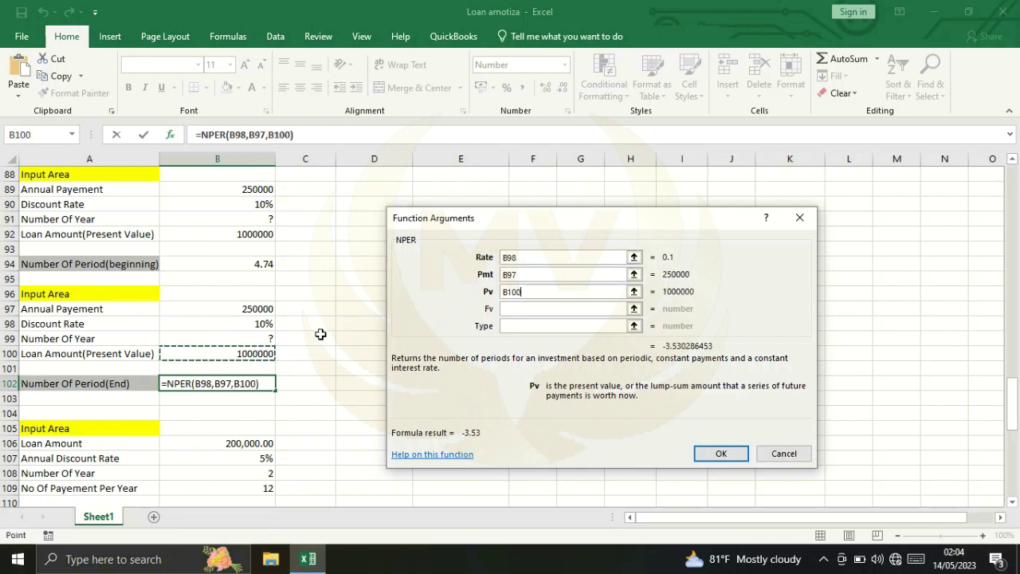
left_click(504, 292)
type("-")
left_click(514, 329)
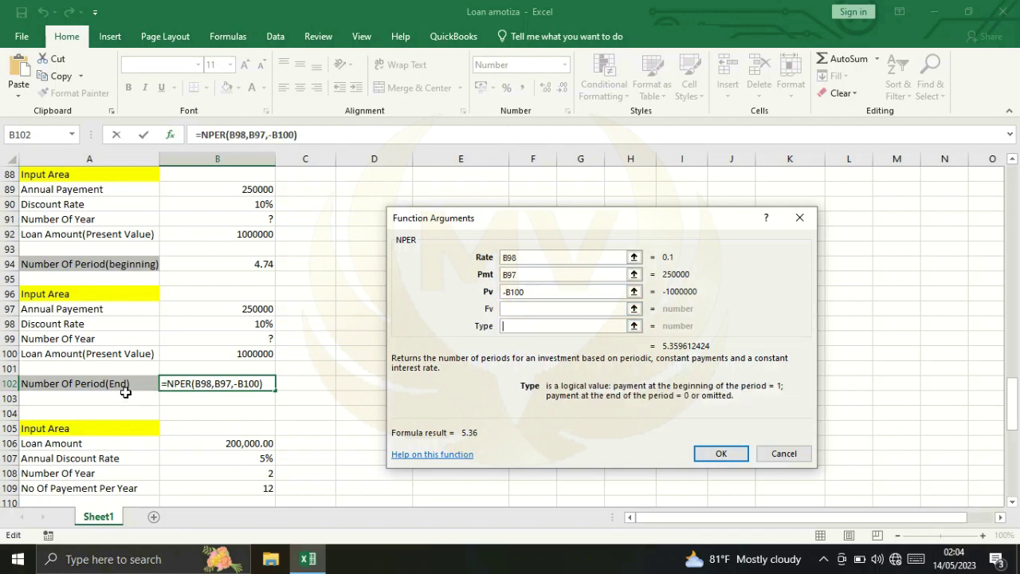
type("0")
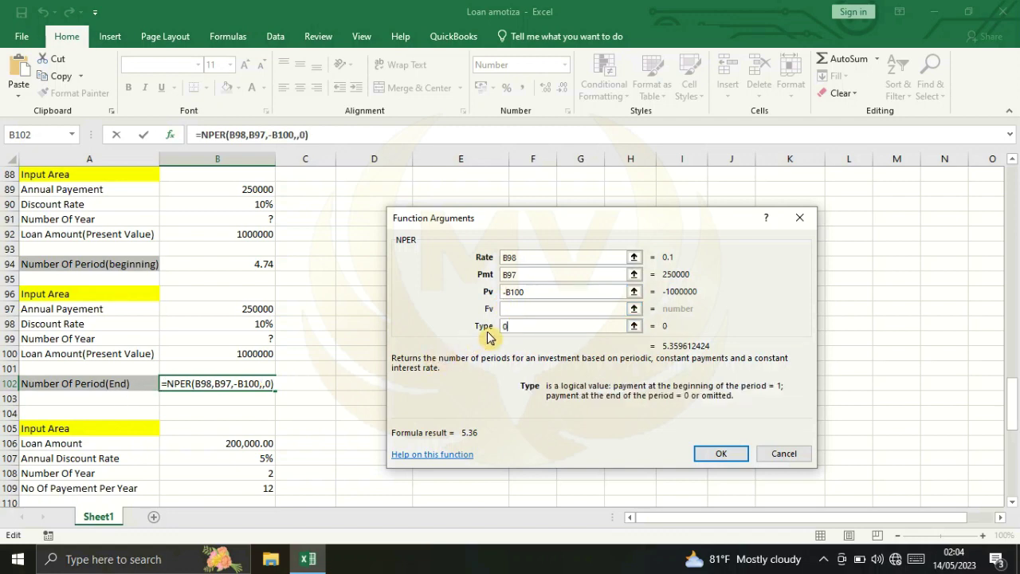
left_click(703, 453)
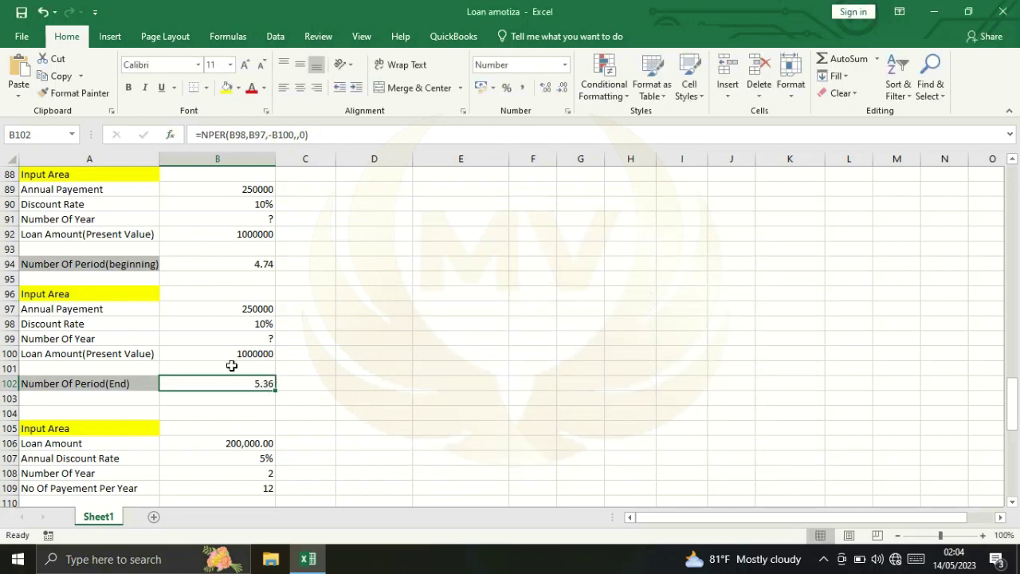
scroll(178, 350, "up", 1)
Step: Reopen the B102 NPER arguments to verify them and close without changes
scroll(177, 350, "up", 2)
scroll(184, 346, "up", 1)
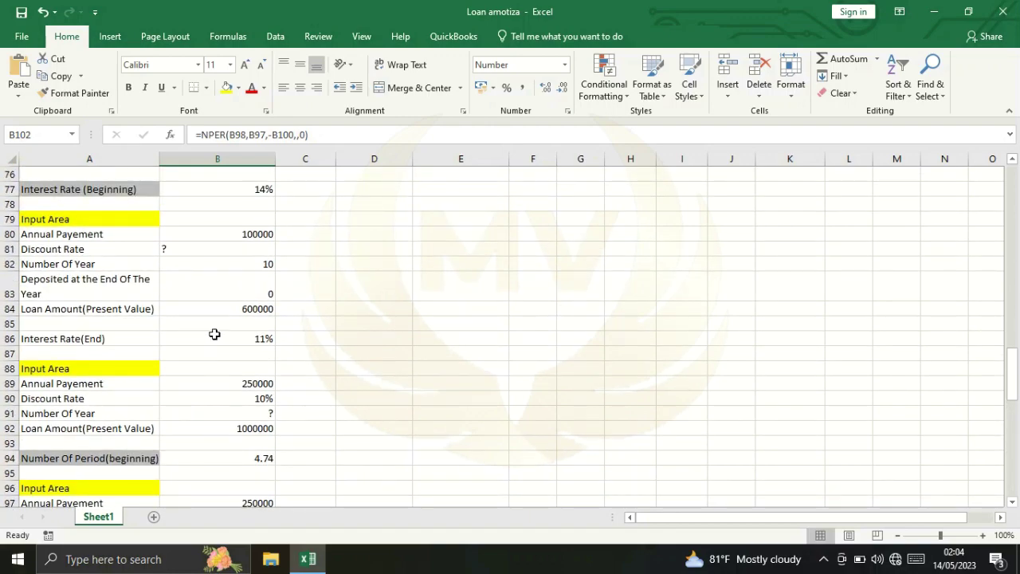
scroll(212, 335, "down", 2)
scroll(204, 335, "down", 2)
scroll(200, 338, "down", 1)
scroll(201, 338, "up", 3)
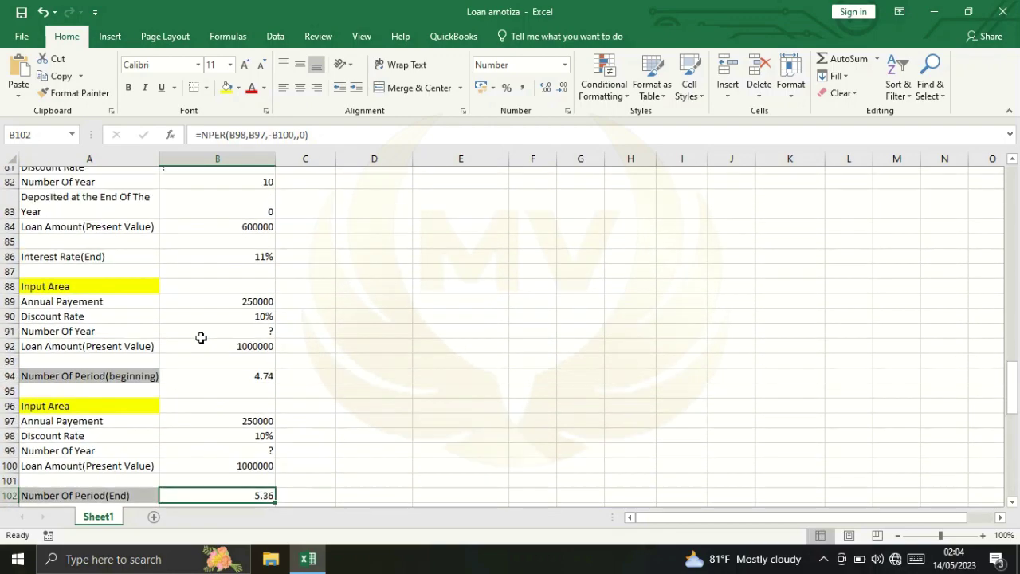
scroll(201, 338, "up", 4)
scroll(205, 335, "up", 3)
scroll(209, 328, "down", 4)
scroll(211, 329, "down", 2)
scroll(200, 330, "down", 2)
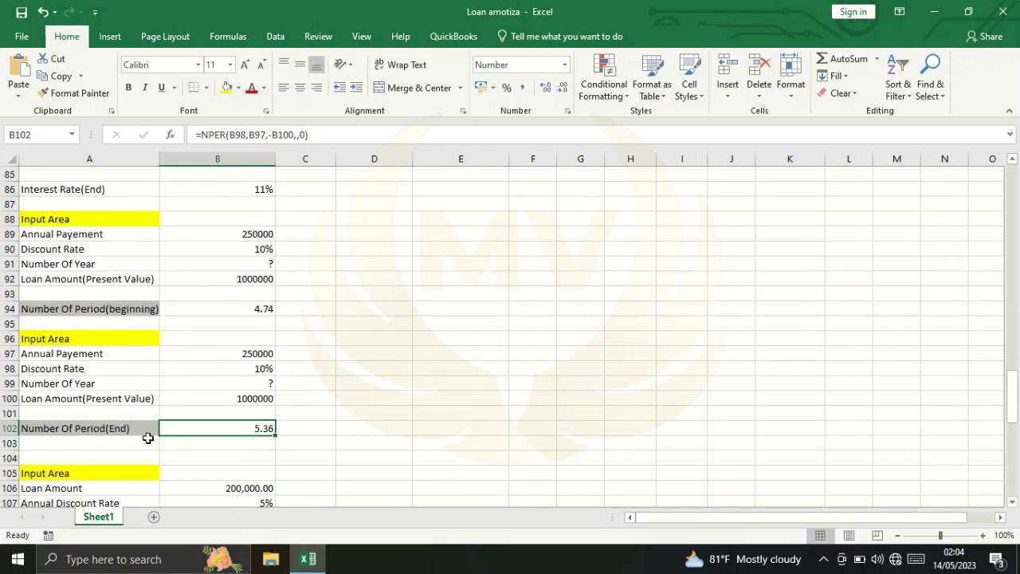
scroll(147, 437, "down", 1)
left_click(169, 135)
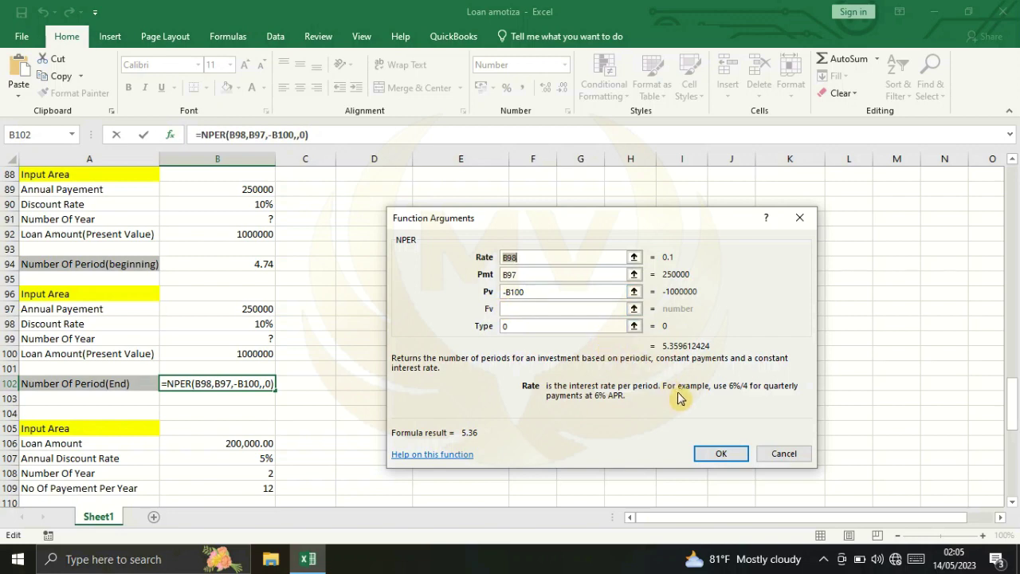
left_click(716, 453)
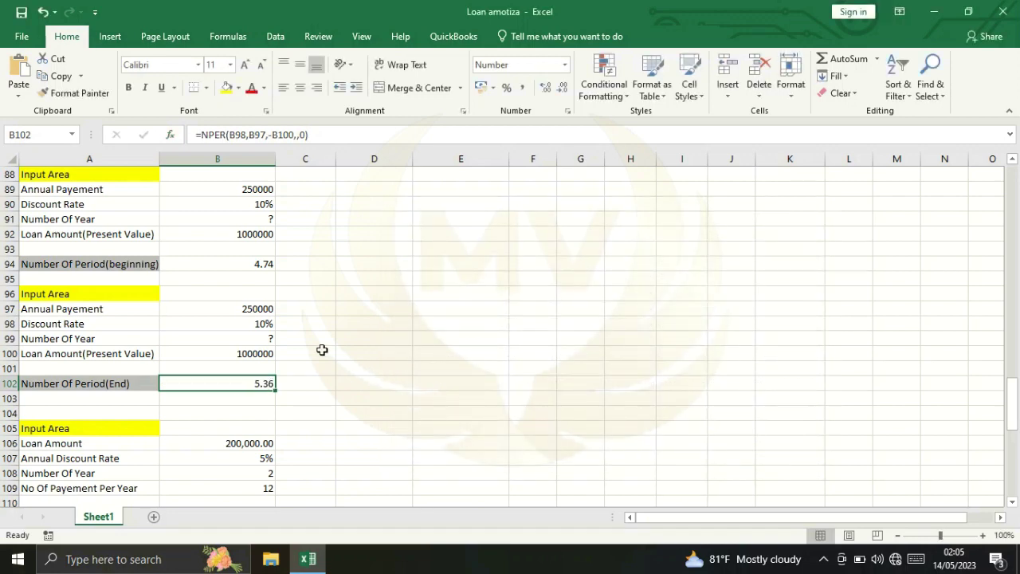
Step: Scroll down to the empty Loan Amortization Schedule table
scroll(321, 348, "up", 1)
scroll(282, 354, "down", 1)
scroll(244, 341, "down", 5)
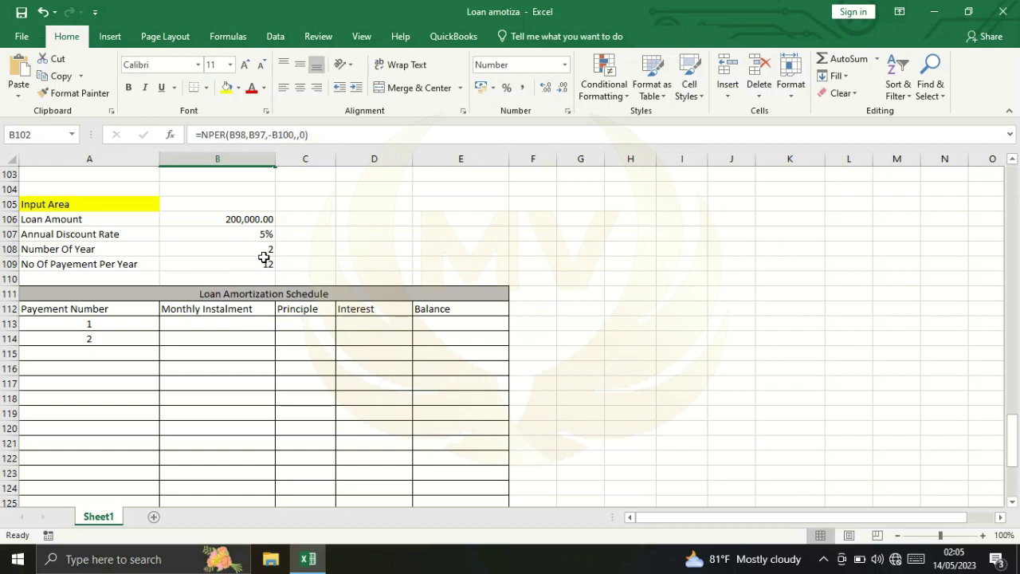
scroll(136, 301, "down", 1)
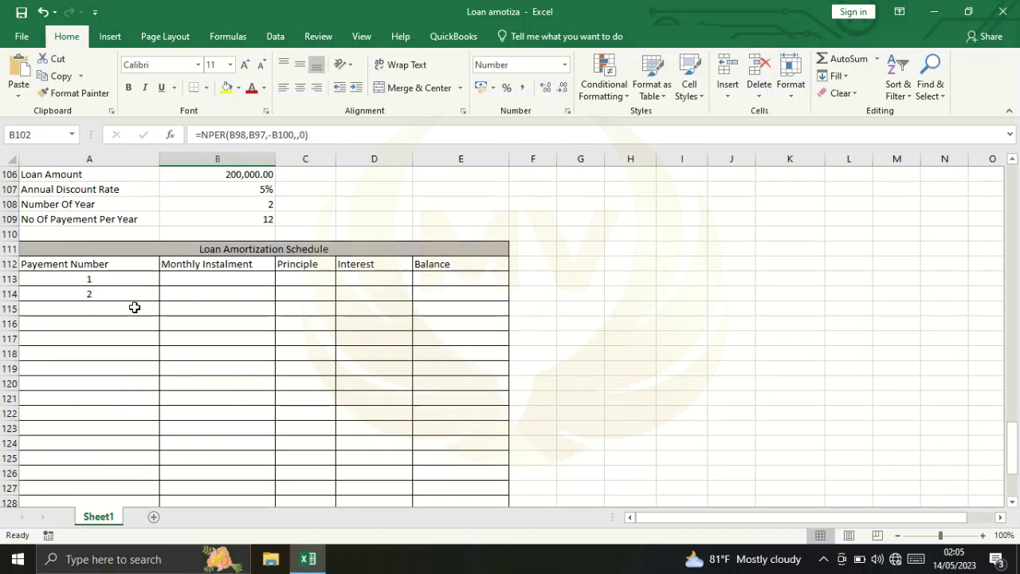
Step: Fill payment numbers 1 through 24 down A113:A136 from the first two entries
left_click(111, 279)
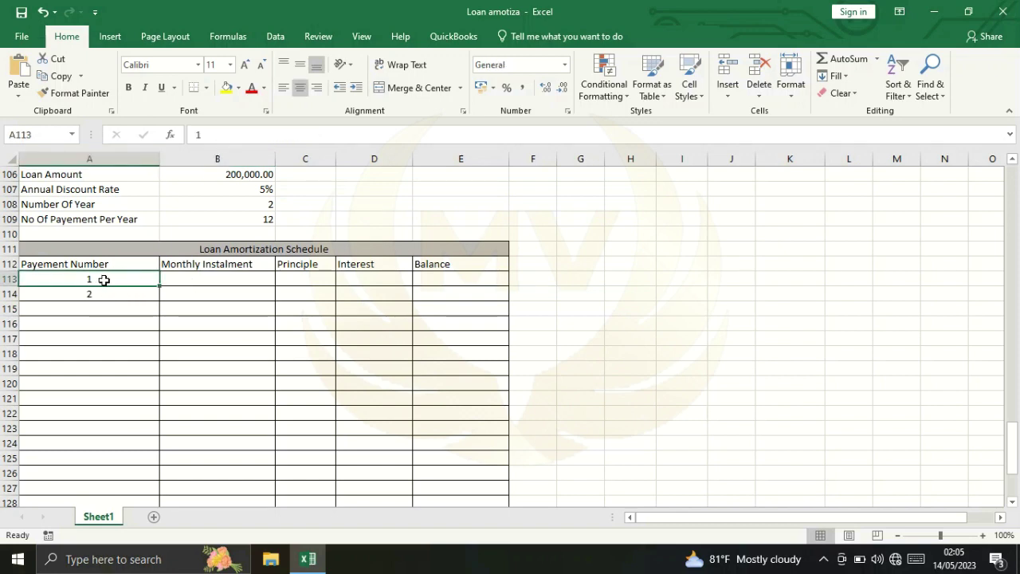
left_click_drag(110, 279, 106, 291)
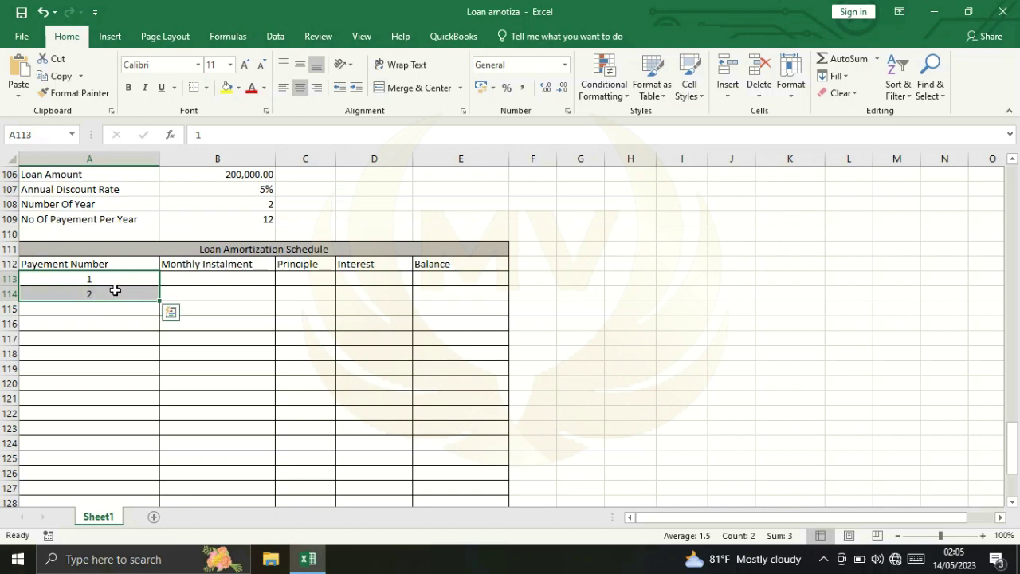
scroll(121, 287, "down", 1)
mouse_move(161, 256)
left_mouse_down()
mouse_move(143, 491)
mouse_move(146, 472)
left_mouse_up()
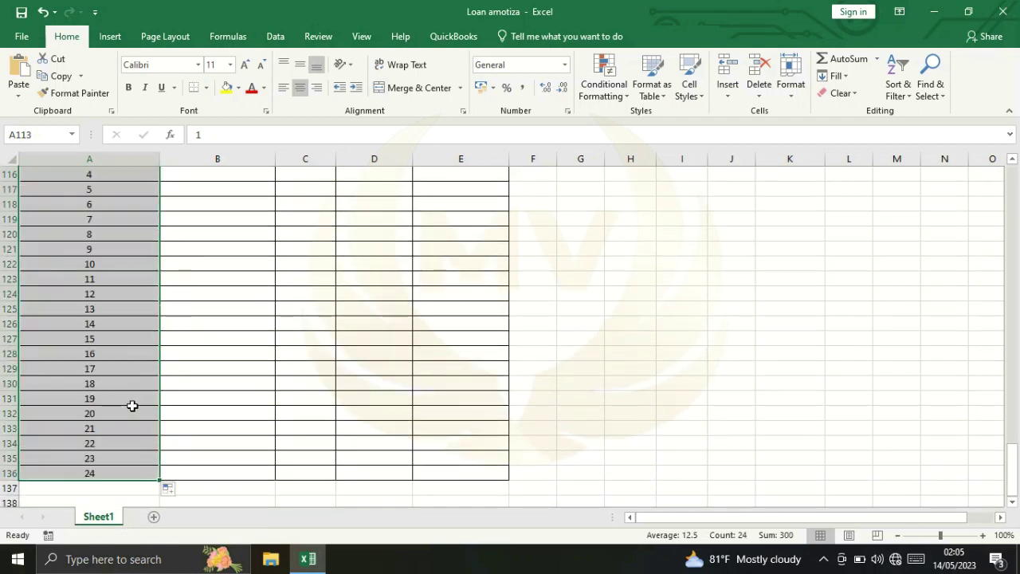
scroll(133, 405, "up", 3)
scroll(144, 374, "up", 1)
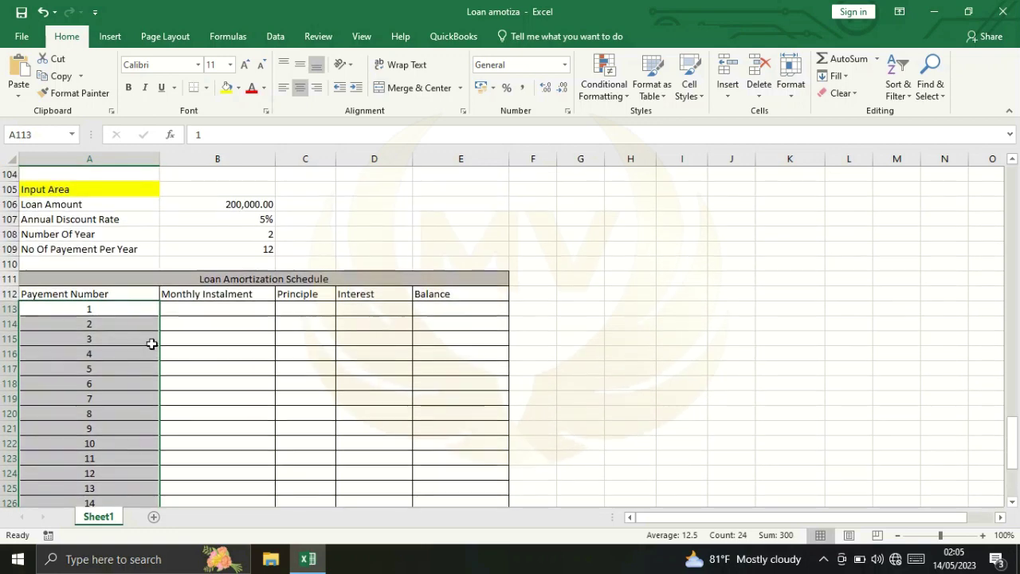
left_click(194, 307)
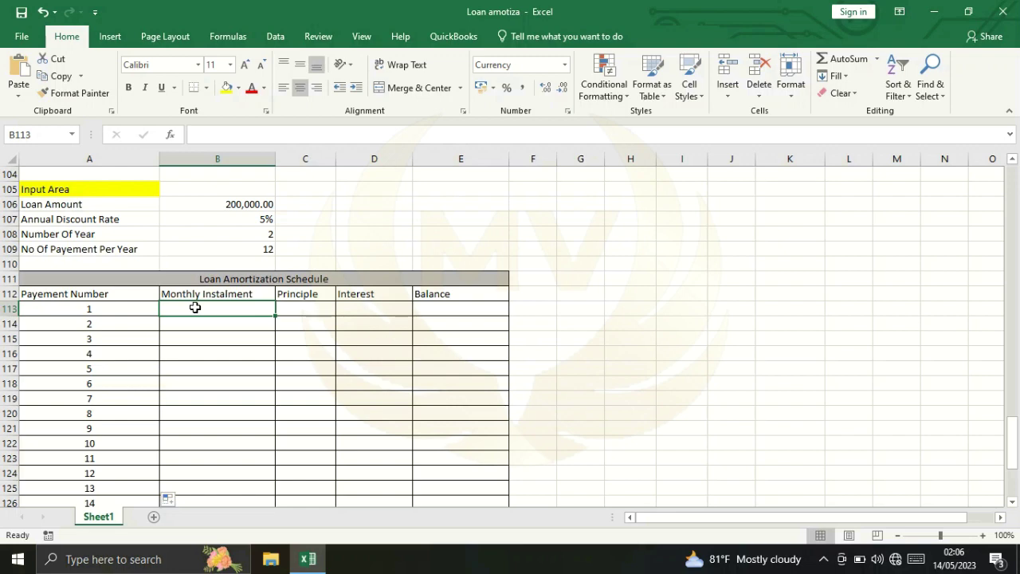
Step: Enter =PMT in B113 and open its Function Arguments form
type("=pmt")
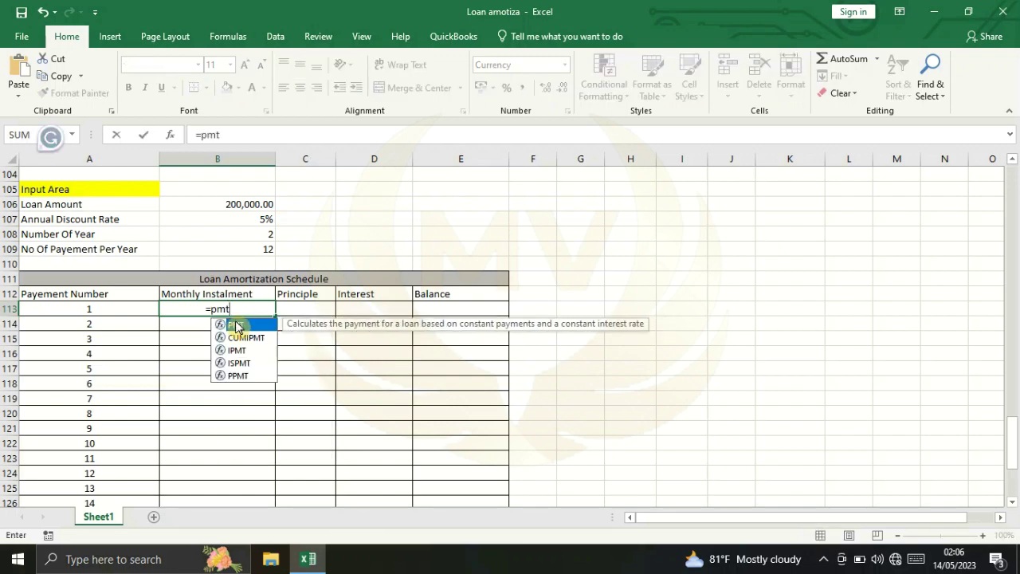
double_click(237, 325)
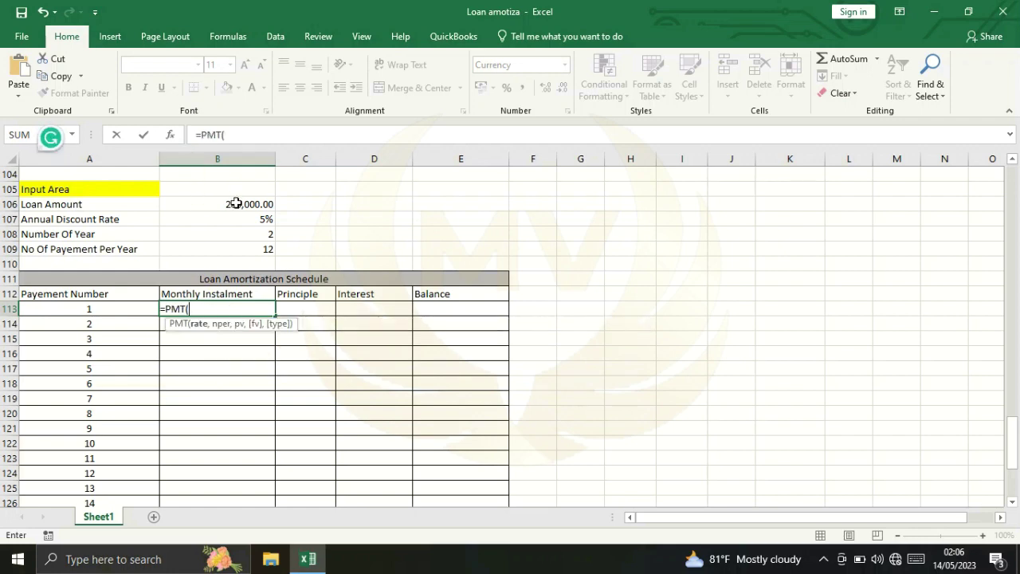
left_click(168, 131)
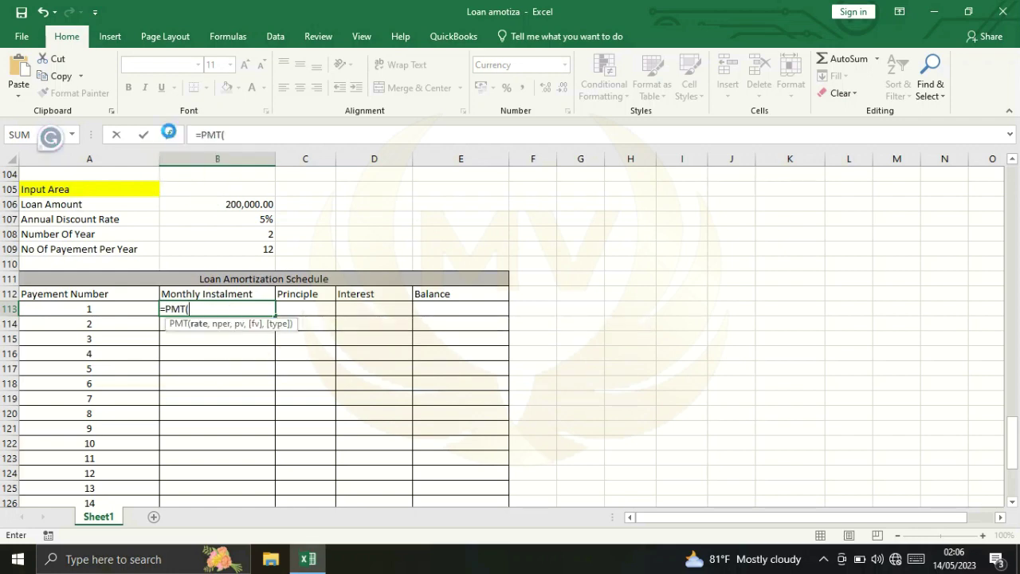
left_click_drag(486, 222, 541, 220)
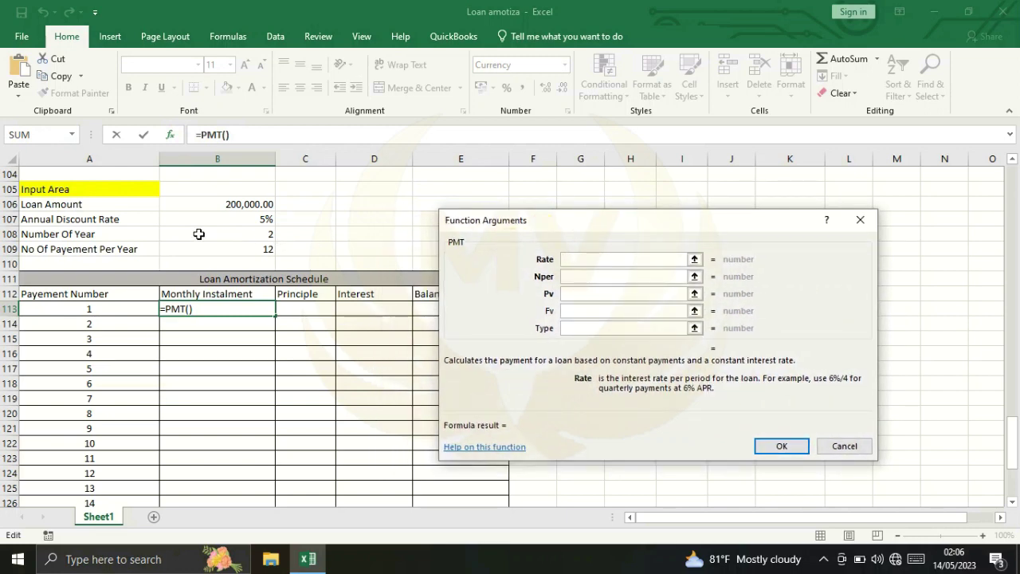
Step: Set the PMT rate to $B$107/$B$109, a monthly rate of 0.004166667
left_click(263, 216)
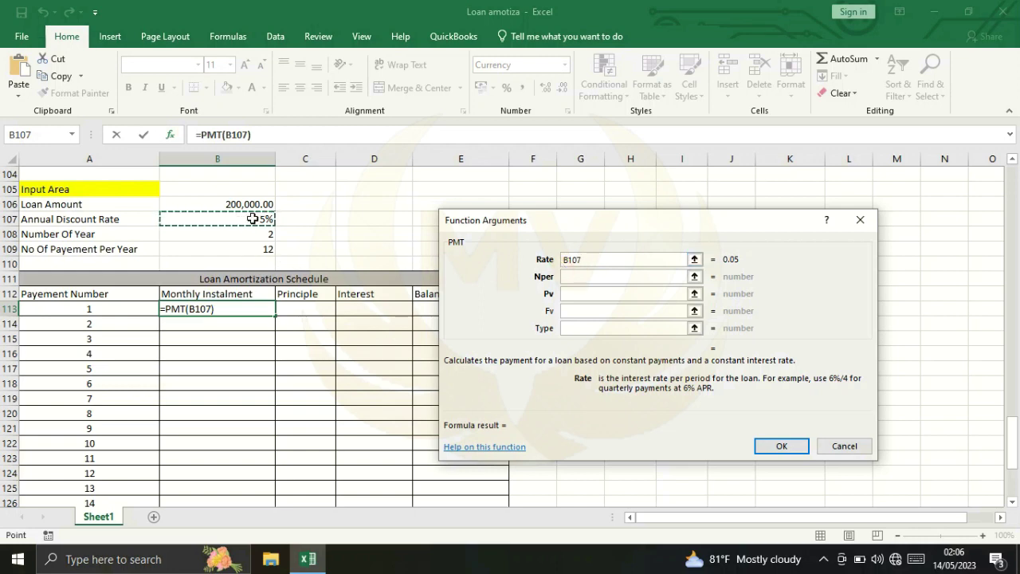
key("F4")
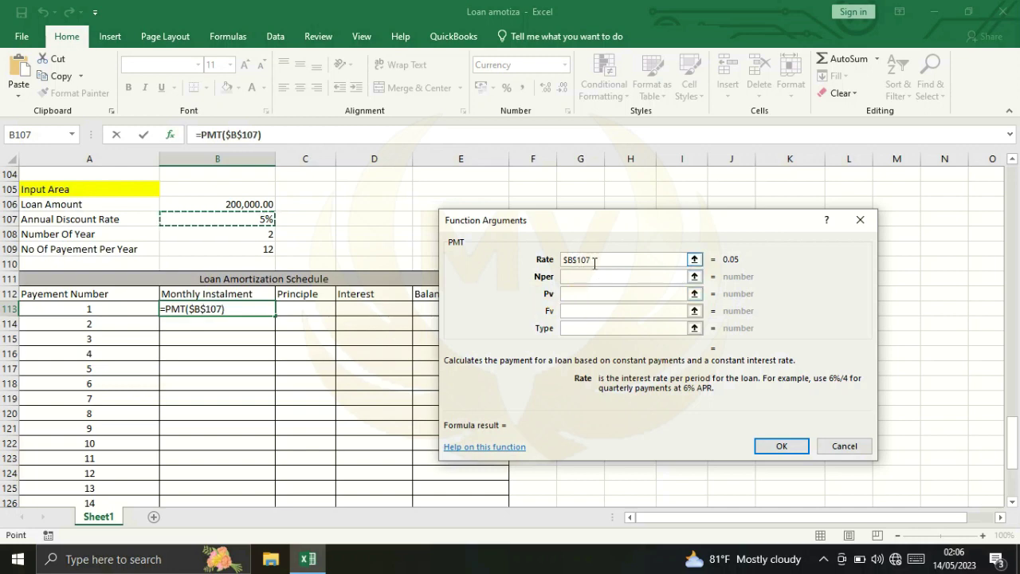
type("/")
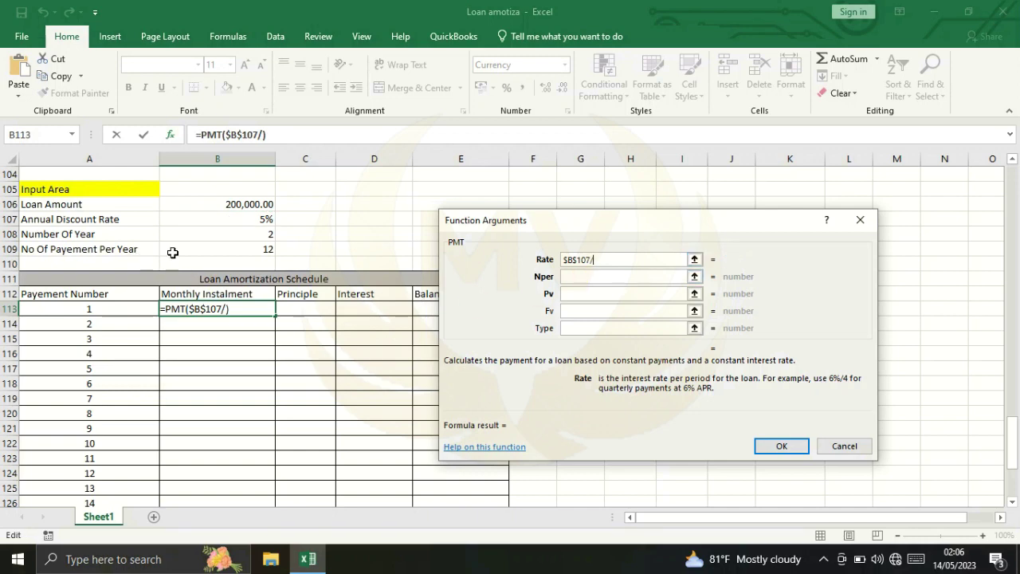
left_click(244, 249)
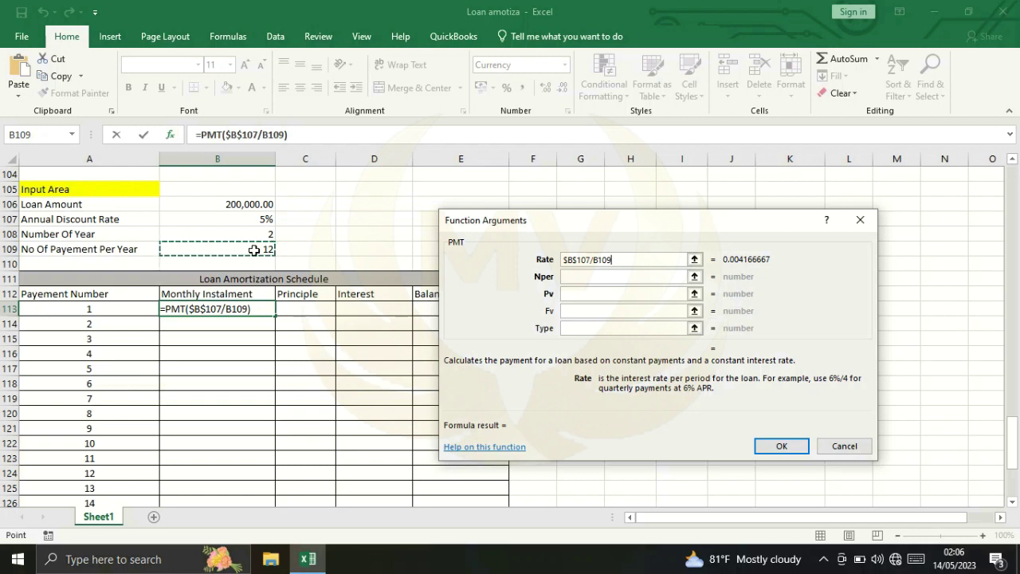
key("F4")
left_click(579, 279)
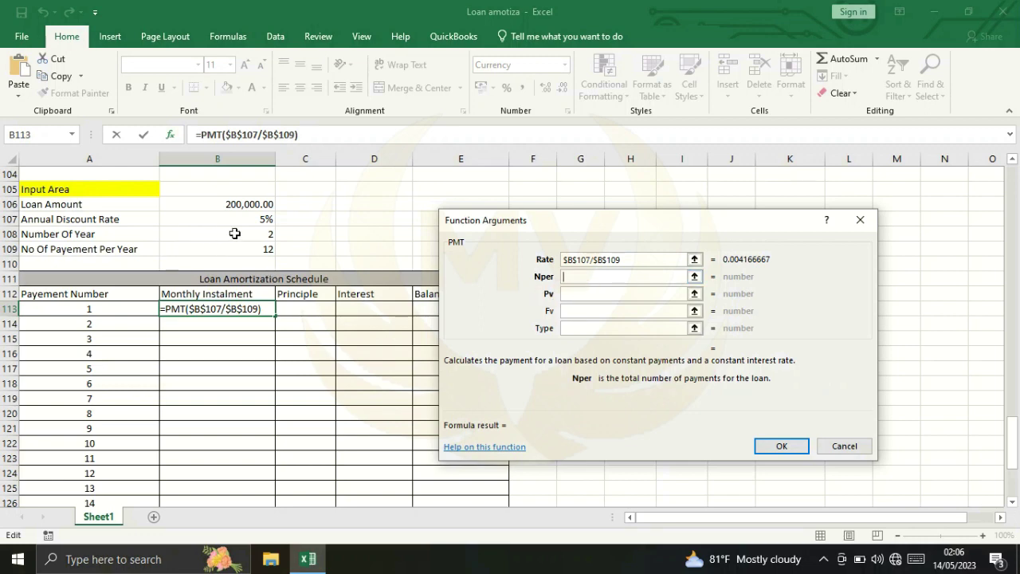
Step: Set PMT's Nper to $B$108*$B$109 (24 payments) and pick B106 as Pv
left_click(248, 234)
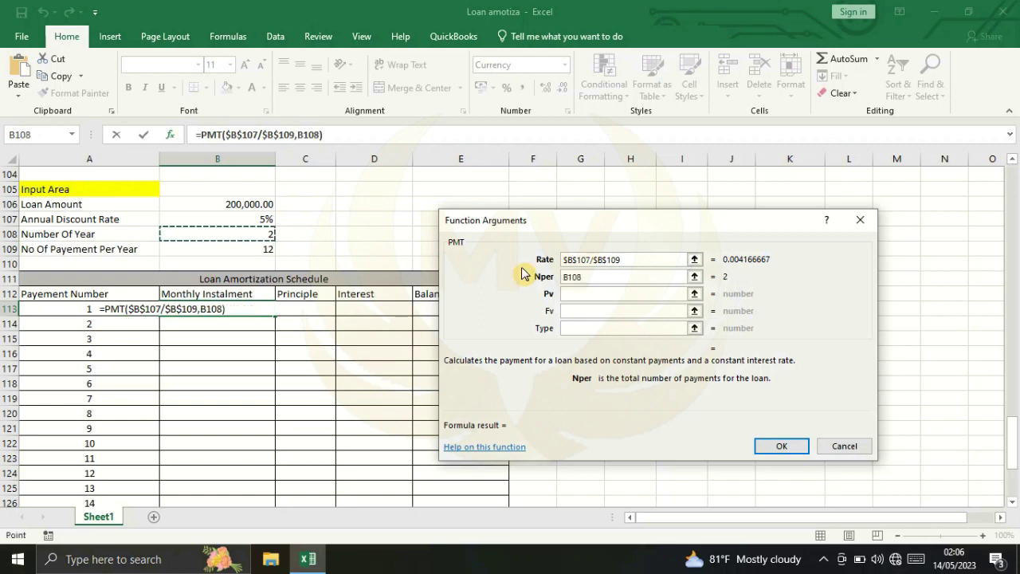
key("F4")
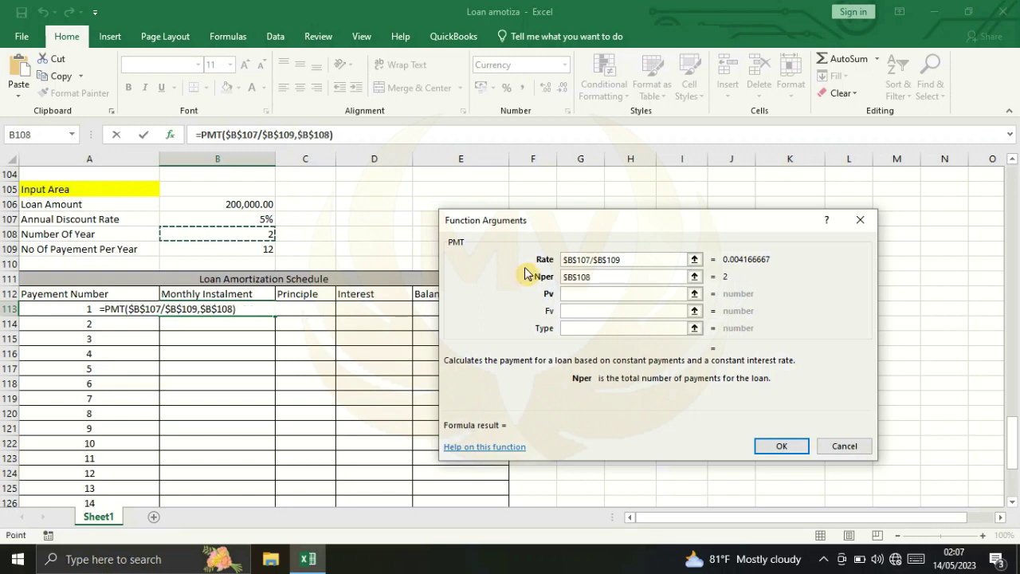
type("*")
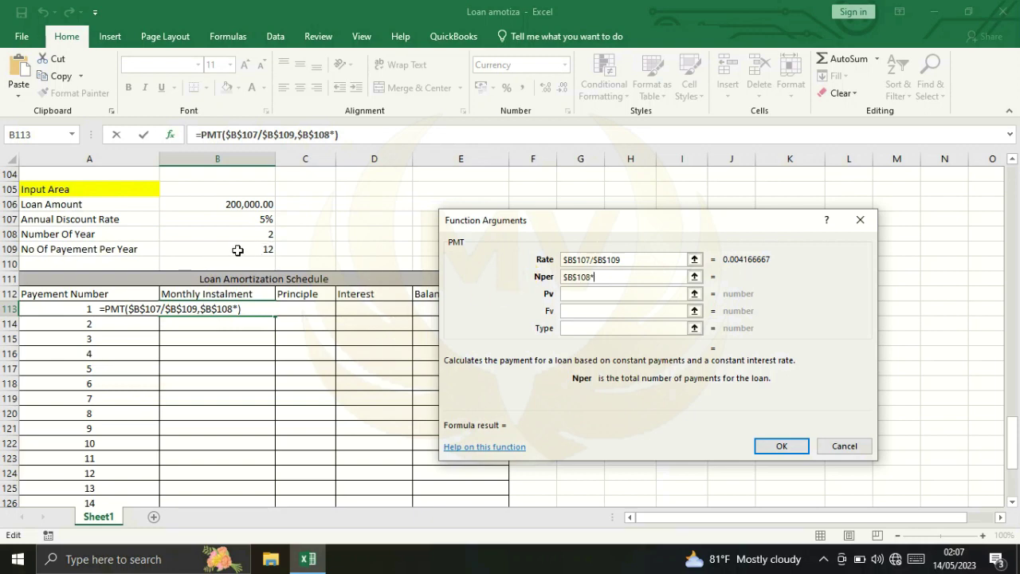
left_click(238, 250)
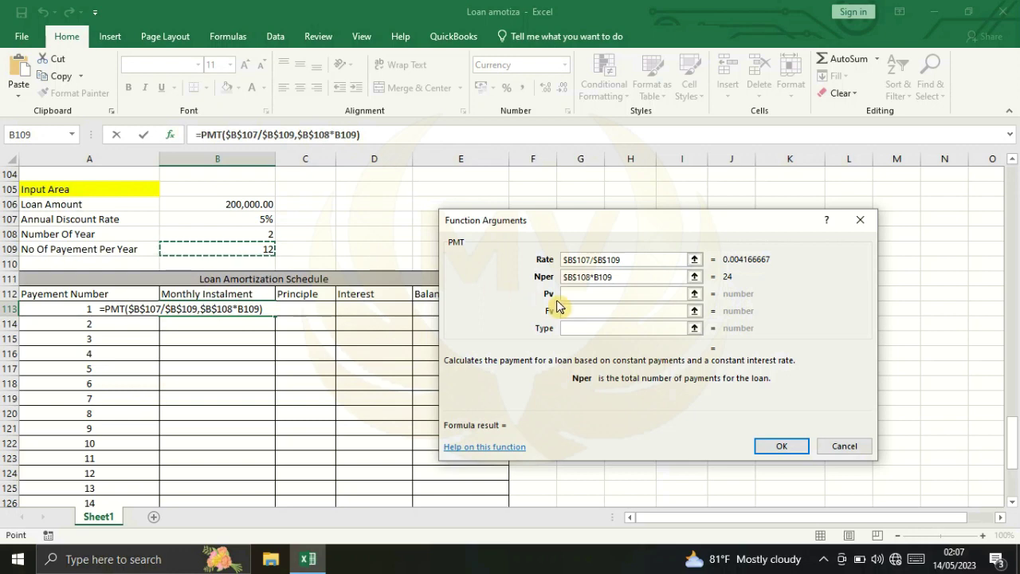
key("F4")
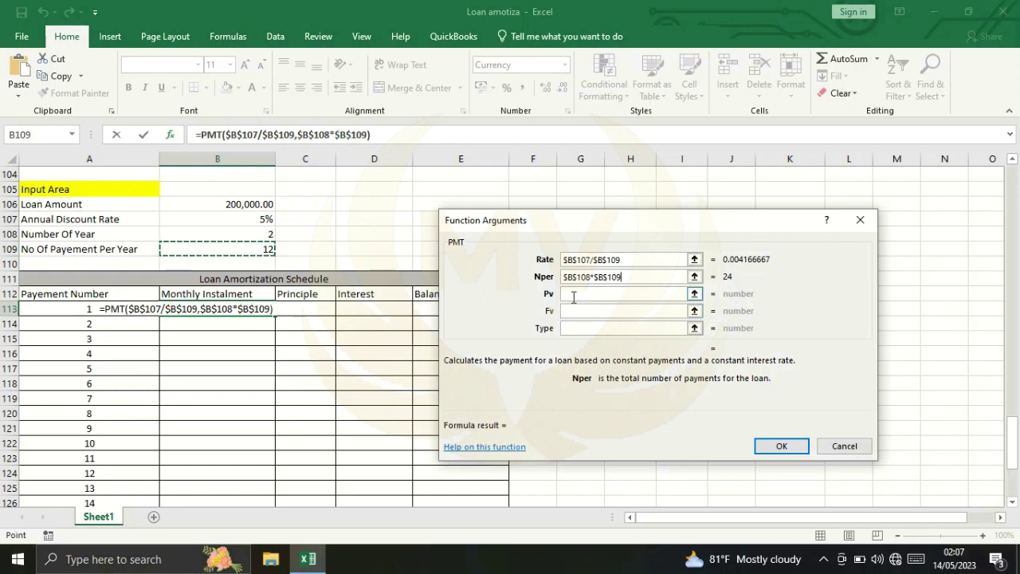
left_click(573, 295)
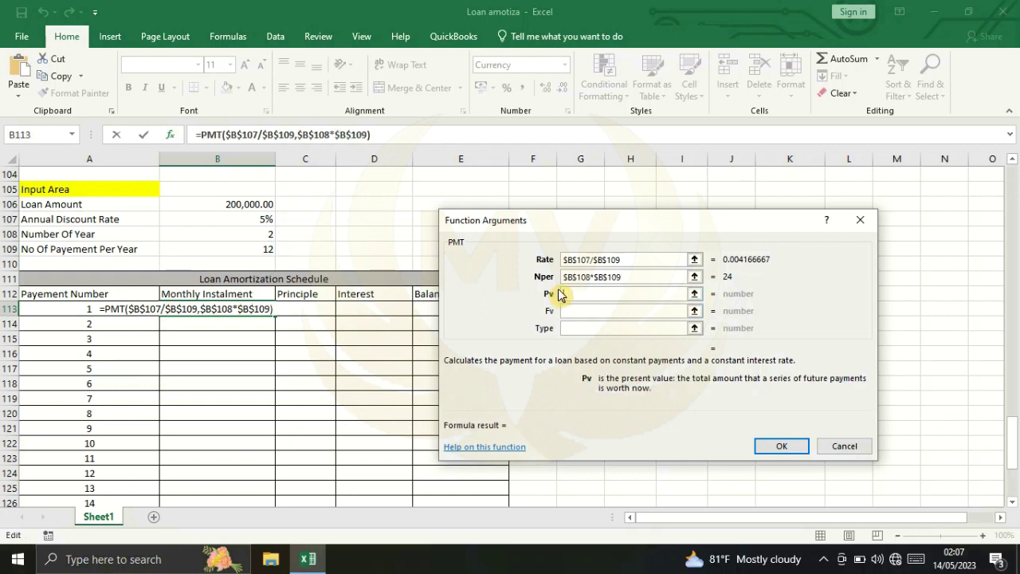
left_click(238, 204)
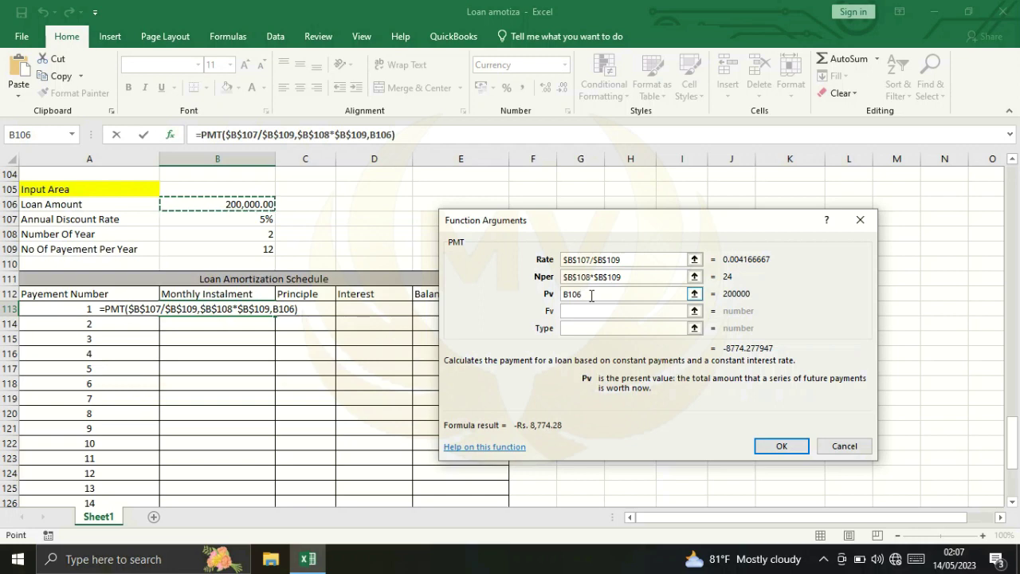
Step: Make Pv $B$106, set Type 0 and confirm, so B113 shows -Rs. 8,774.28
key("F4")
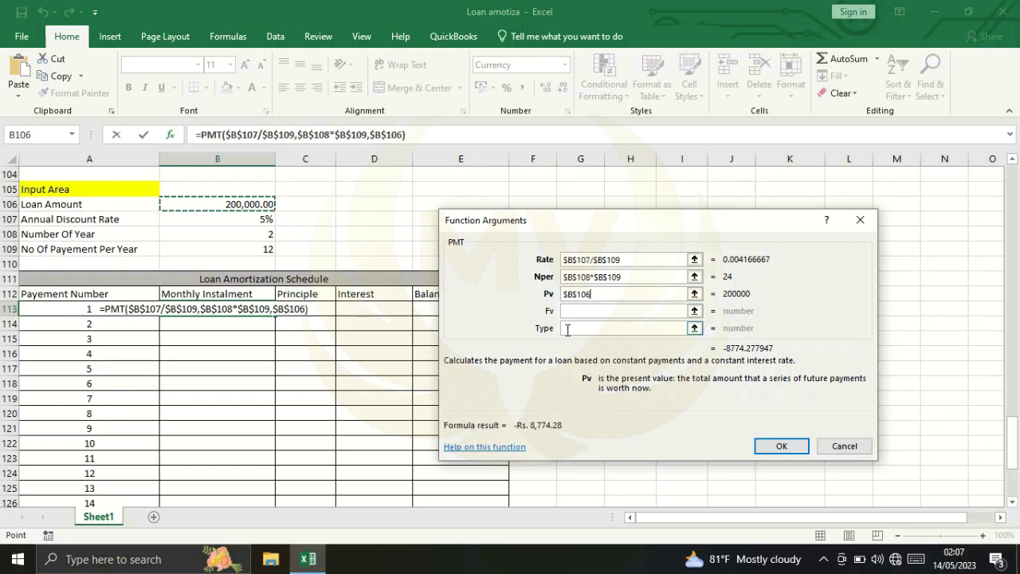
left_click(598, 327)
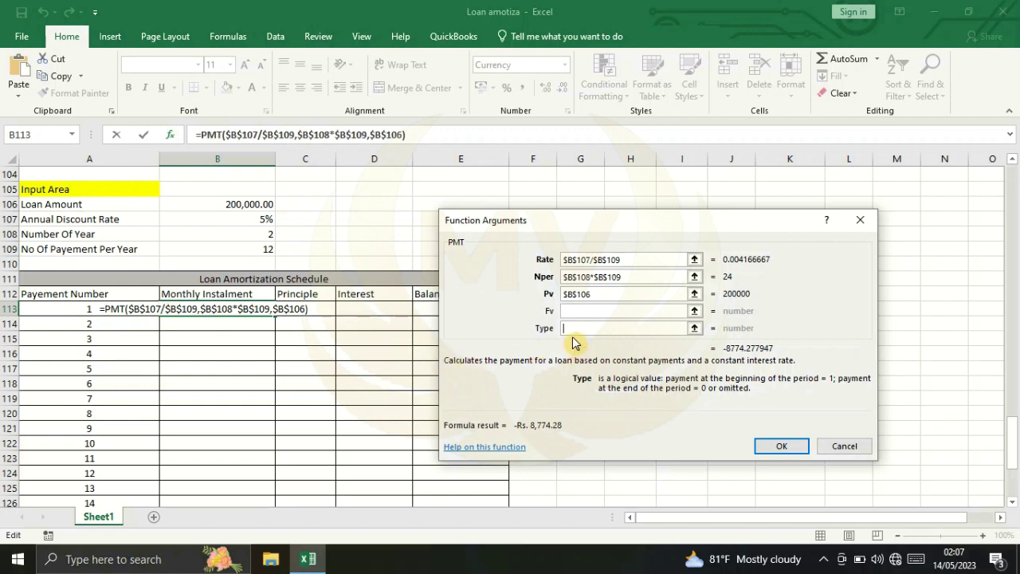
type("0")
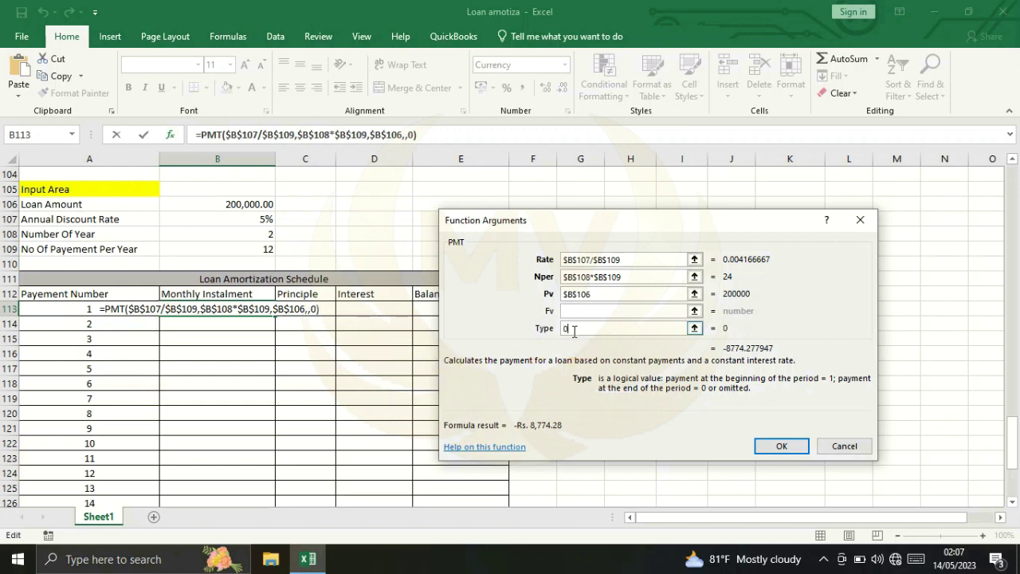
left_click(784, 448)
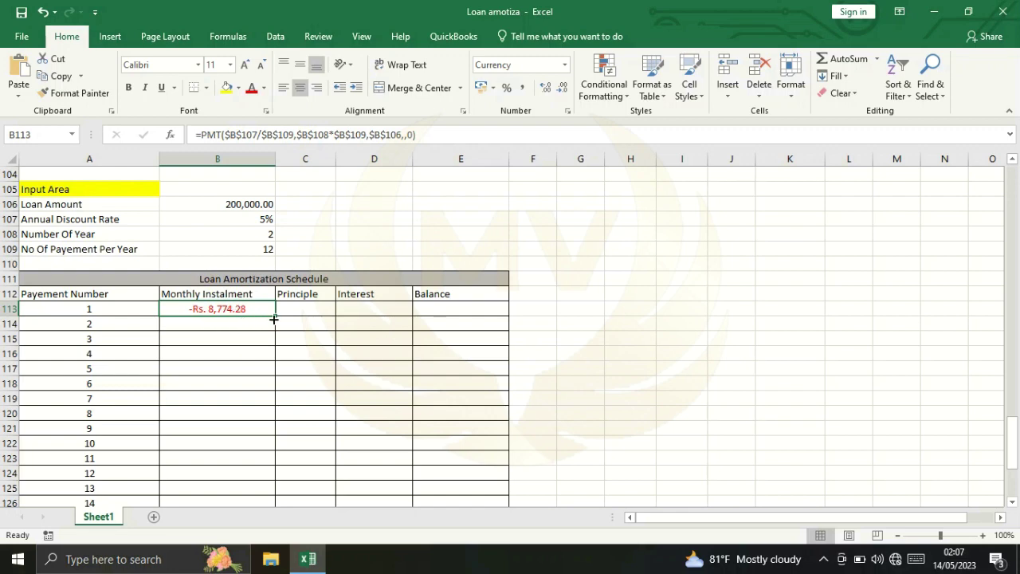
Step: Copy the PMT formula down B113:B136, giving -Rs. 8,774.28 per instalment, and widen column C
double_click(275, 316)
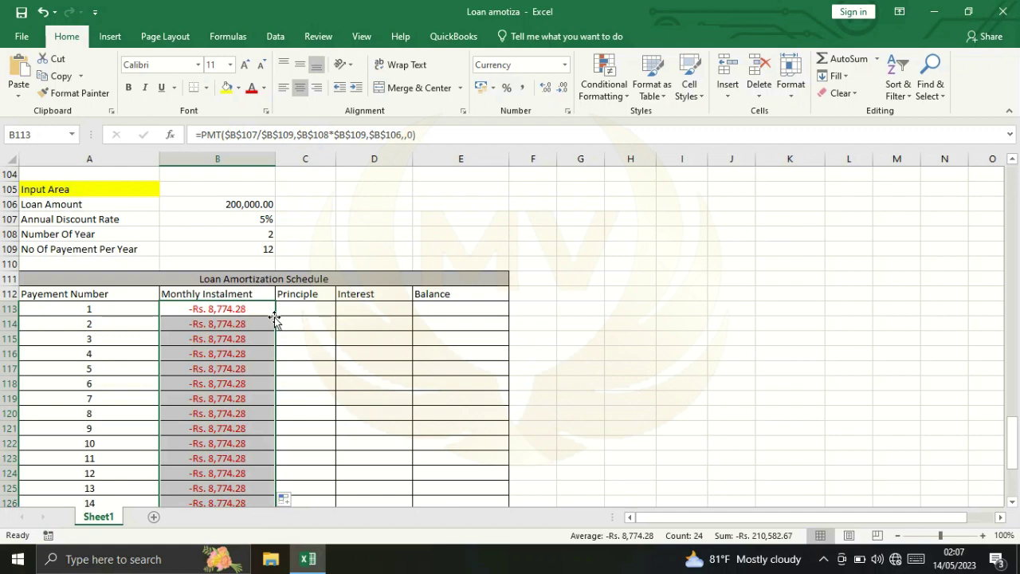
scroll(254, 352, "down", 3)
scroll(254, 351, "down", 3)
scroll(254, 351, "down", 2)
scroll(251, 353, "up", 3)
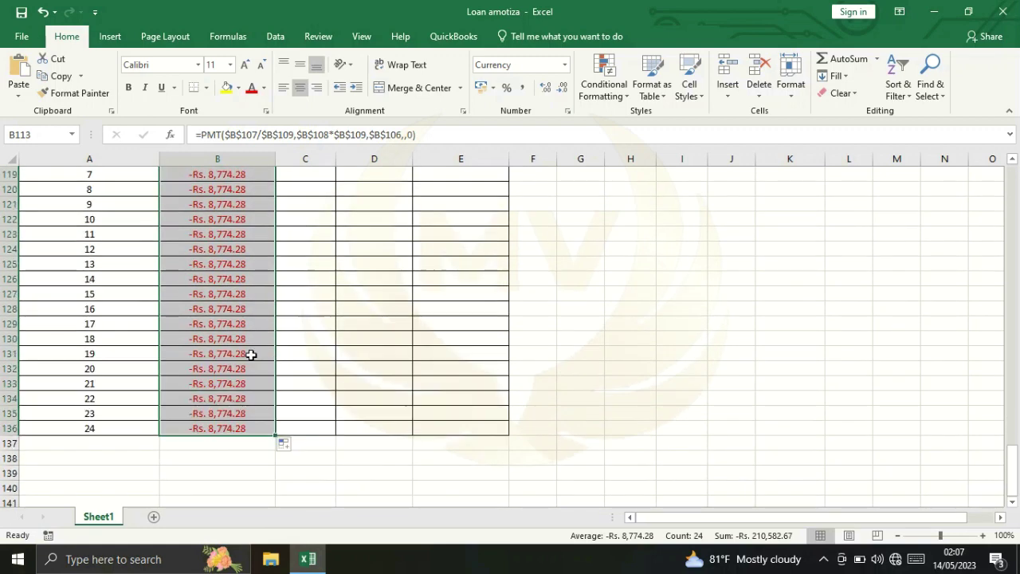
scroll(252, 353, "up", 2)
scroll(252, 353, "up", 3)
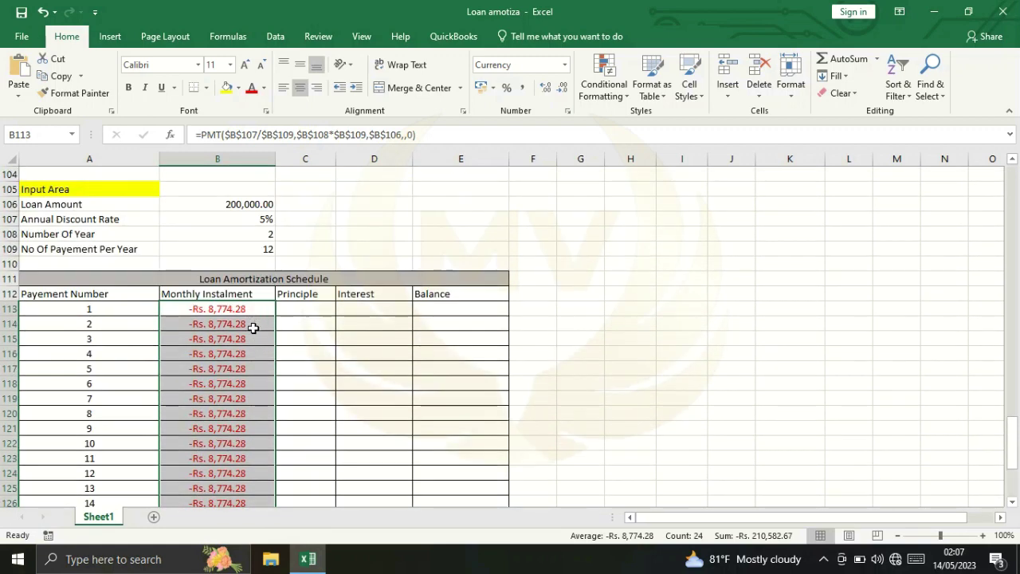
left_click(302, 311)
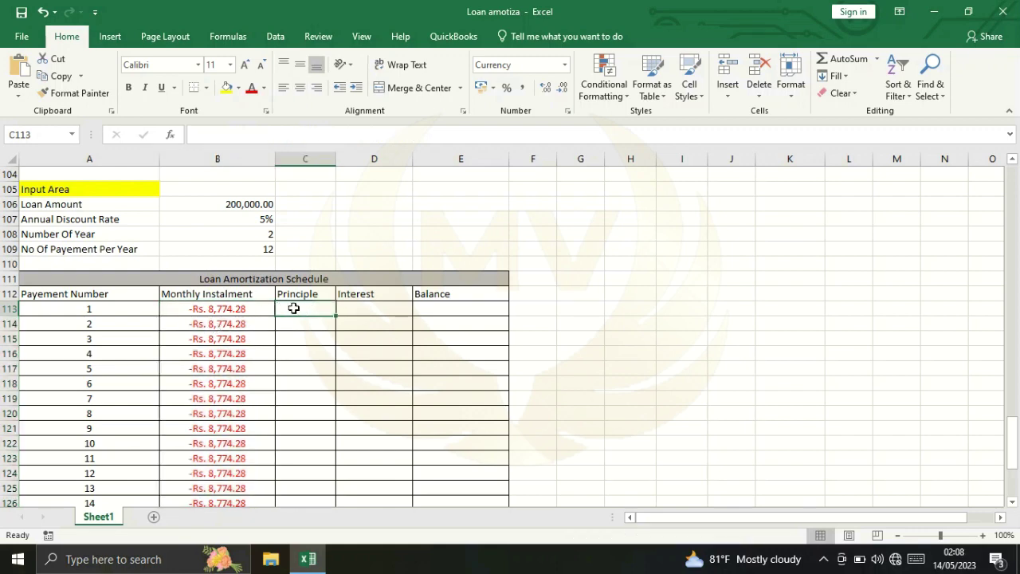
left_click_drag(337, 161, 350, 161)
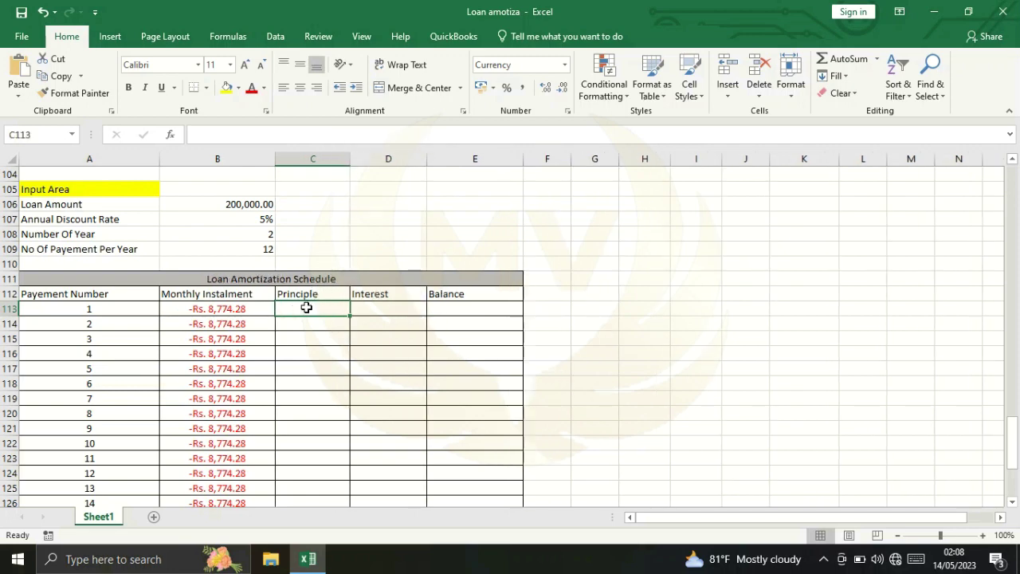
Step: Start a PPMT formula in C113 with rate $B$107/B109, then close its argument form
type("=ppm")
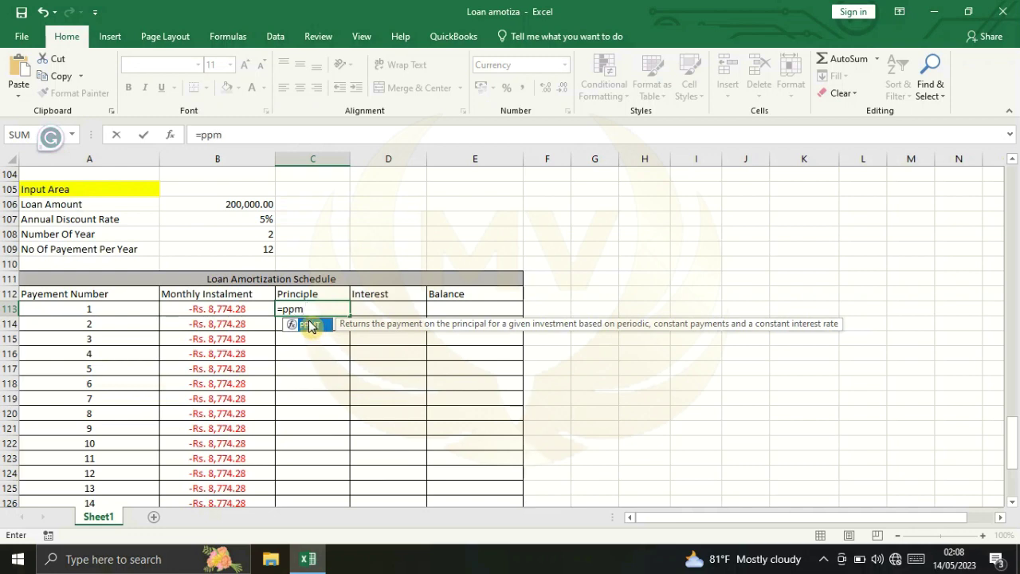
double_click(315, 325)
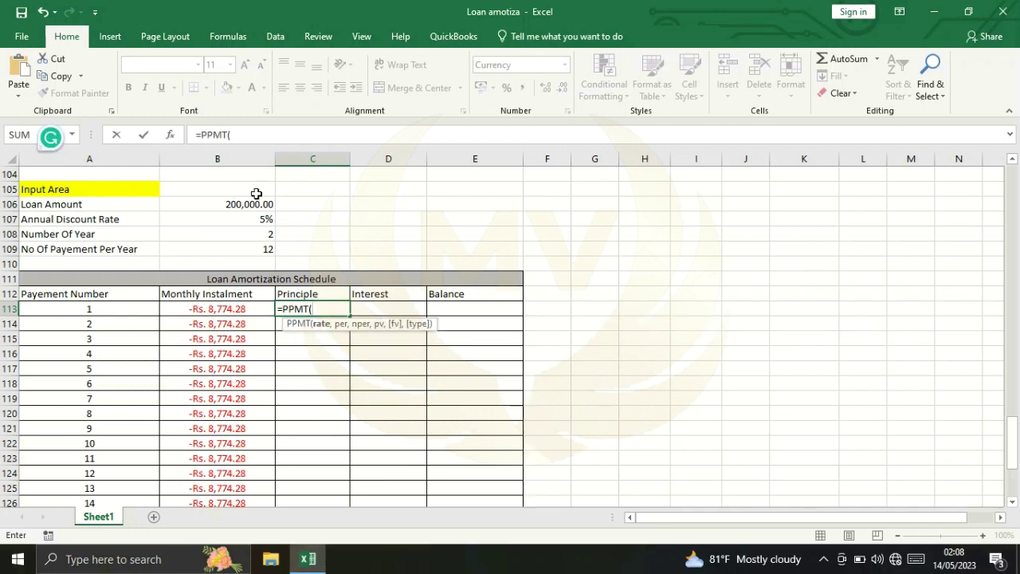
left_click(169, 140)
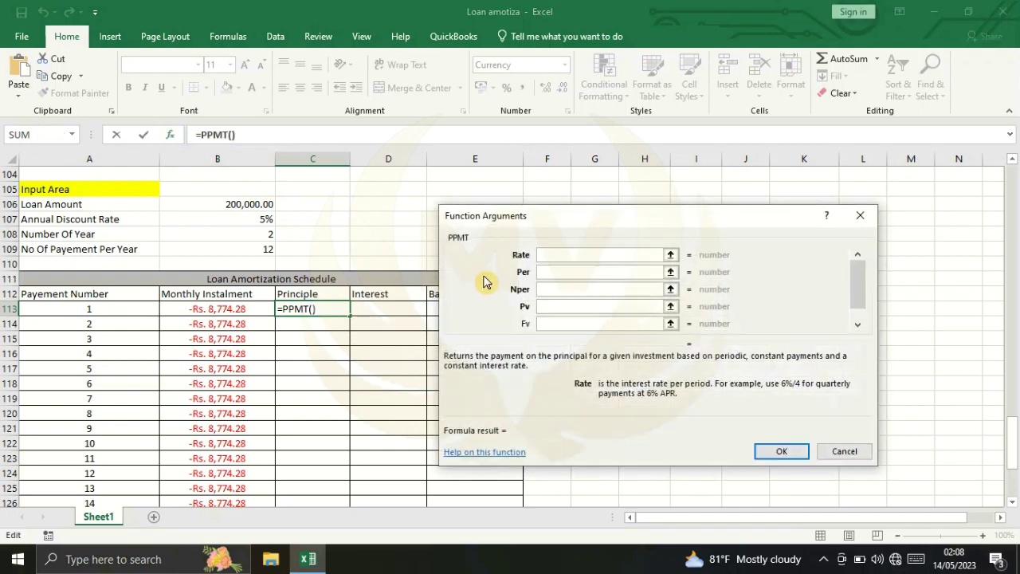
left_click_drag(547, 221, 559, 220)
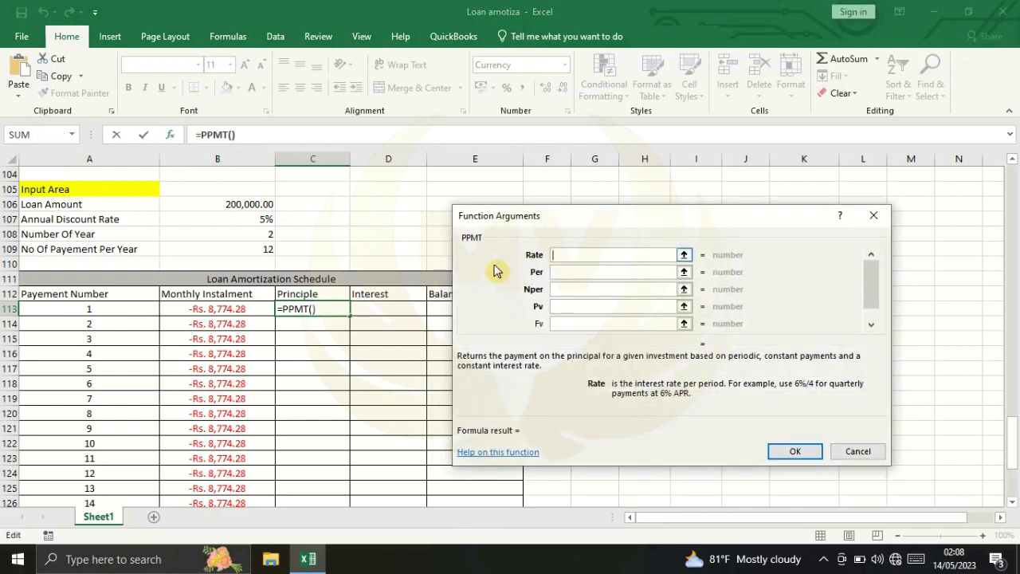
left_click(238, 221)
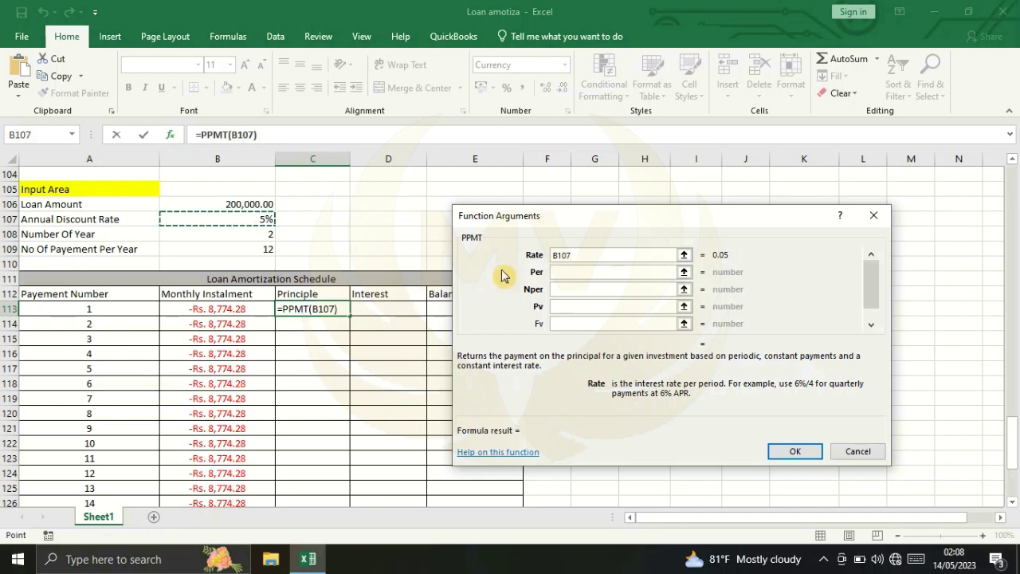
key("F4")
left_click(591, 271)
type("/")
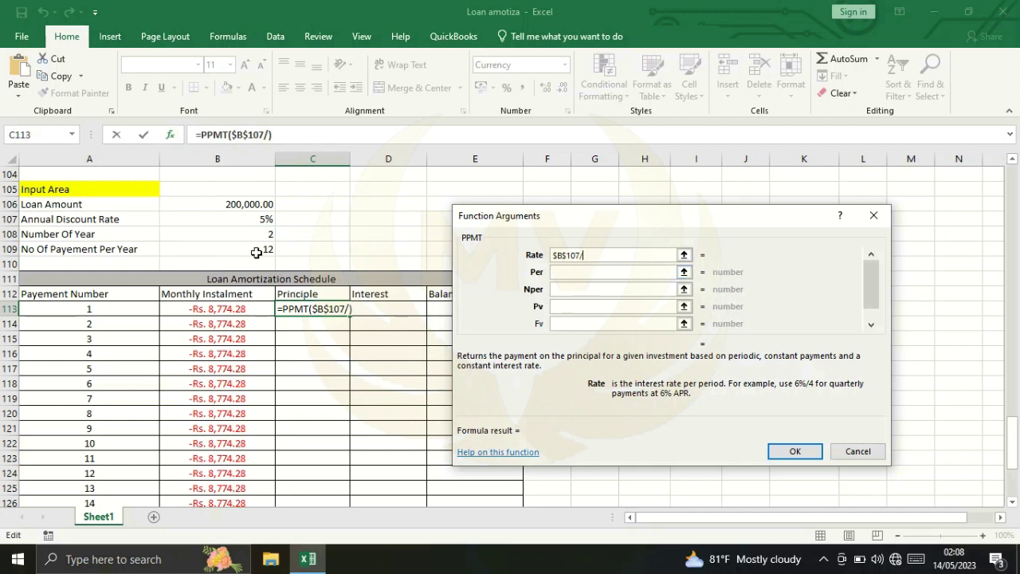
left_click(251, 250)
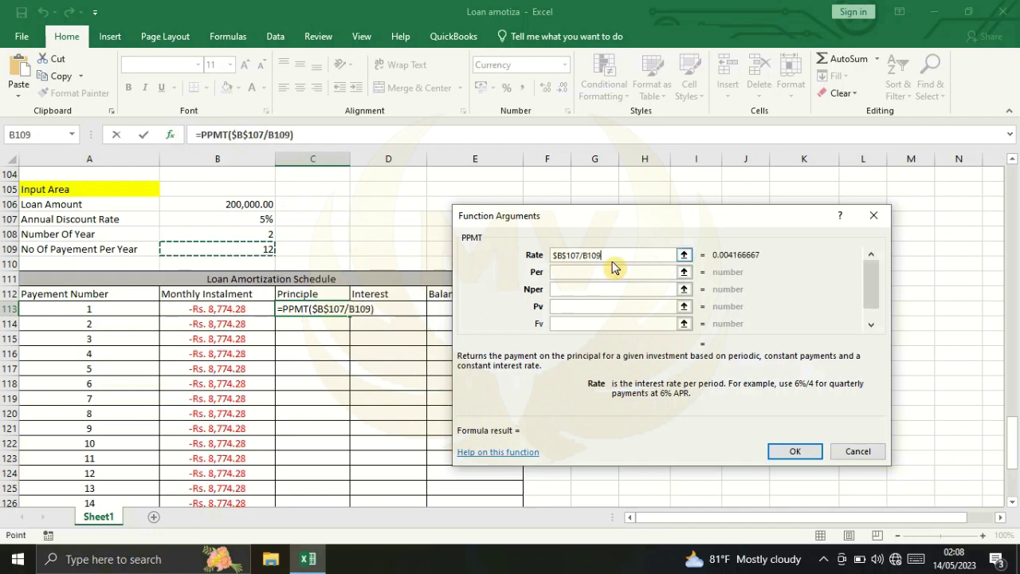
left_click(873, 215)
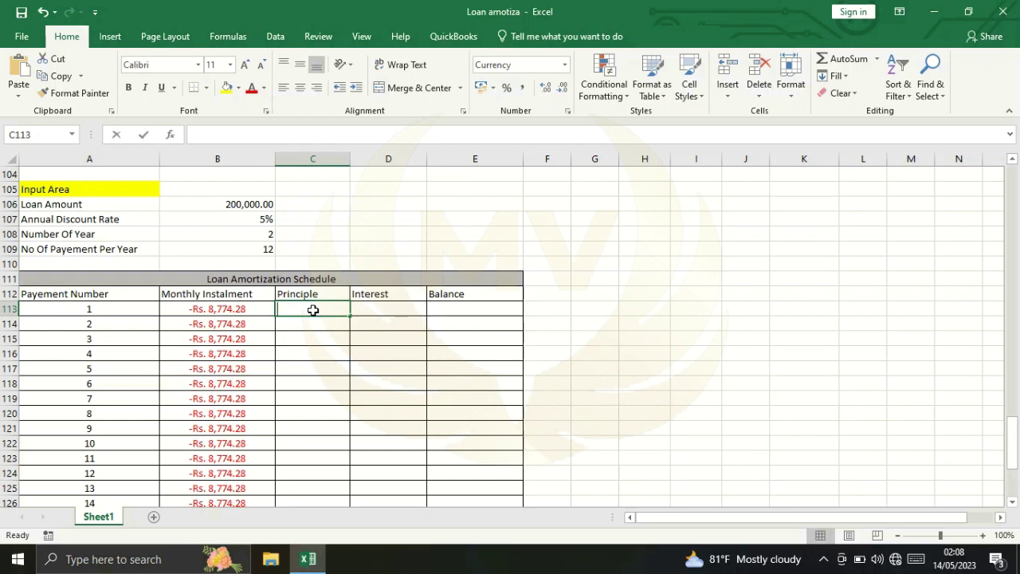
Step: Re-enter =PPMT() in C113 from the autocomplete list and bring up its empty arguments form
type("=ppm")
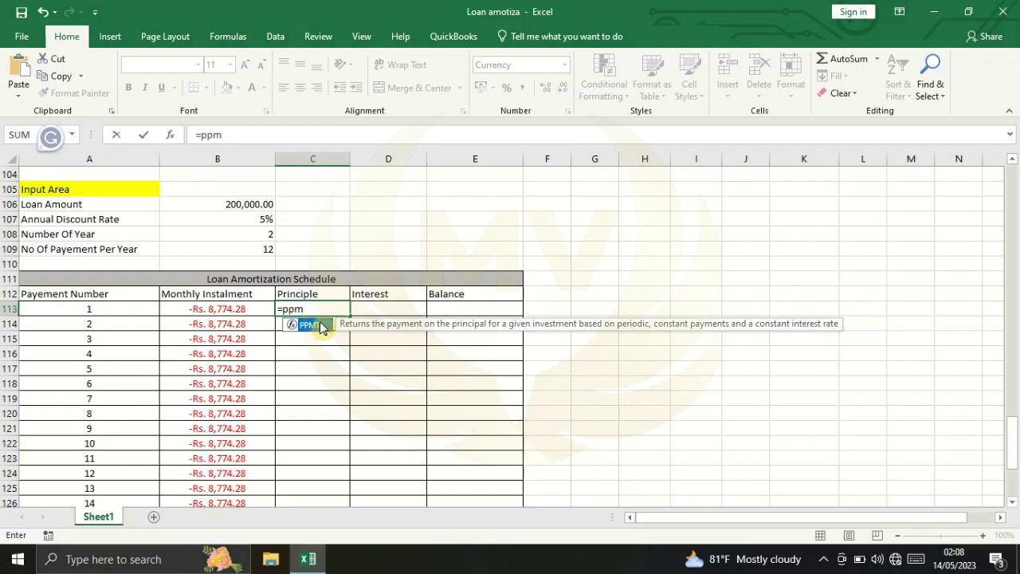
double_click(315, 330)
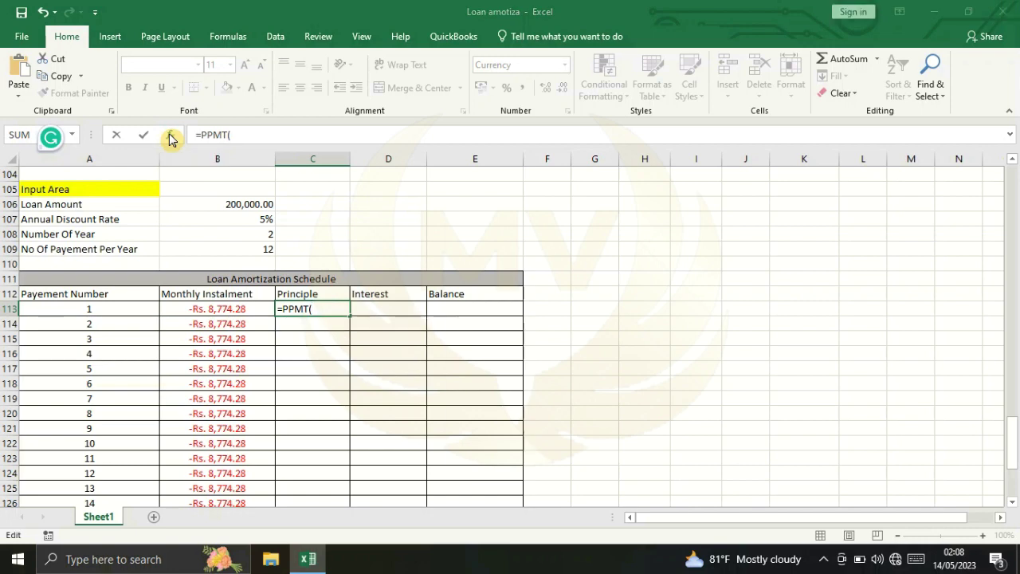
left_click(169, 138)
left_click_drag(570, 205, 570, 204)
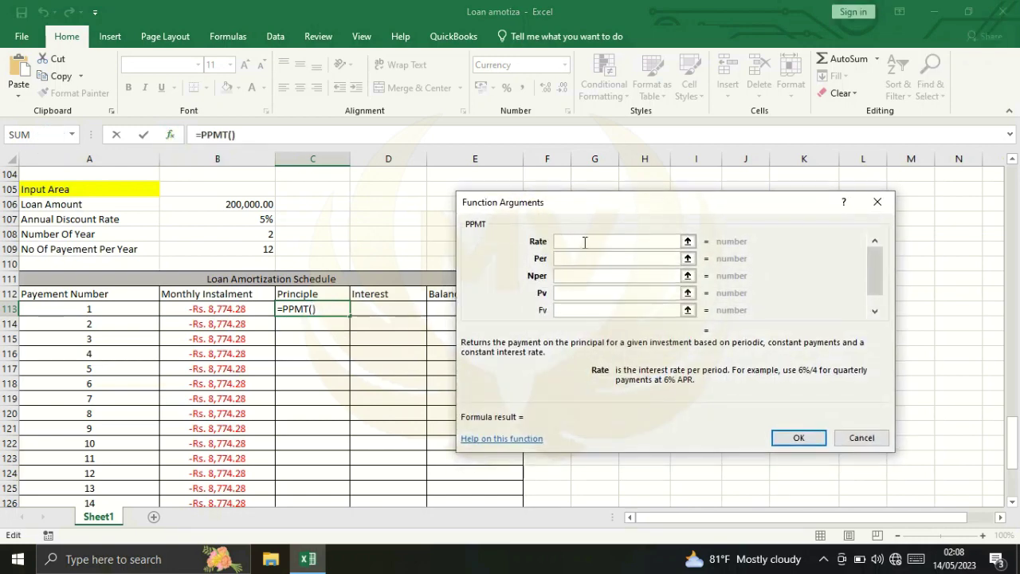
Step: Set the PPMT Rate to $B$107/$B$109 and Per to A113
left_click(247, 219)
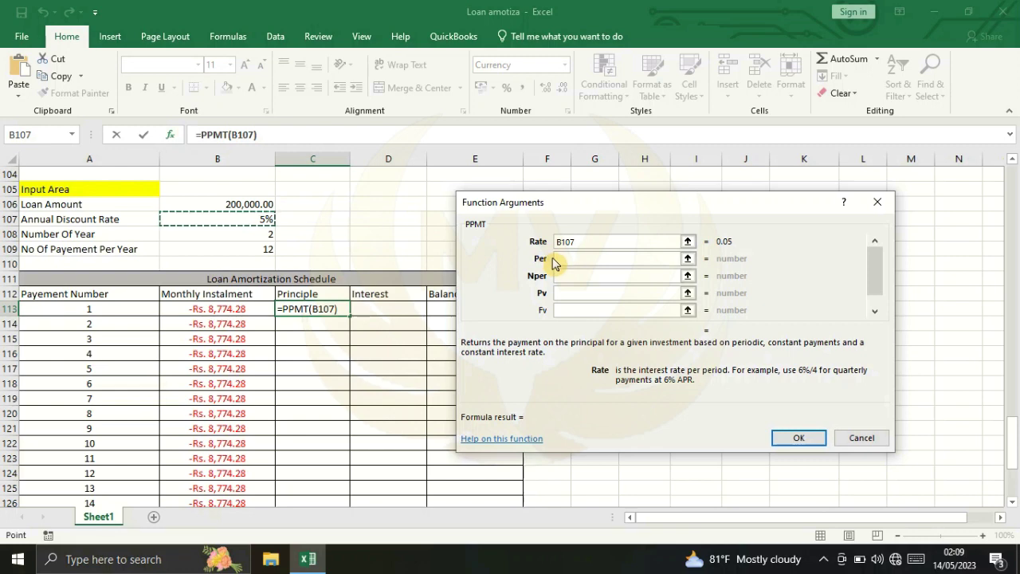
key("F4")
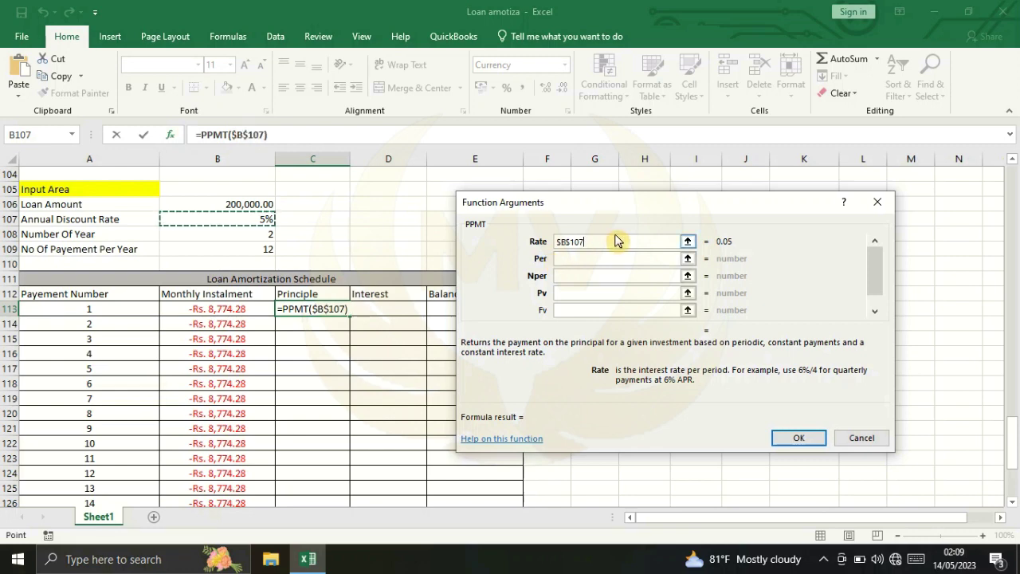
type("/")
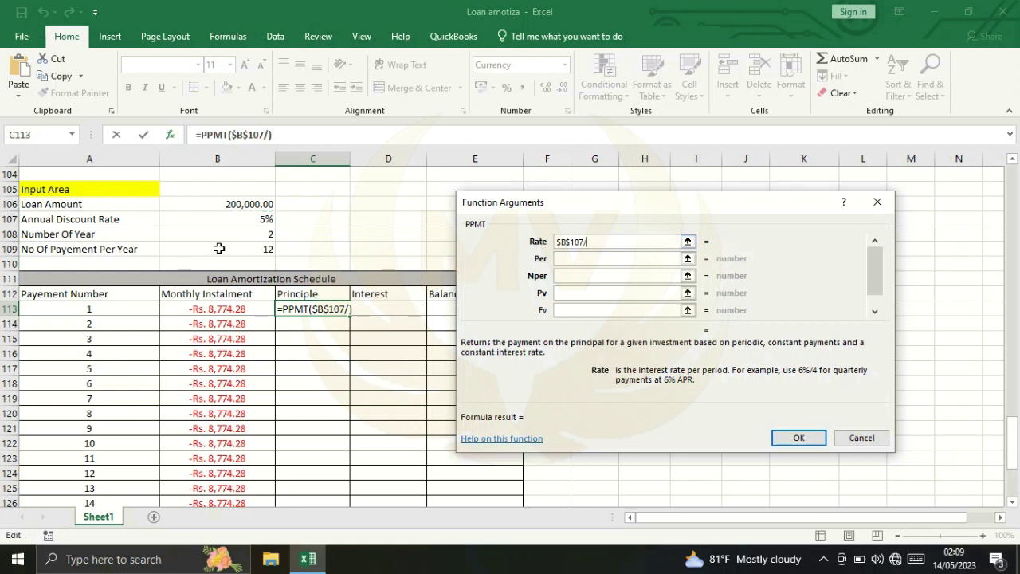
left_click(231, 246)
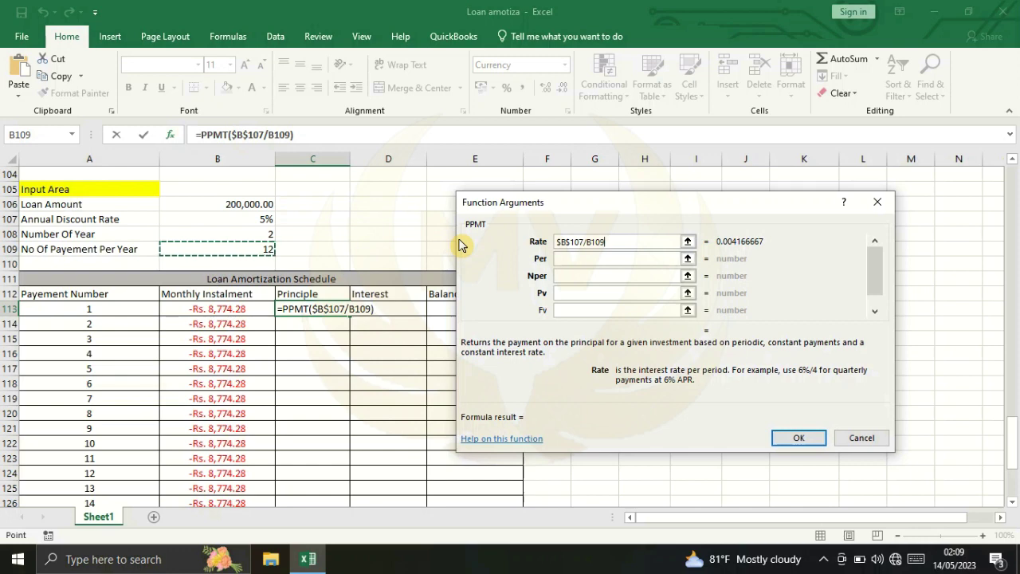
key("F4")
left_click(608, 258)
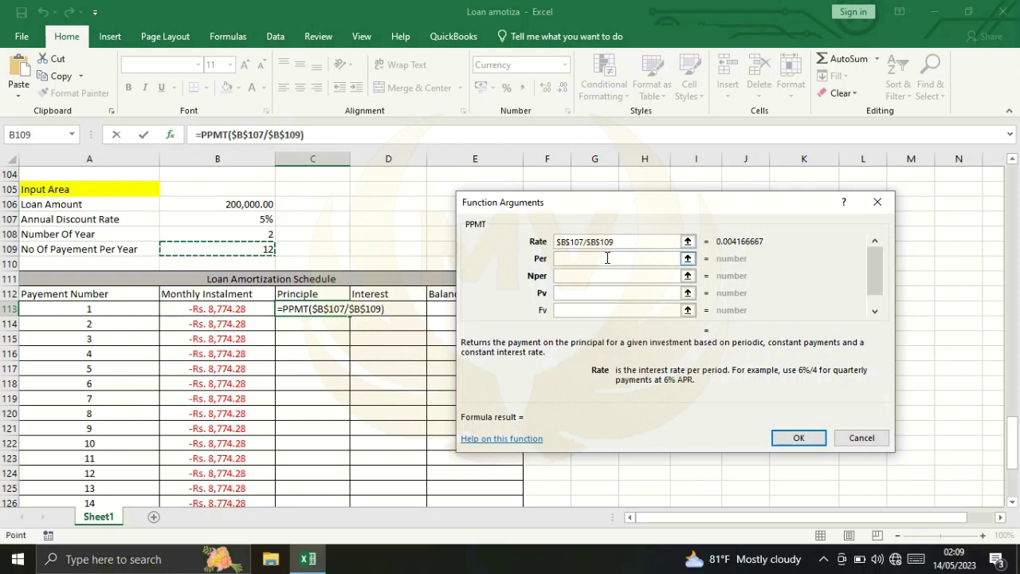
left_click(564, 259)
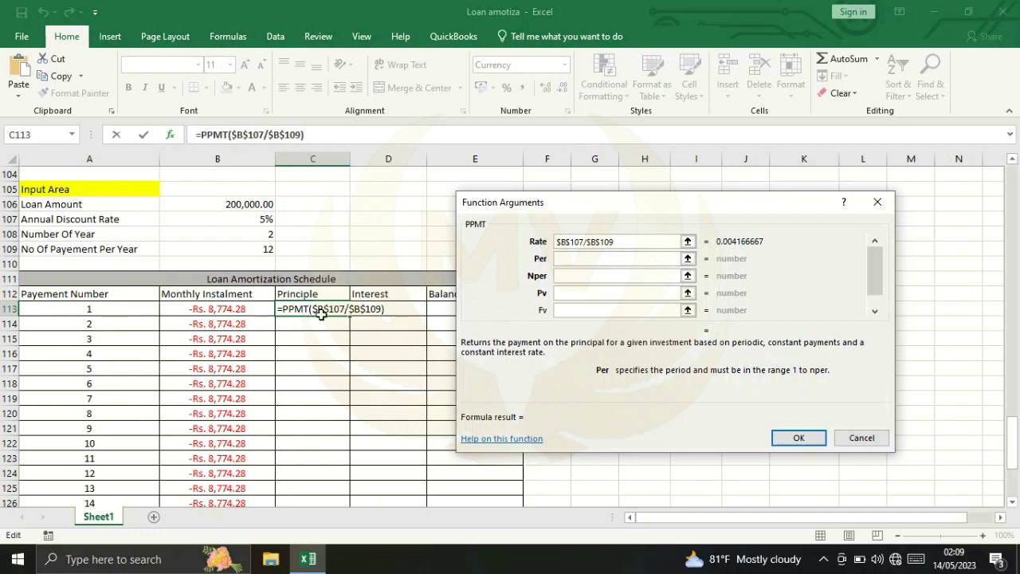
left_click(100, 311)
Step: Set Nper to $B$108*$B$109 and Pv to $B$106, and confirm the PPMT formula
left_click(566, 279)
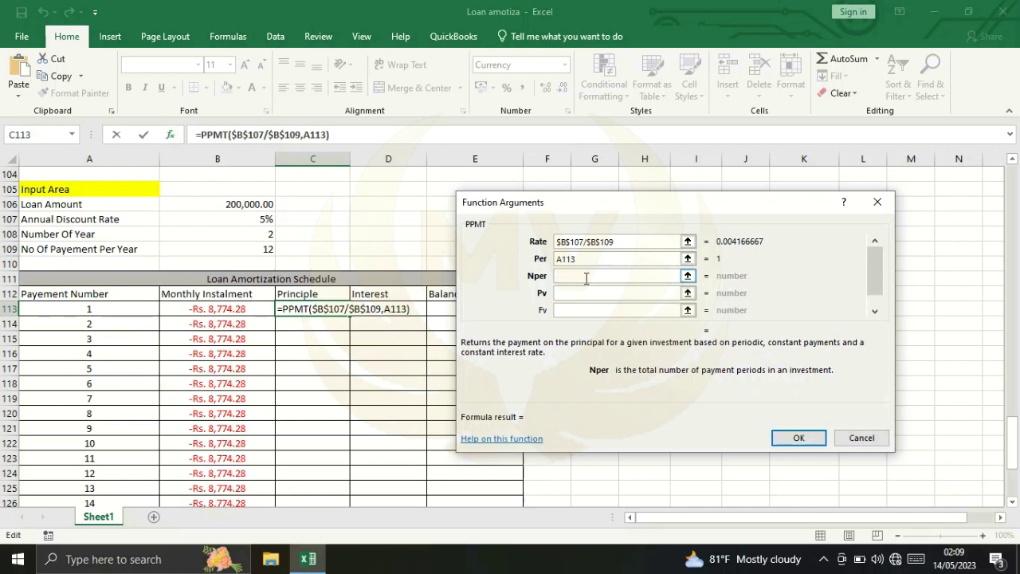
left_click(257, 234)
key("F4")
type("*")
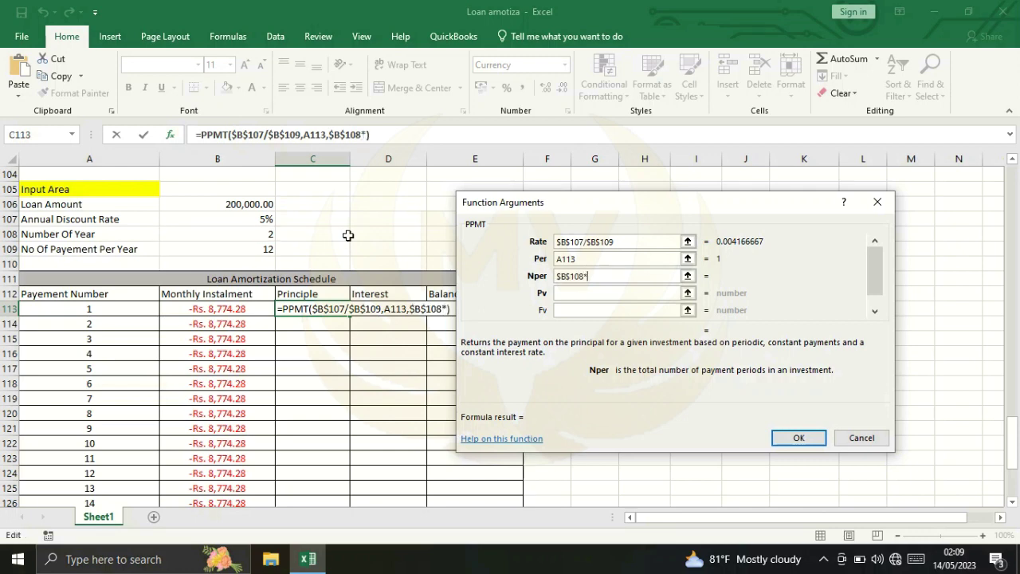
left_click(253, 248)
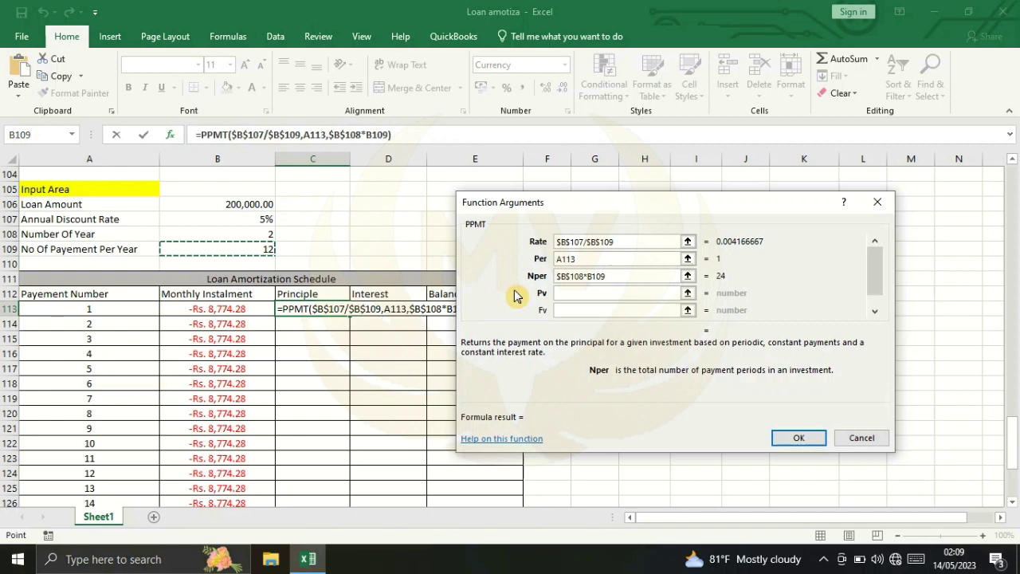
key("F4")
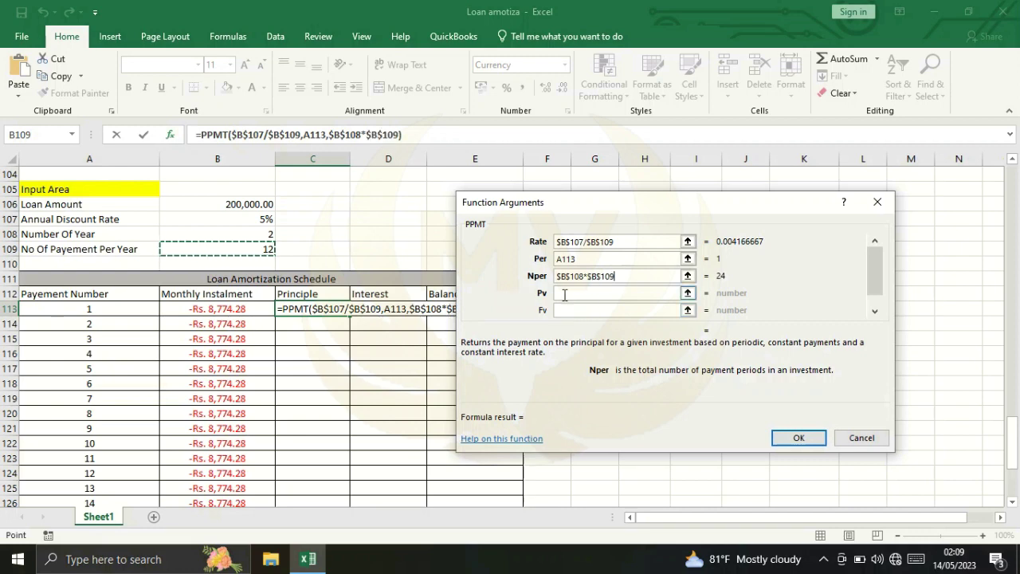
left_click(564, 294)
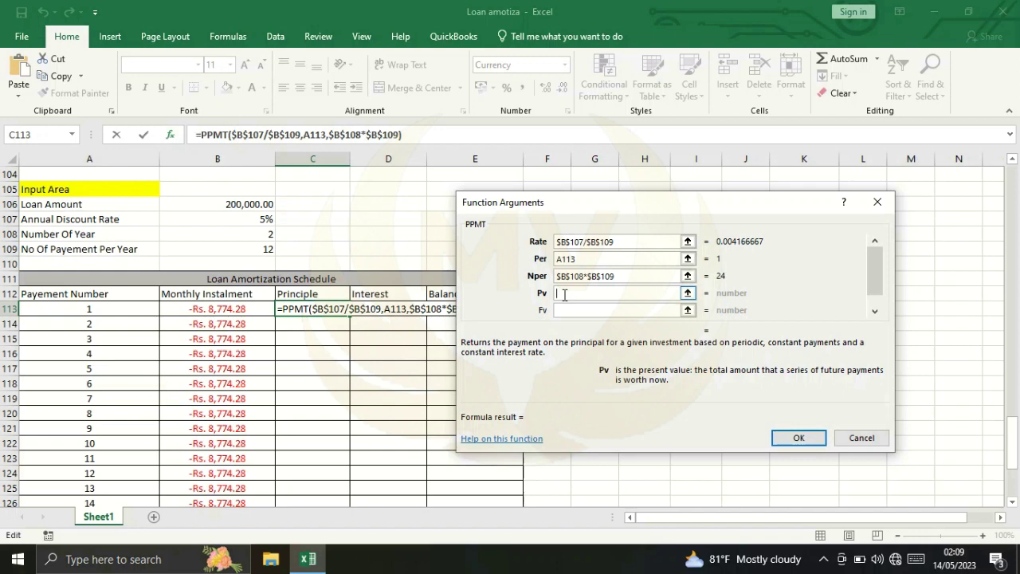
left_click(220, 205)
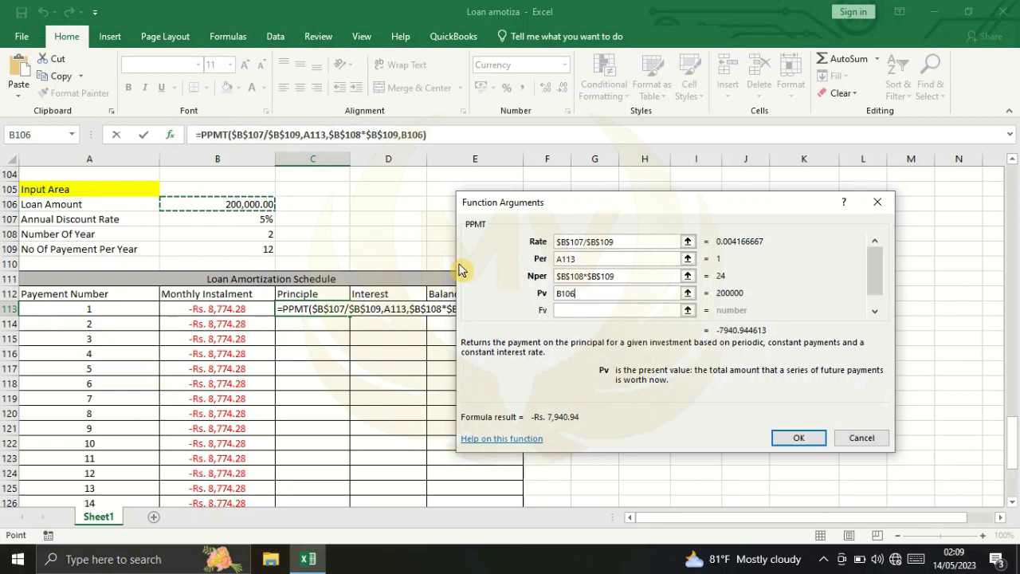
key("F4")
left_click(777, 437)
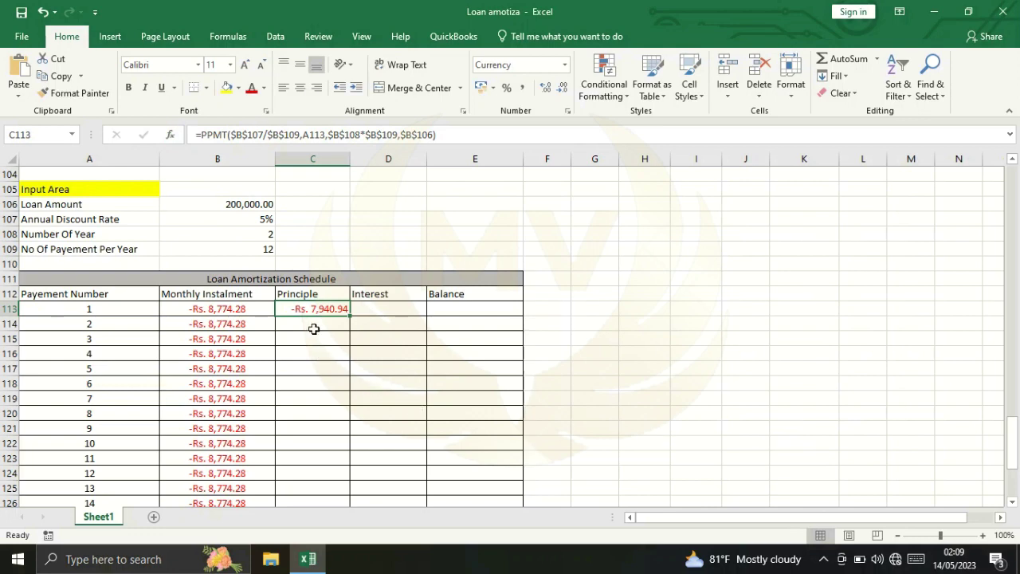
Step: Copy the principal formula down C113:C136, totalling -Rs. 200,000.00
left_click(234, 310)
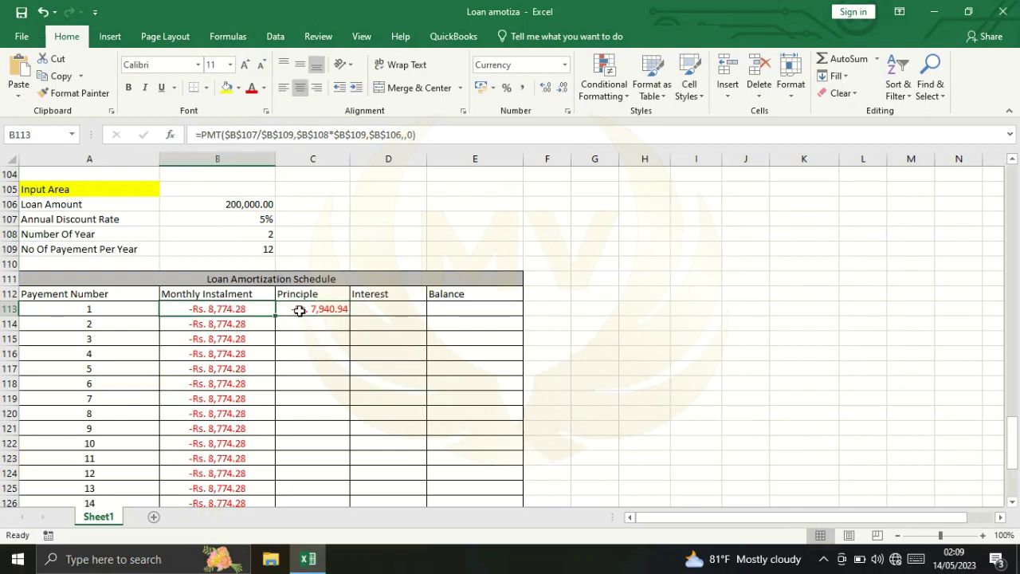
left_click(304, 311)
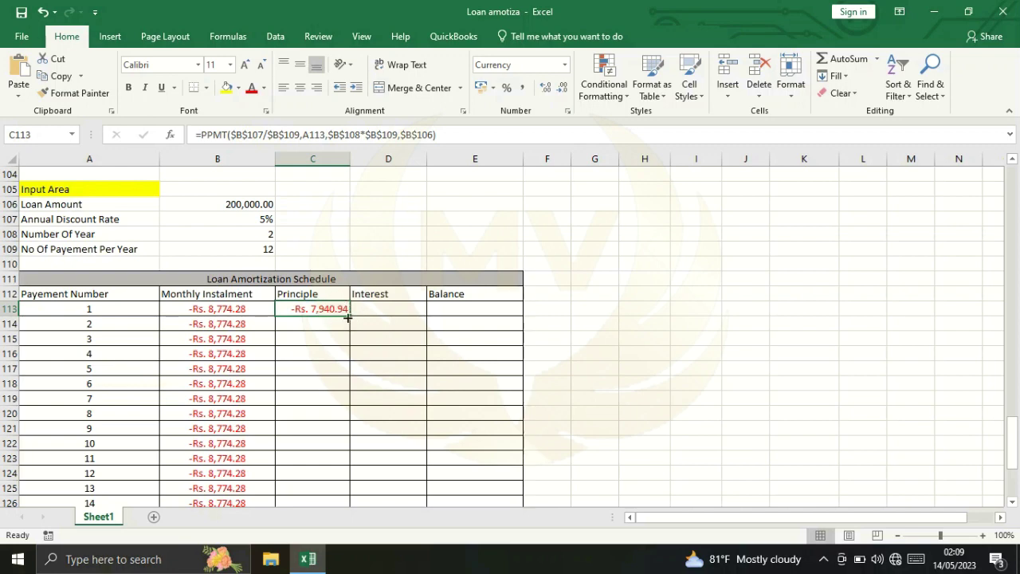
left_click_drag(348, 316, 352, 318)
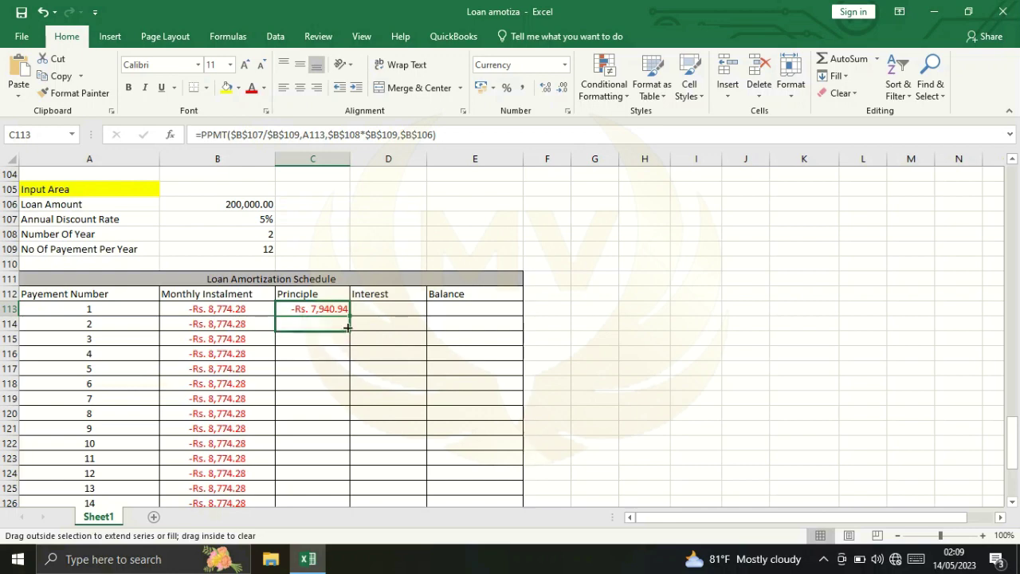
double_click(351, 317)
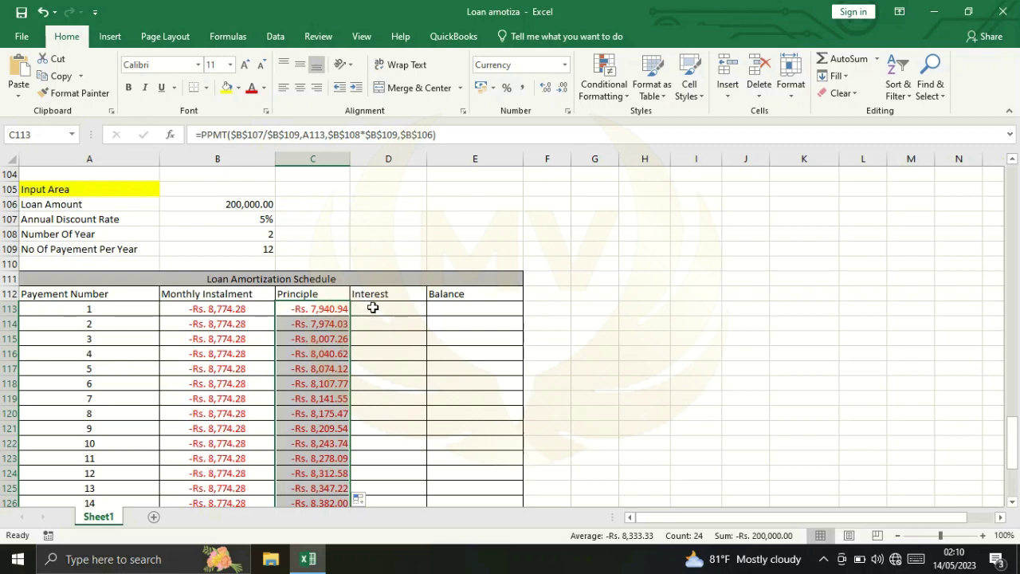
left_click(372, 307)
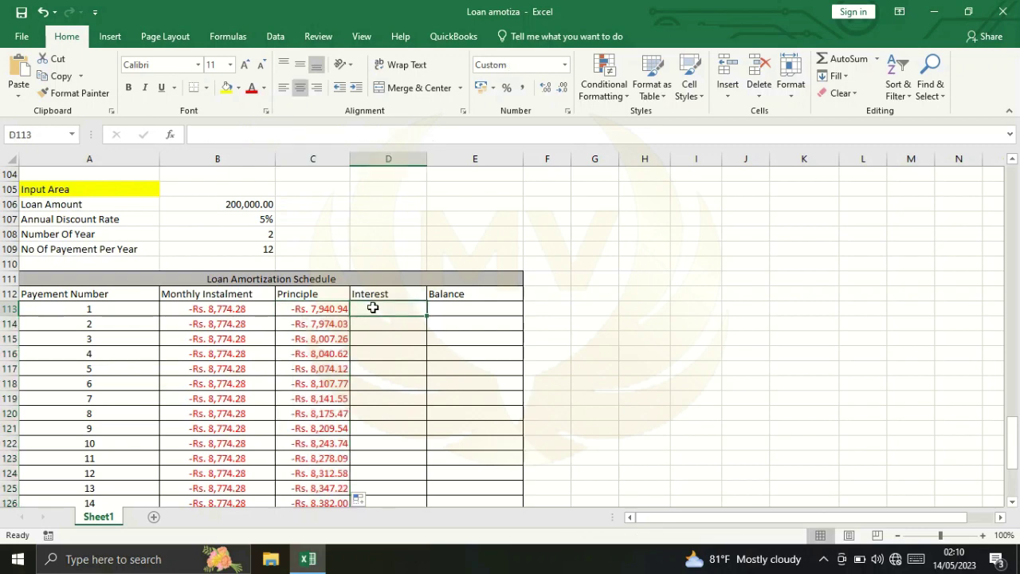
Step: Enter =IPMT() in D113 via autocomplete and bring up its empty arguments form
type("=")
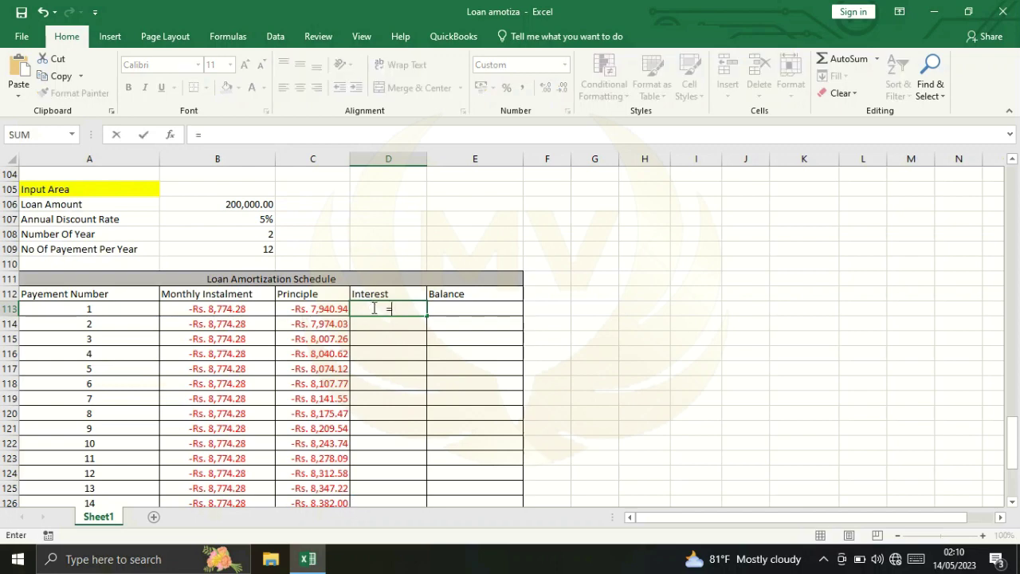
type("i")
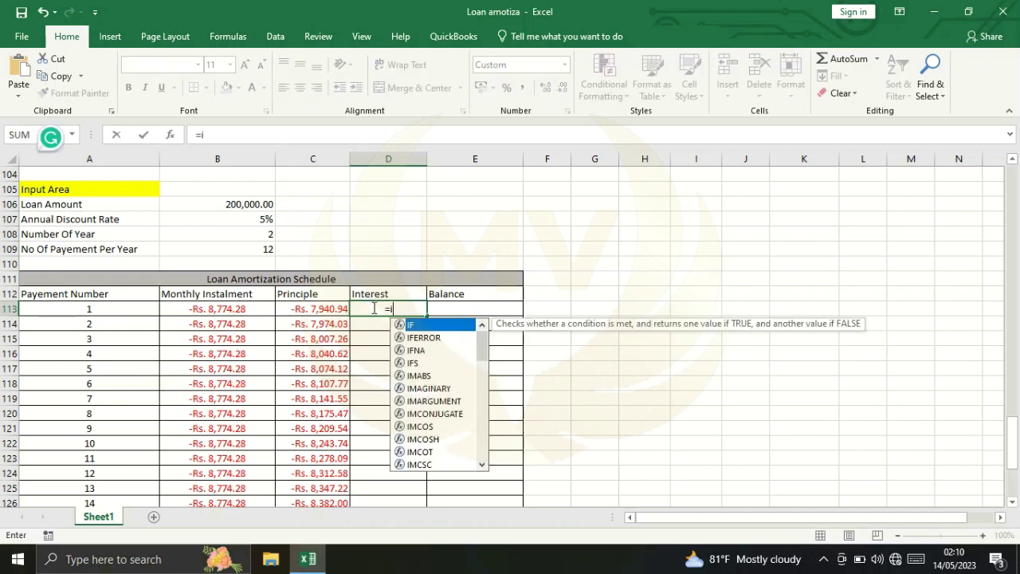
type("pm")
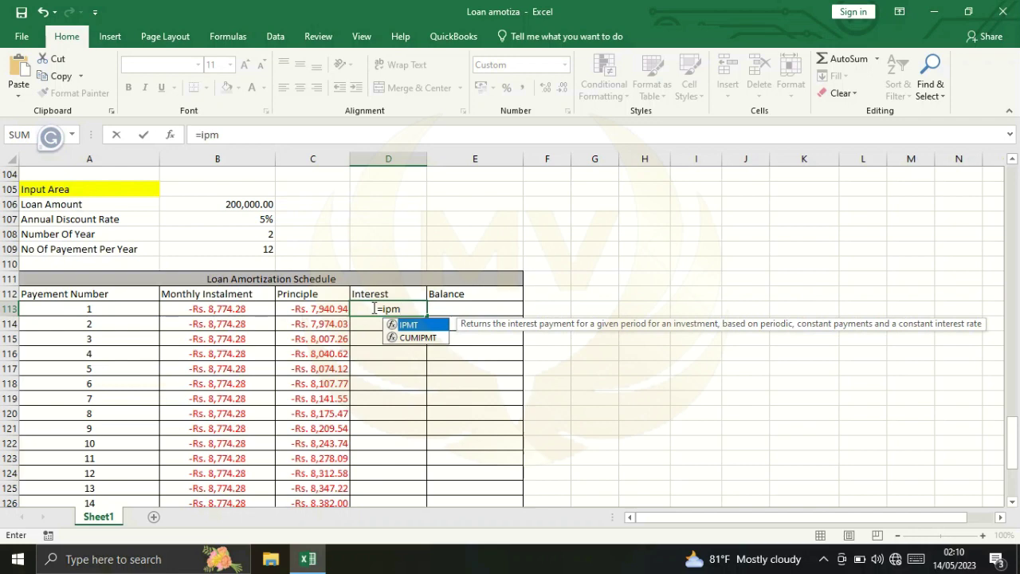
double_click(407, 324)
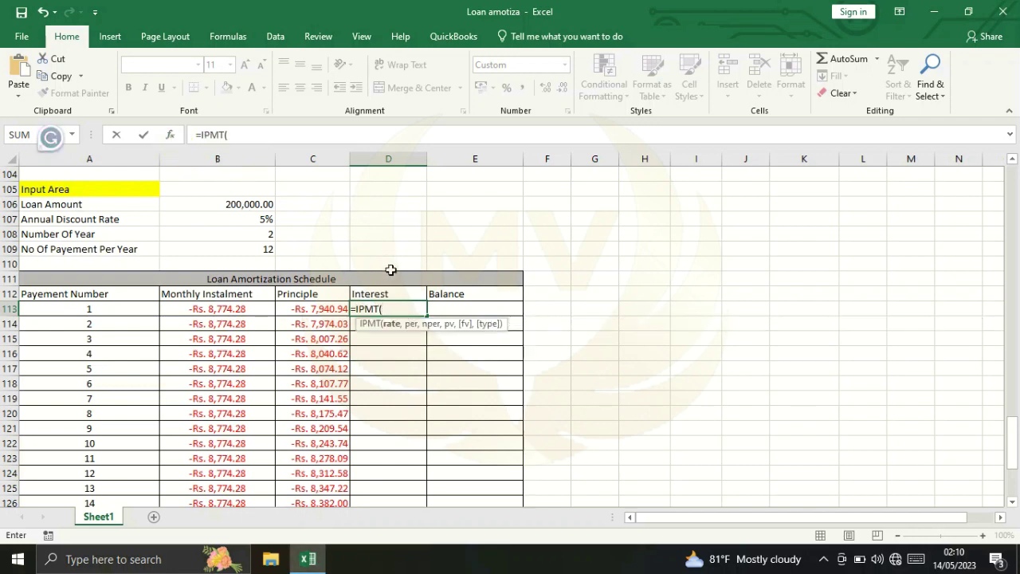
left_click(173, 137)
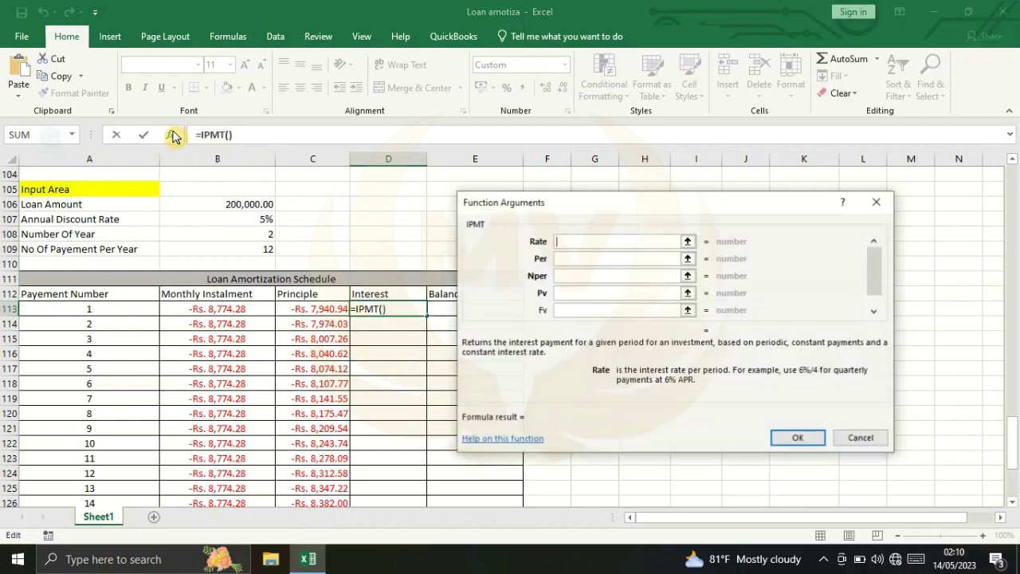
Step: Set the IPMT Rate to $B$107/$B$109 and Per to A113
left_click_drag(577, 205, 607, 205)
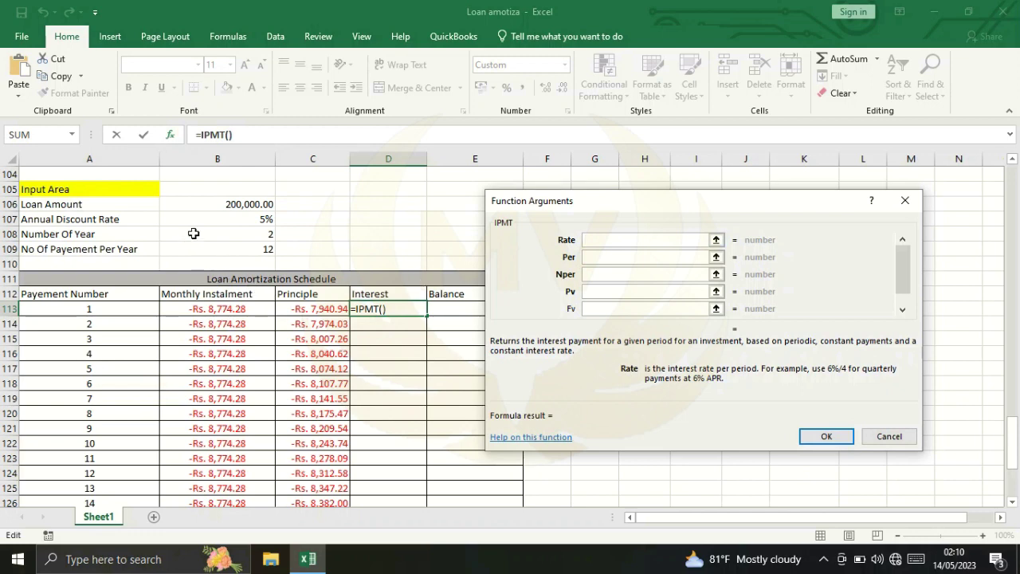
left_click(241, 221)
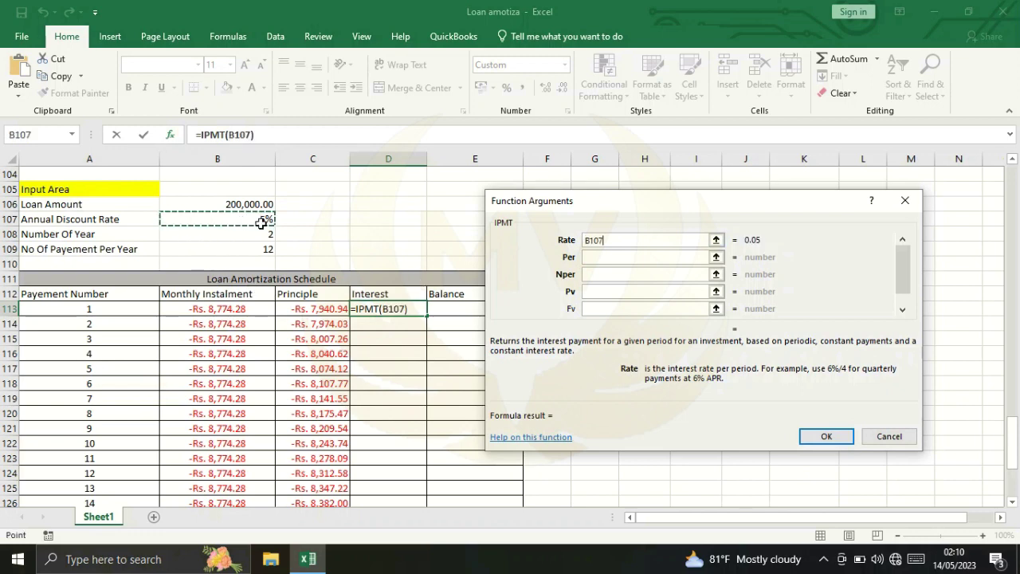
key("F4")
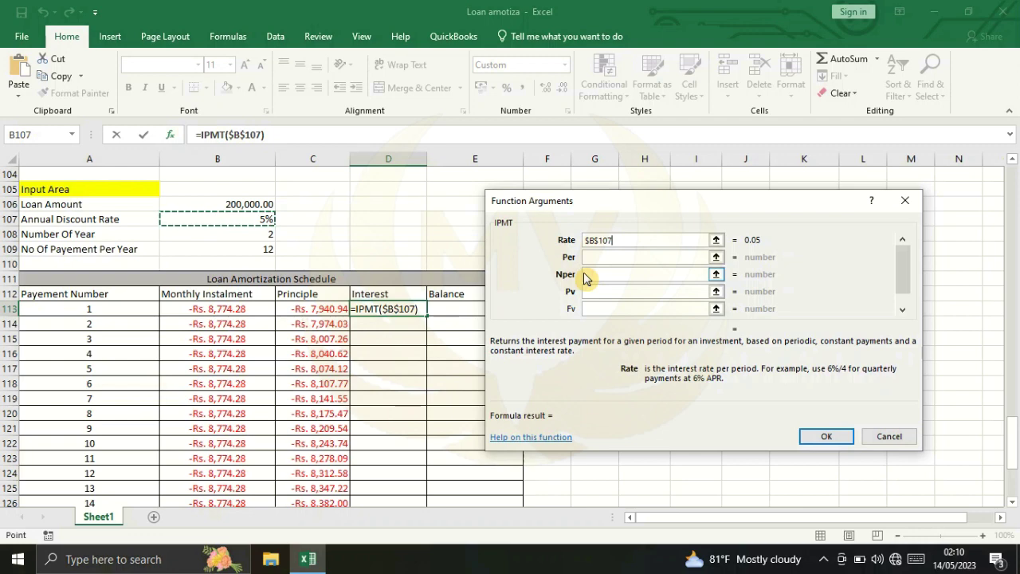
type("/")
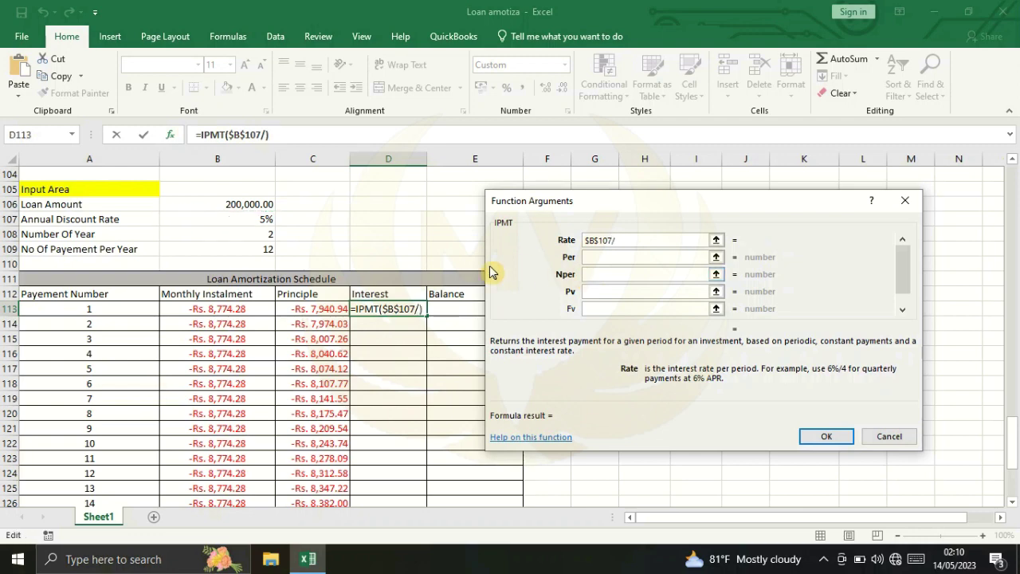
left_click(235, 249)
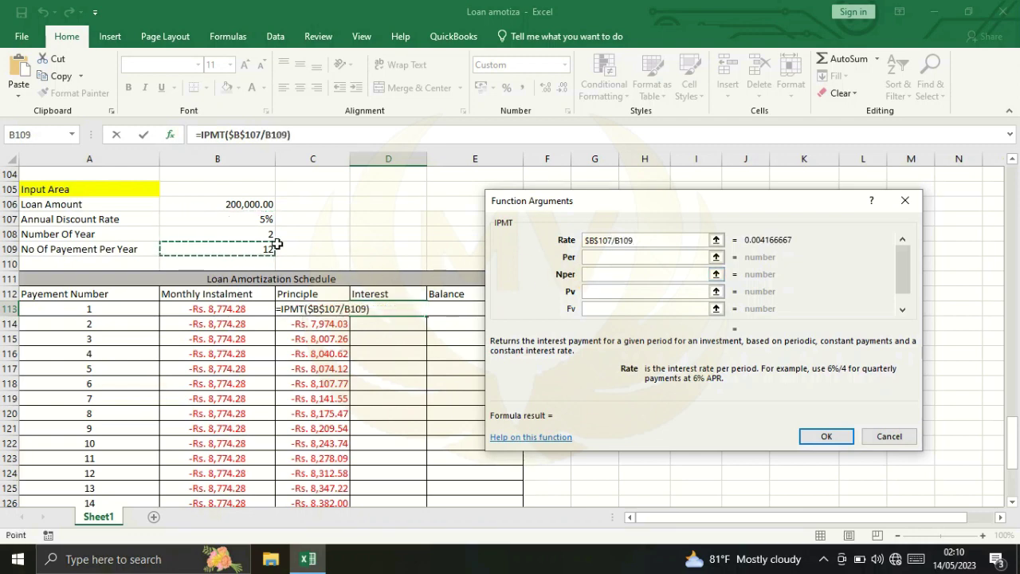
key("F4")
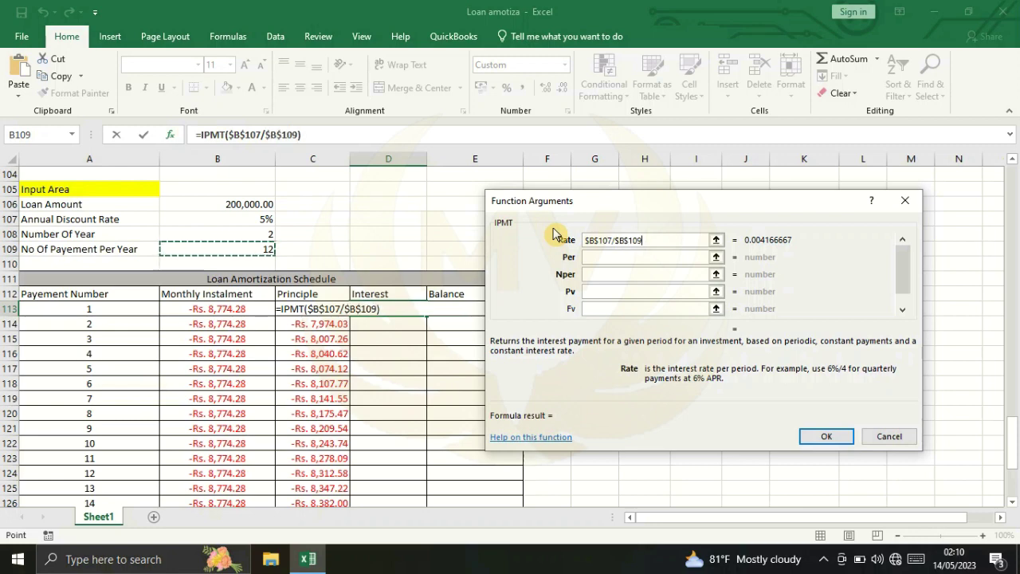
left_click(596, 257)
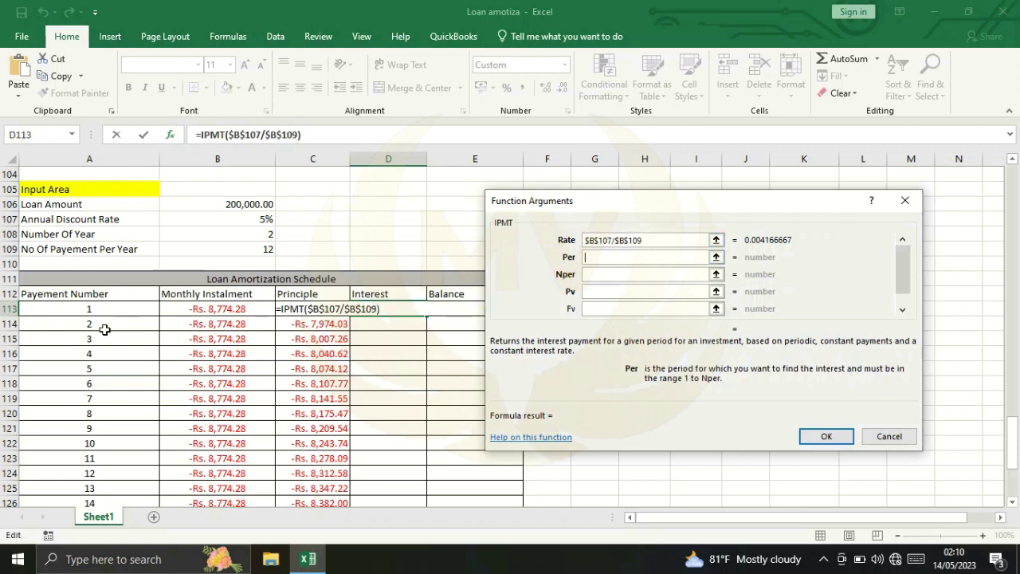
left_click(88, 311)
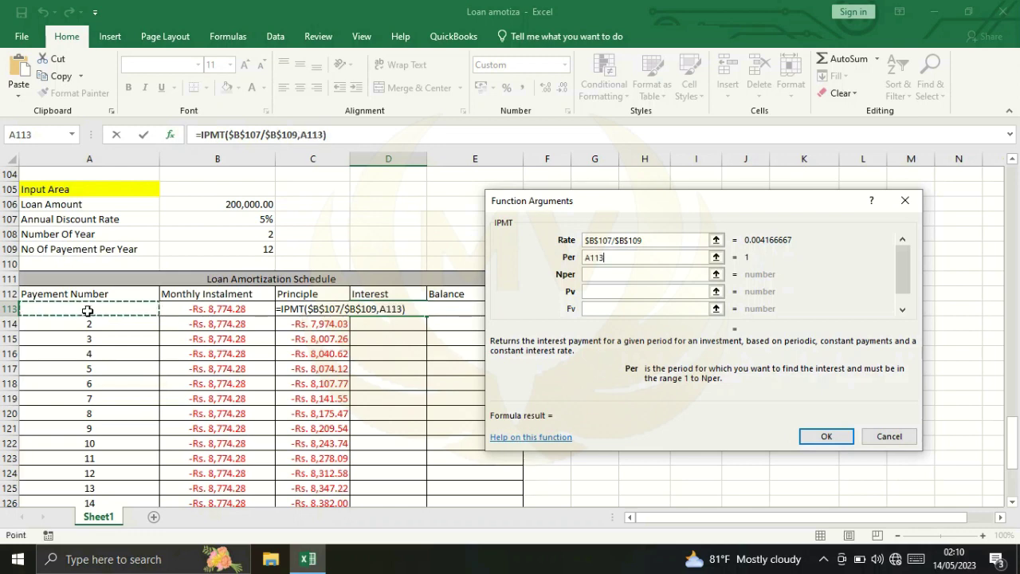
Step: Set Nper to $B$108*$B$109 and Pv to $B$106, and confirm, giving ($833.33)
left_click(603, 273)
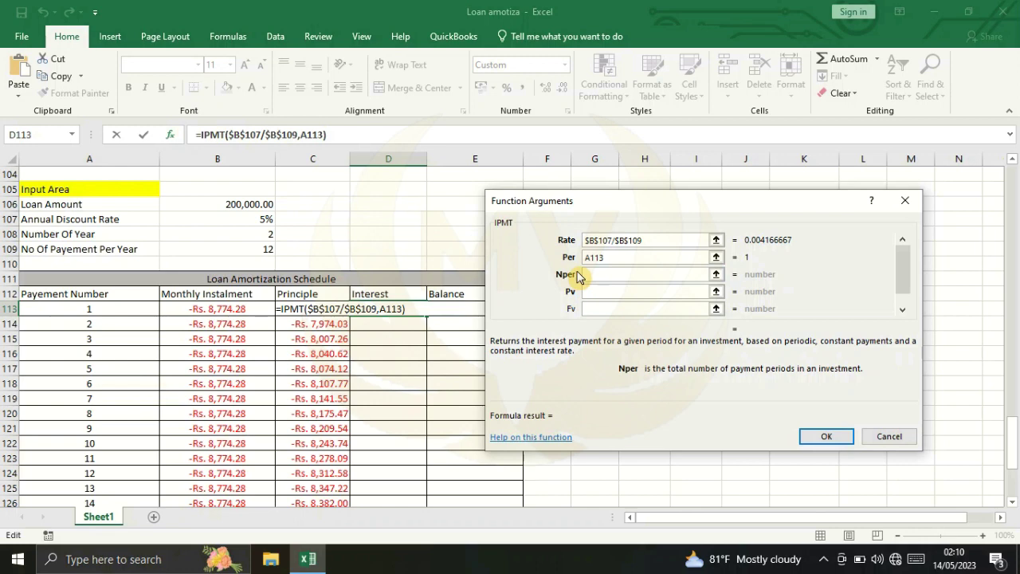
left_click(246, 234)
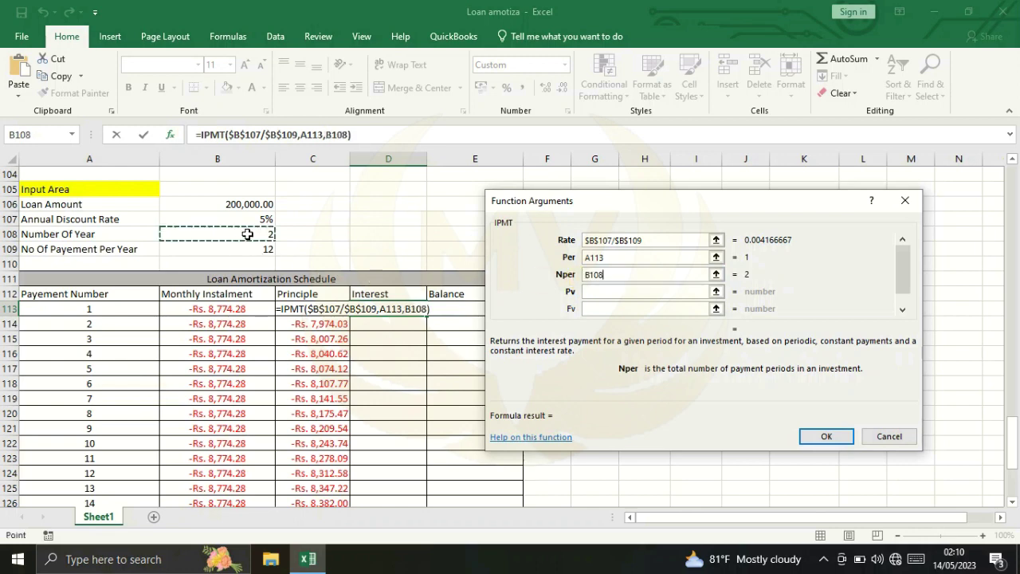
key("F4")
type("*")
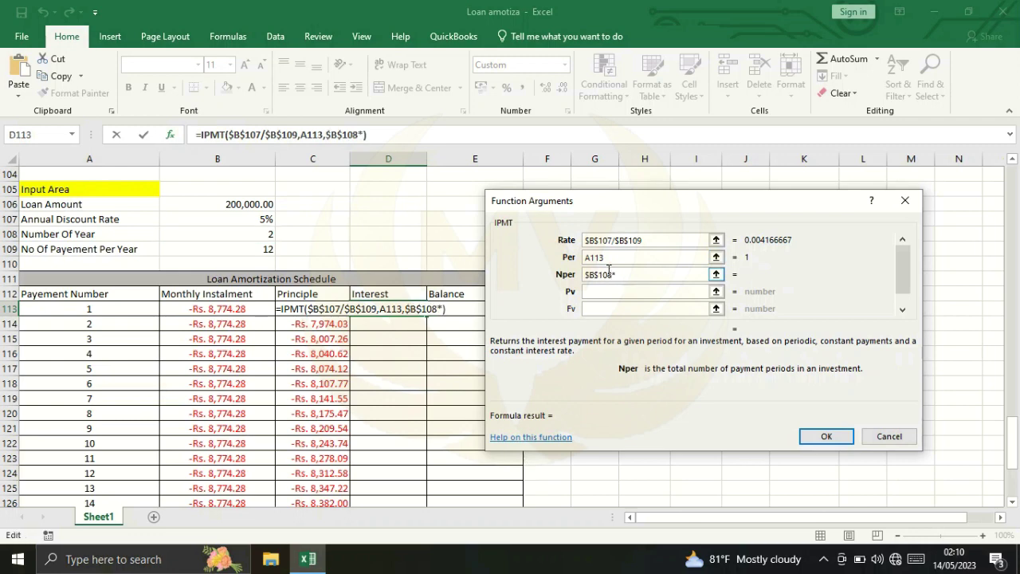
left_click(236, 252)
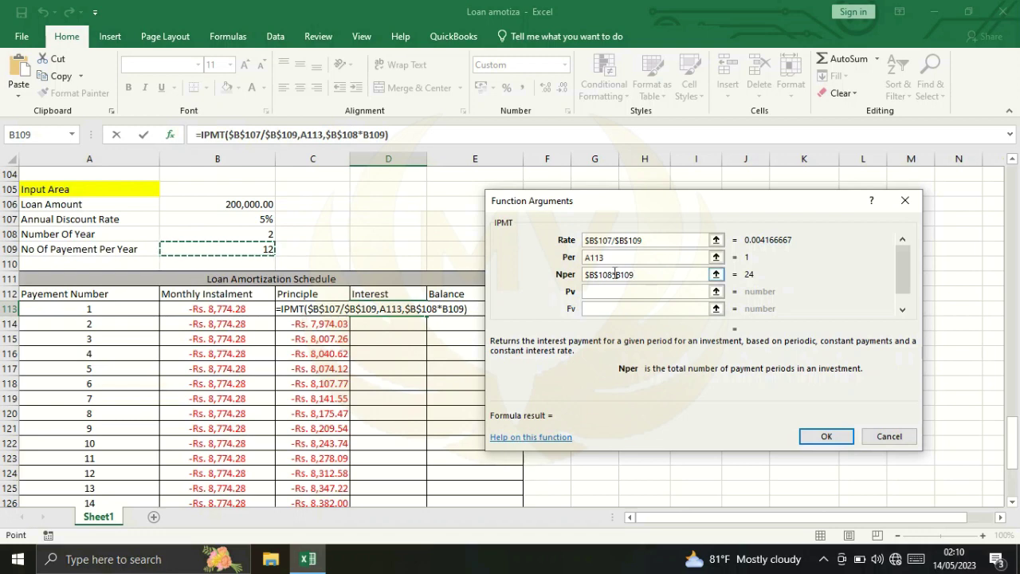
key("F4")
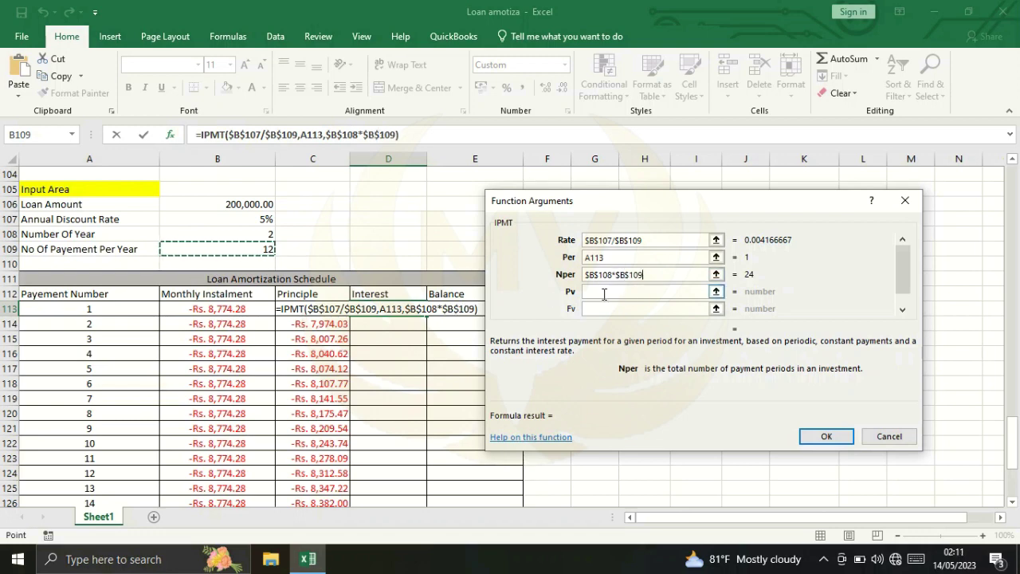
left_click(604, 294)
left_click(225, 207)
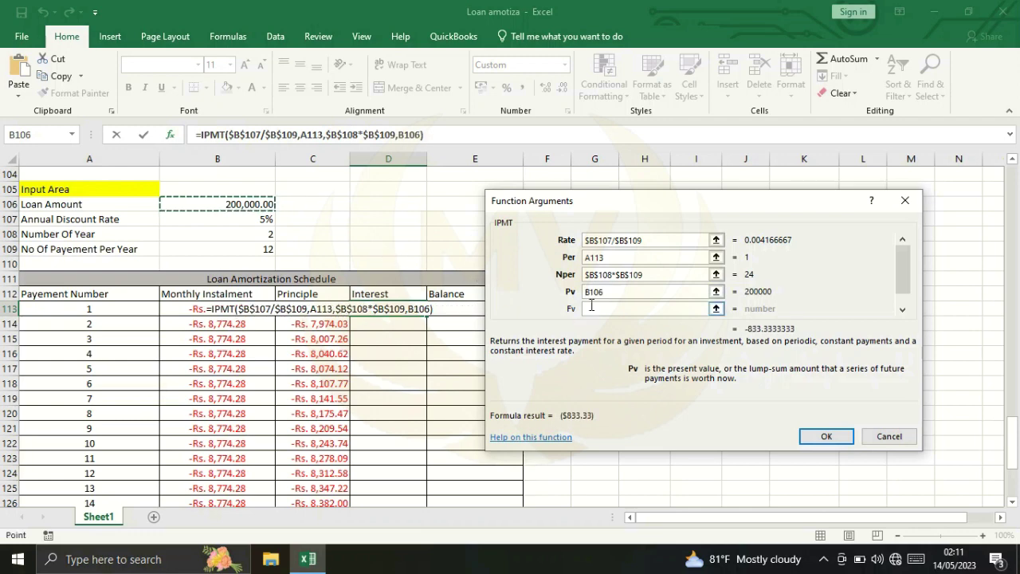
key("F4")
left_click(825, 436)
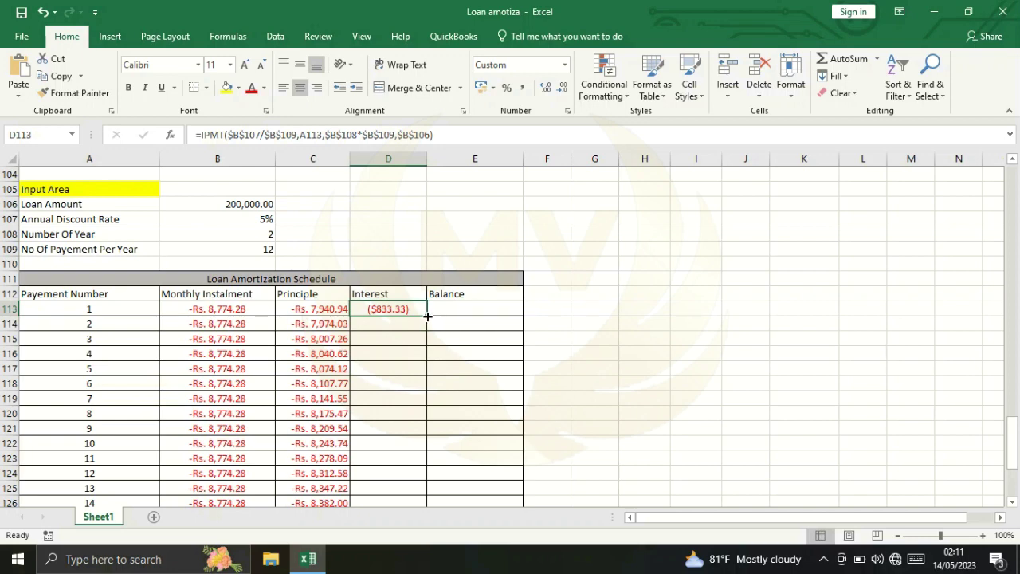
Step: Copy the IPMT formula from D113 down every payment row, declining from ($833.33)
double_click(427, 316)
scroll(422, 352, "down", 2)
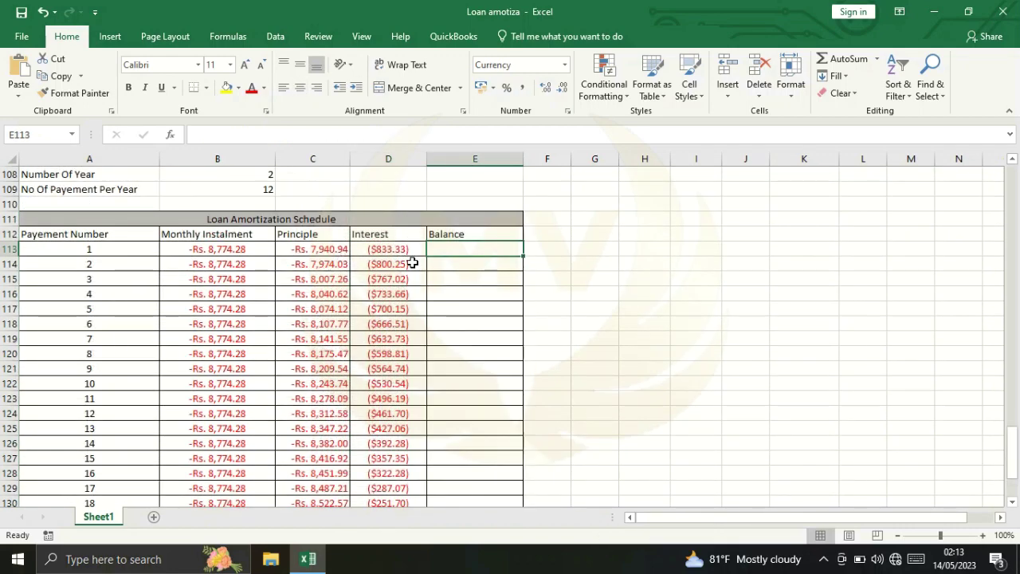
scroll(443, 253, "up", 1)
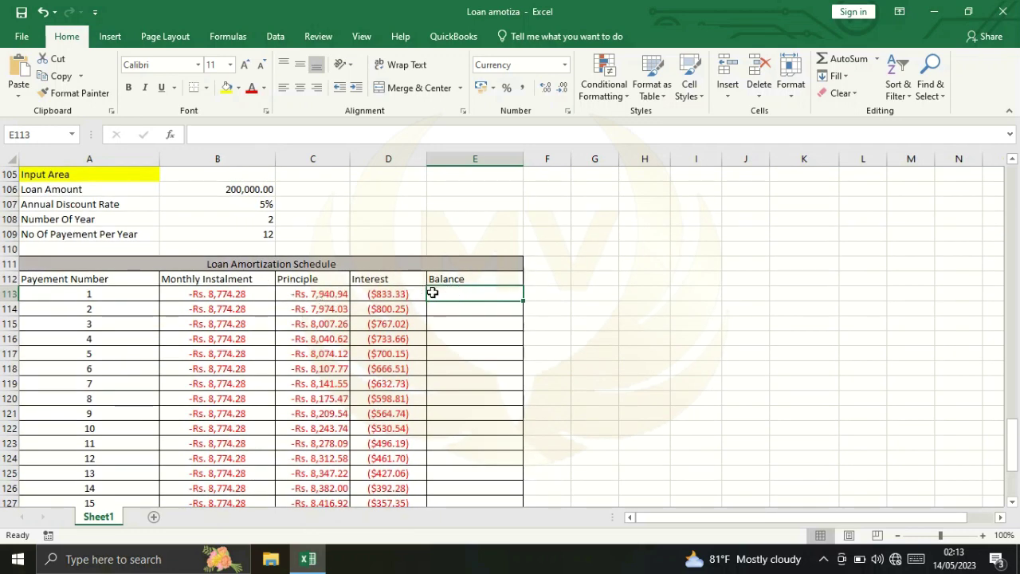
type("=")
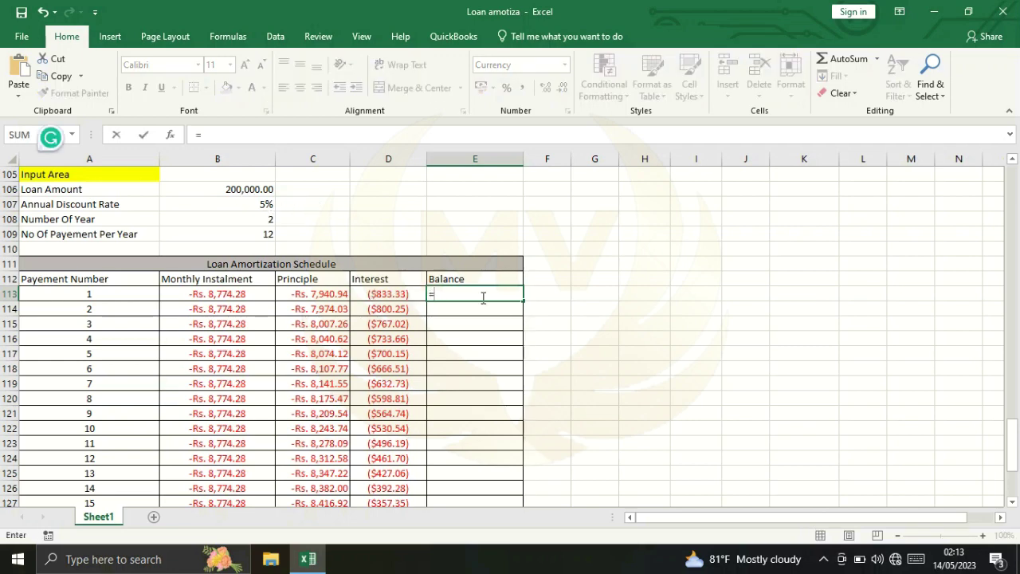
Step: Enter =B106+C113 in E113 for a first balance of Rs. 192,059.06
left_click(238, 189)
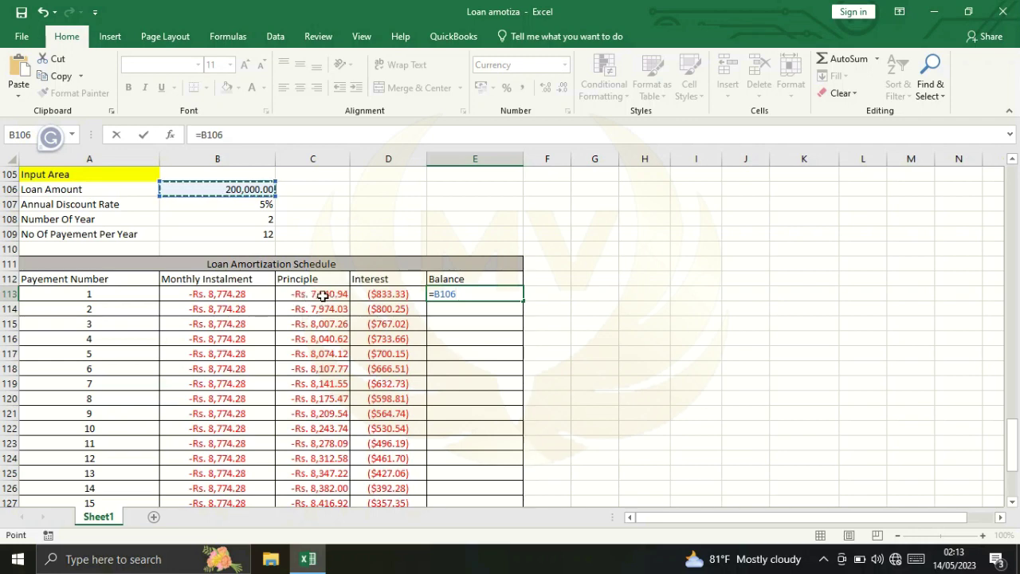
type("+")
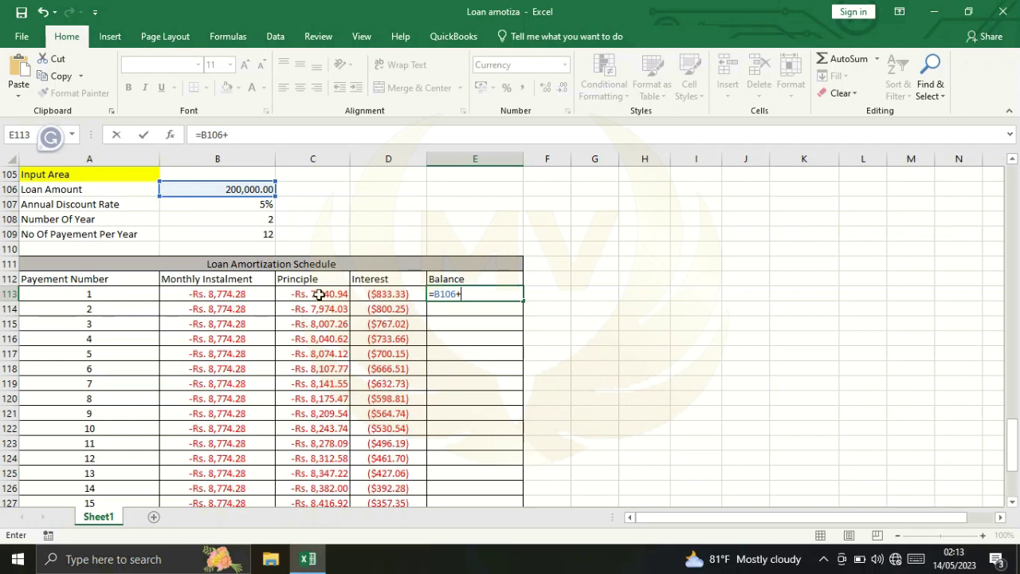
left_click(319, 295)
key("ctrl+Return")
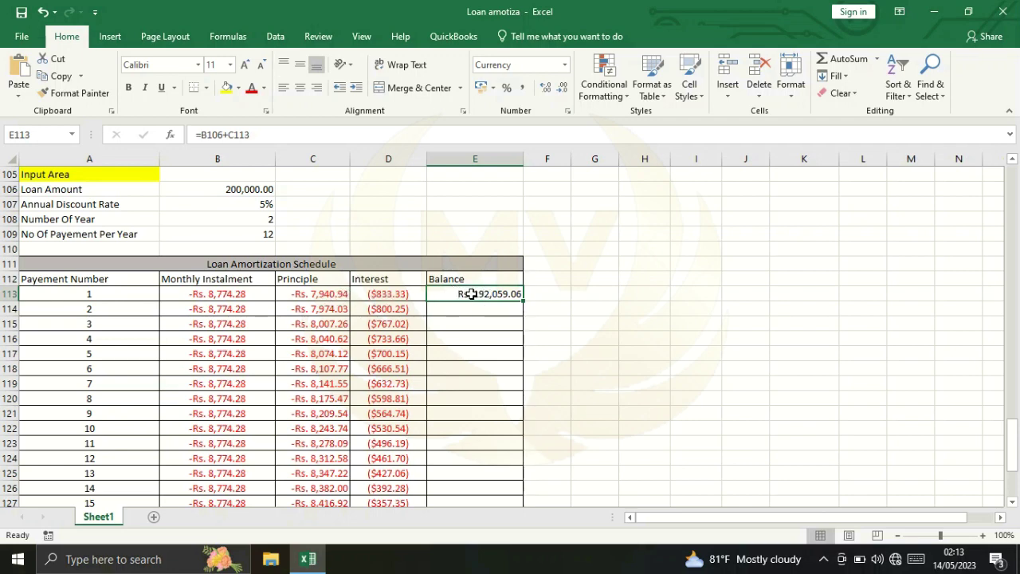
left_click(448, 312)
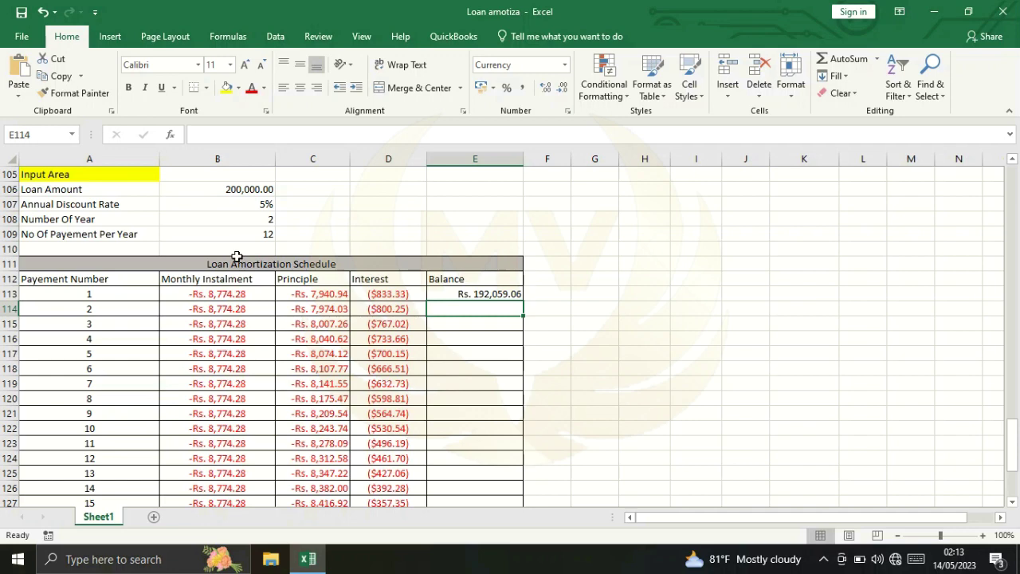
Step: Enter =E113+C114 in E114 for a second balance of Rs. 184,085.02
type("=")
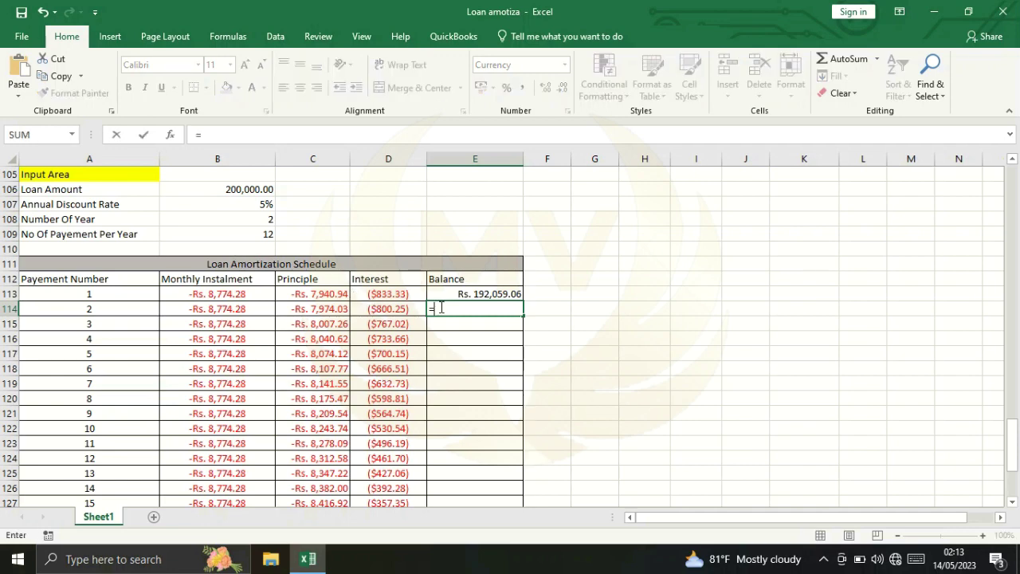
left_click(485, 295)
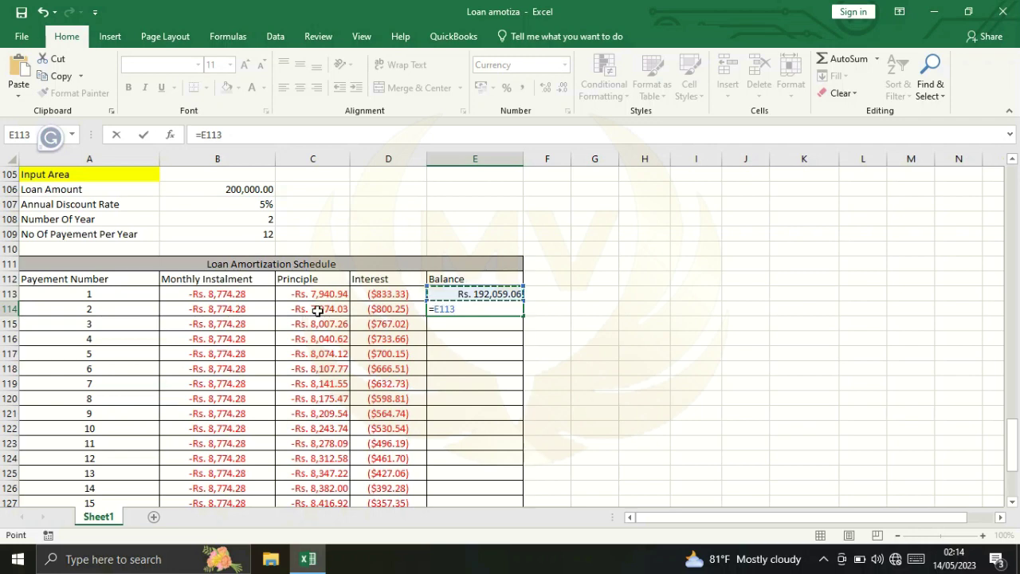
type("+")
left_click(315, 313)
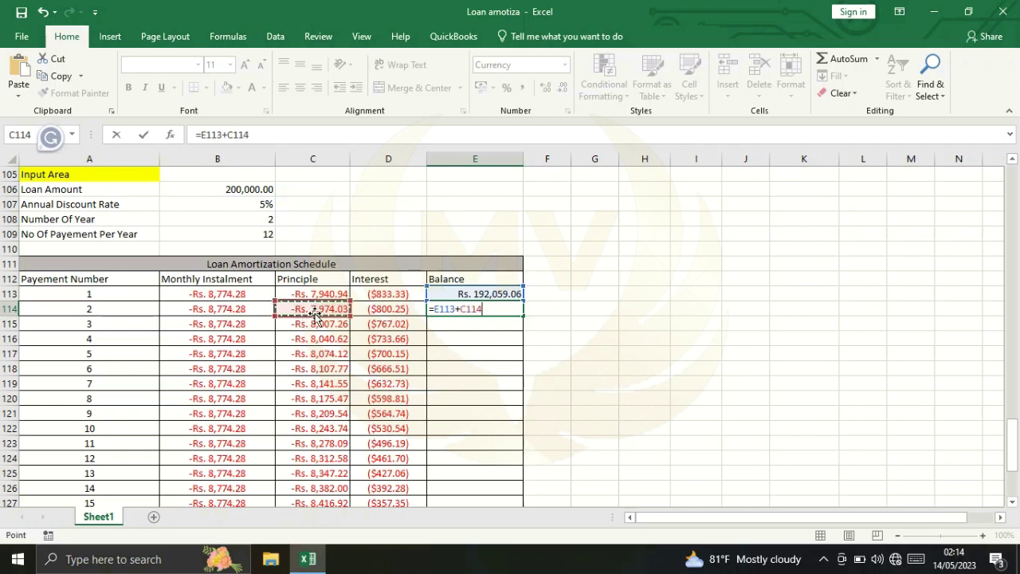
key("ctrl+Return")
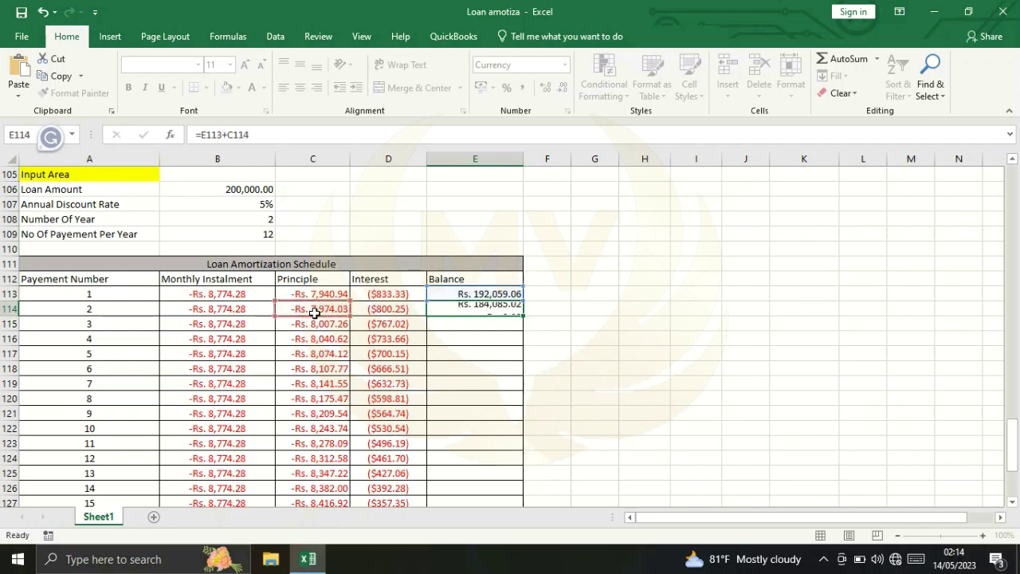
Step: Copy the E114 balance formula down the Balance column through payment 24
scroll(507, 294, "down", 1)
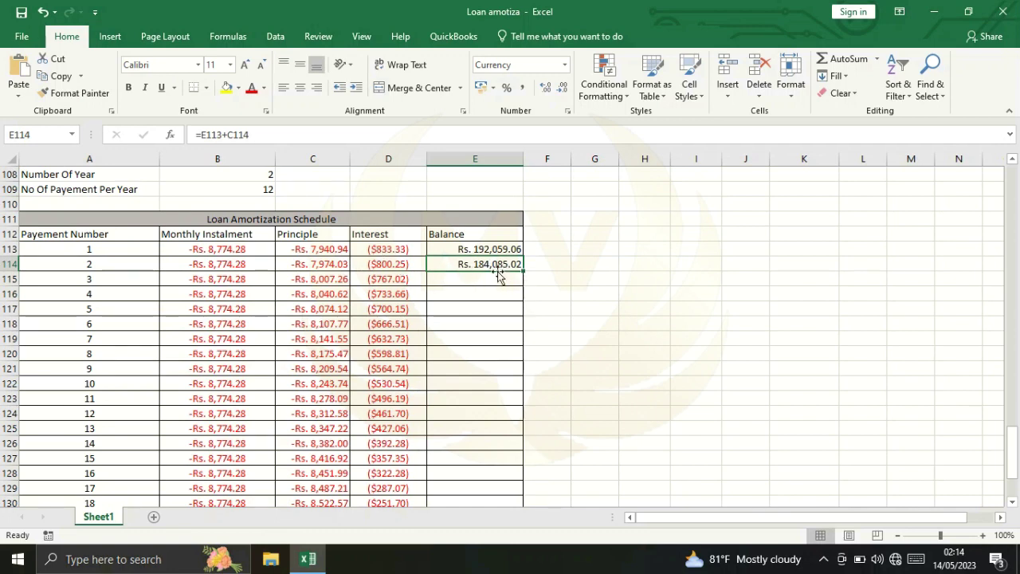
left_click(507, 249)
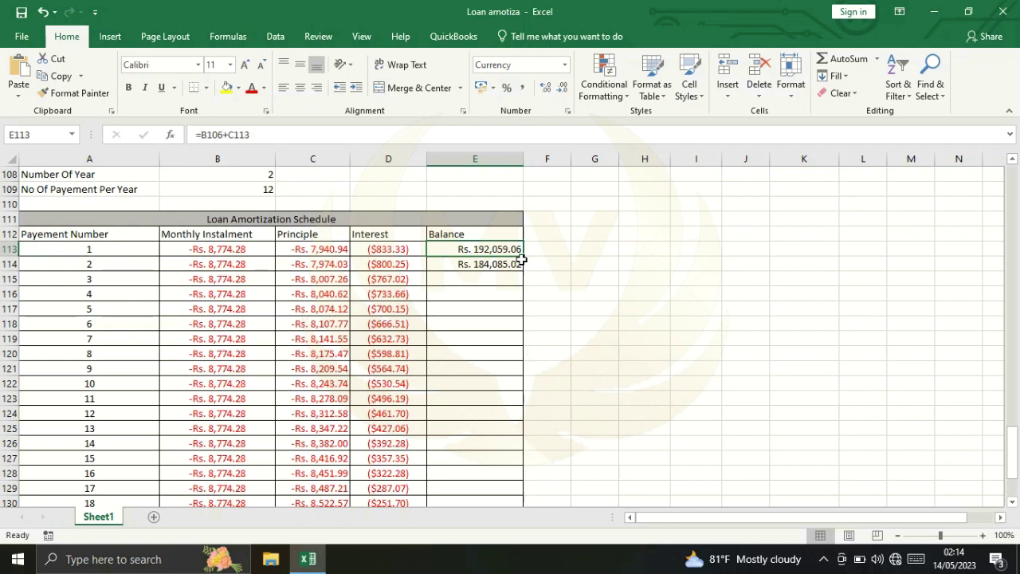
left_click(511, 264)
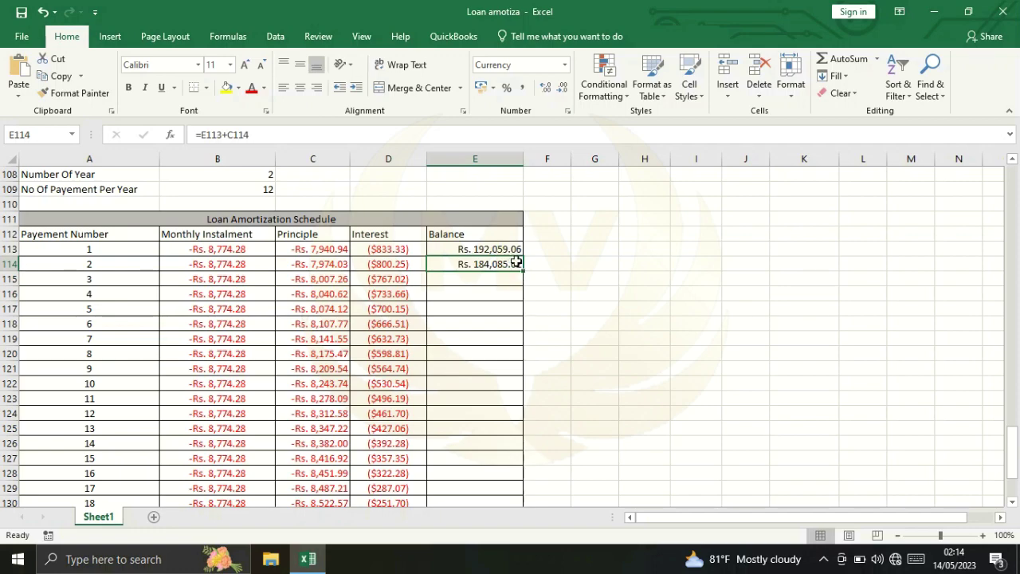
double_click(523, 273)
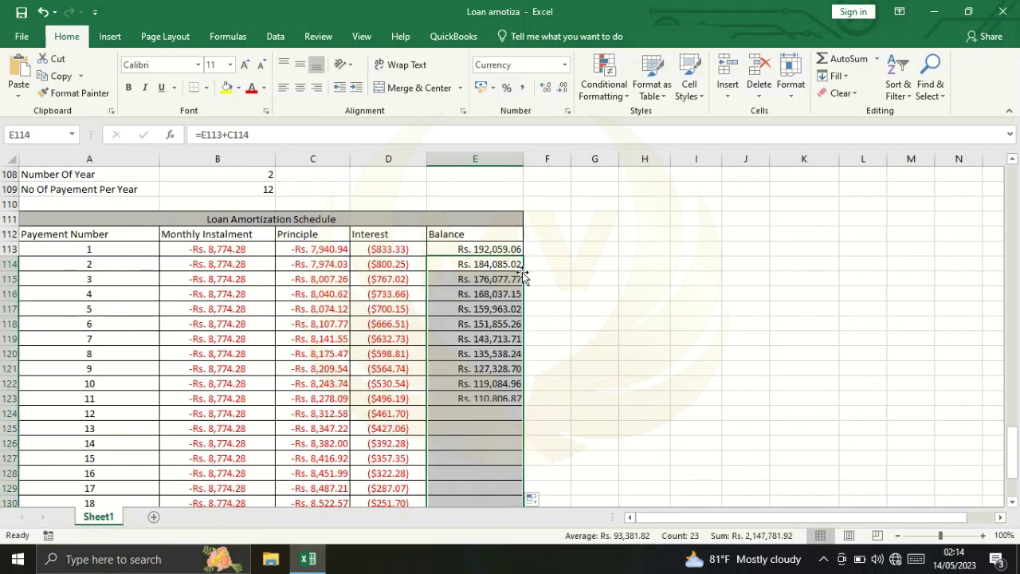
scroll(443, 297, "down", 1)
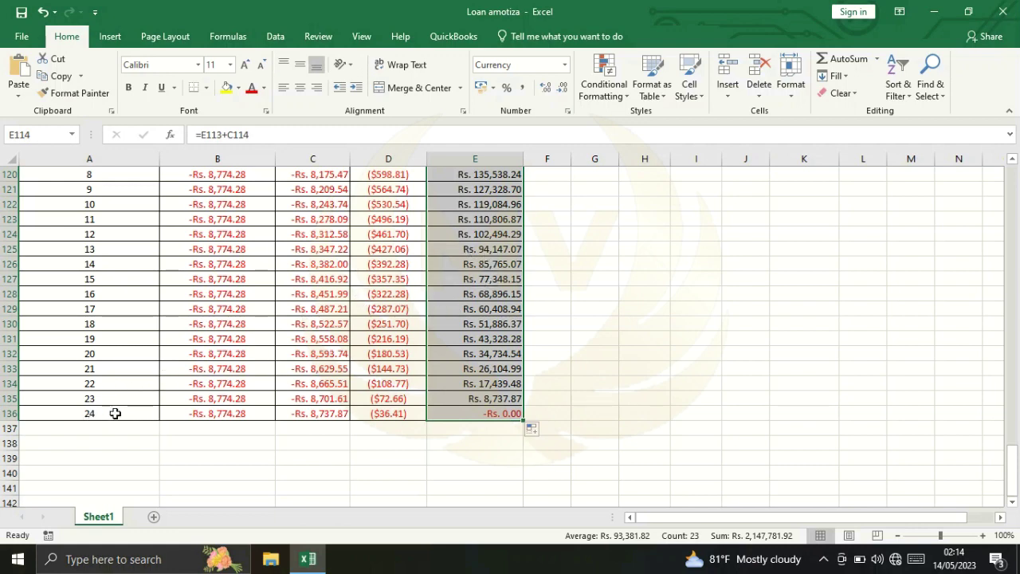
scroll(135, 385, "up", 1)
scroll(135, 385, "up", 2)
scroll(136, 385, "up", 1)
scroll(136, 385, "down", 2)
scroll(134, 416, "down", 1)
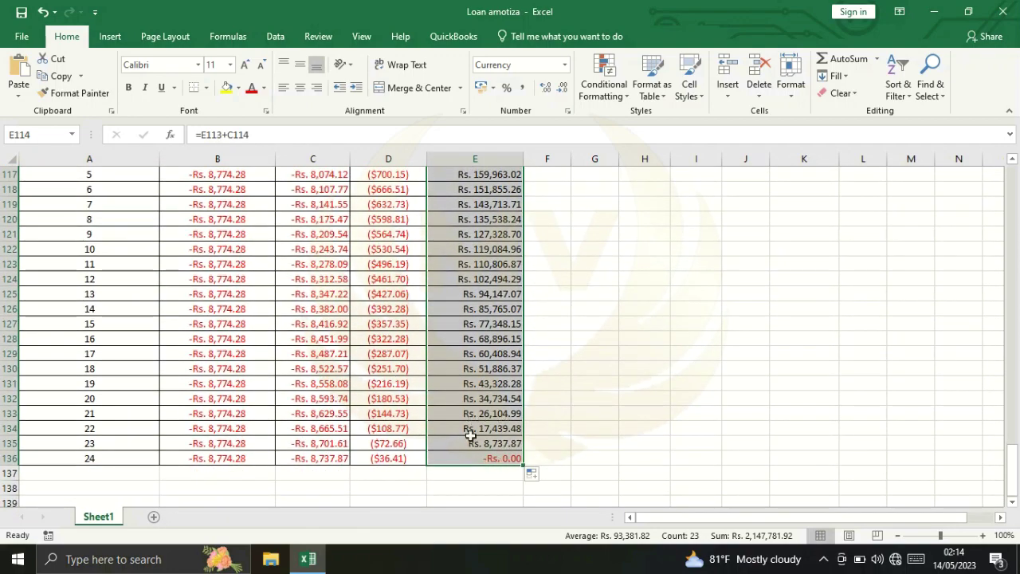
scroll(482, 402, "up", 2)
scroll(483, 403, "up", 4)
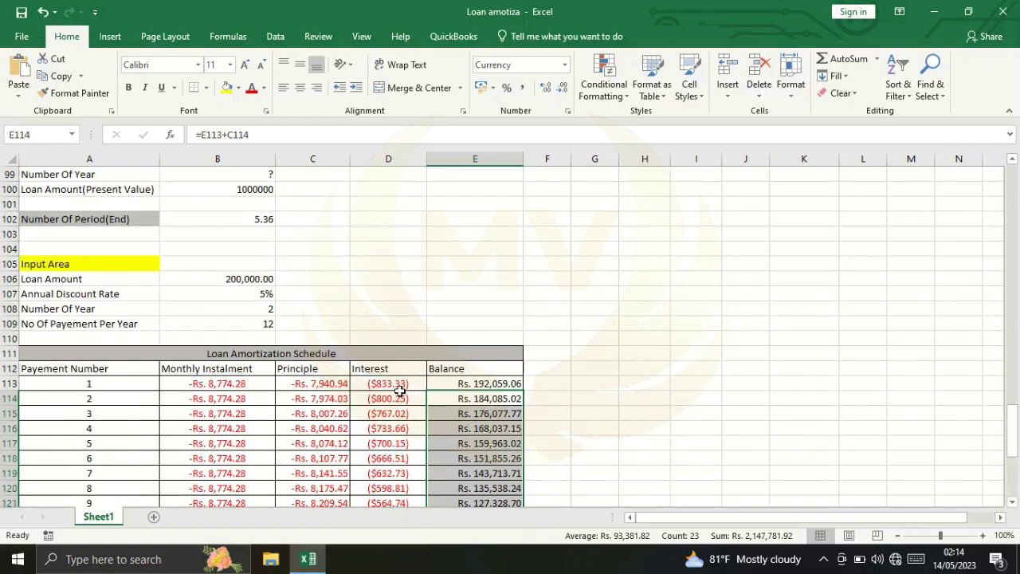